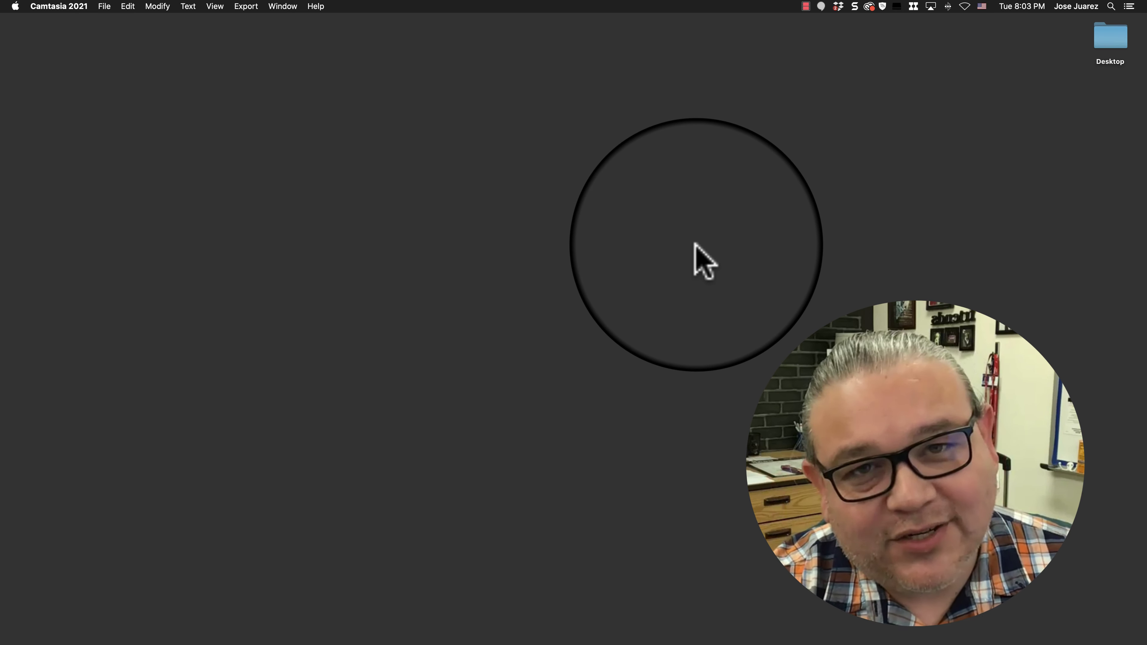
- Switch to Illustrator and open the recent Kilowatt Islands artwork, L1_start1.ai
mouse_move(427, 642)
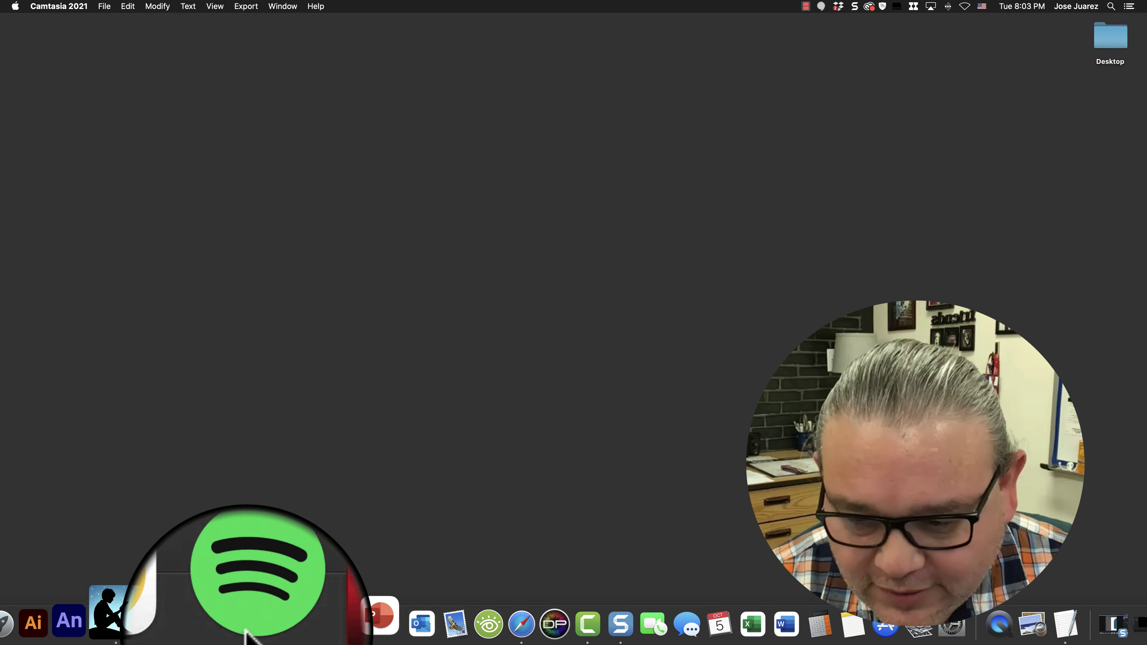
left_click(116, 615)
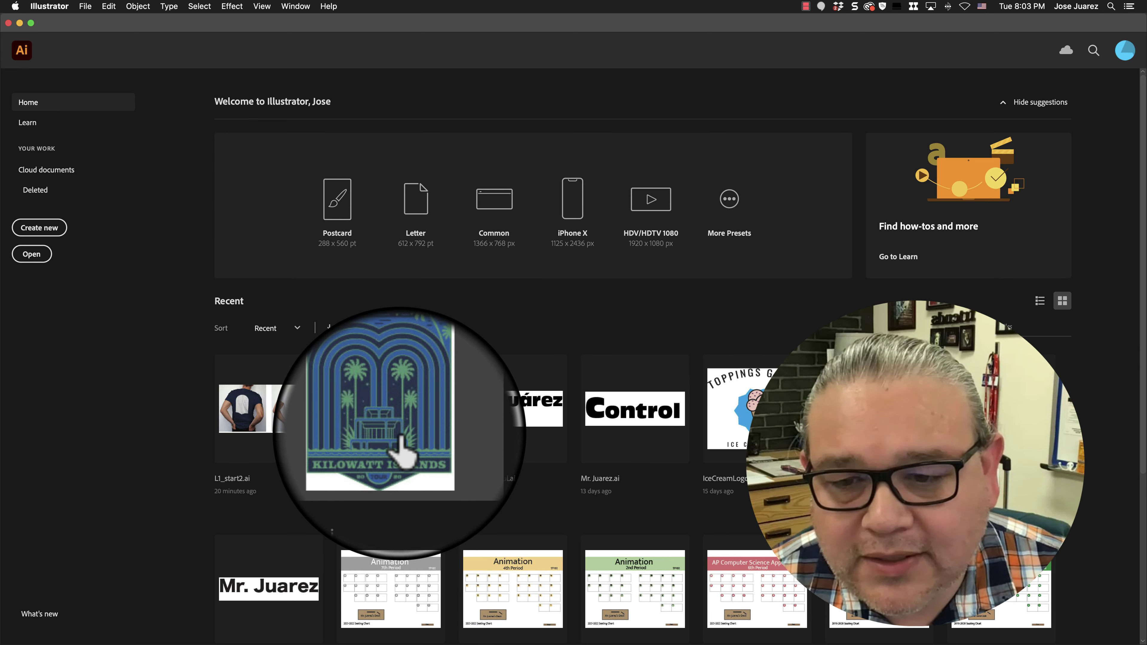
left_click(400, 434)
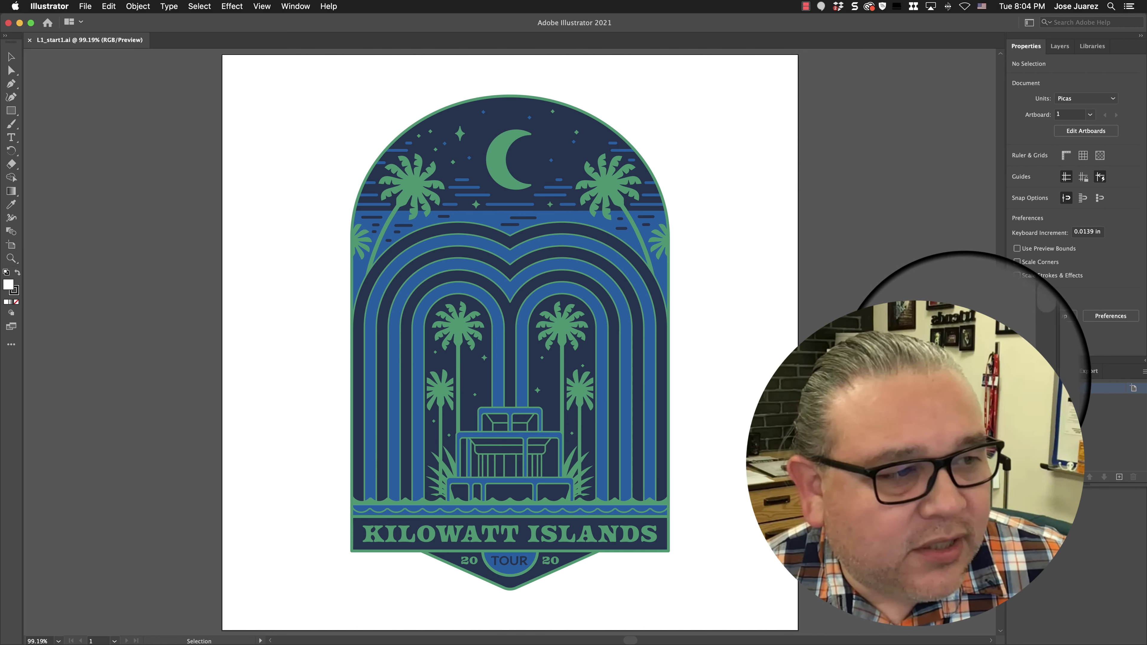
- Select the moon and the two upper palm trees in turn to examine each object's properties
scroll(506, 343, "right", 1)
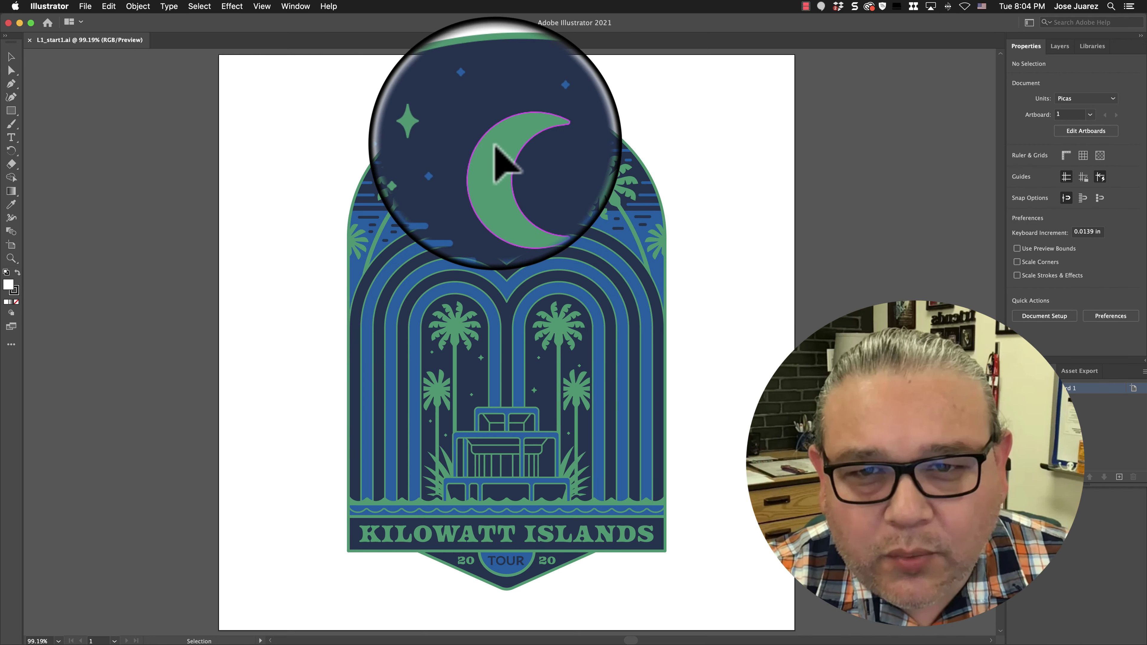
left_click(492, 167)
left_click(407, 187)
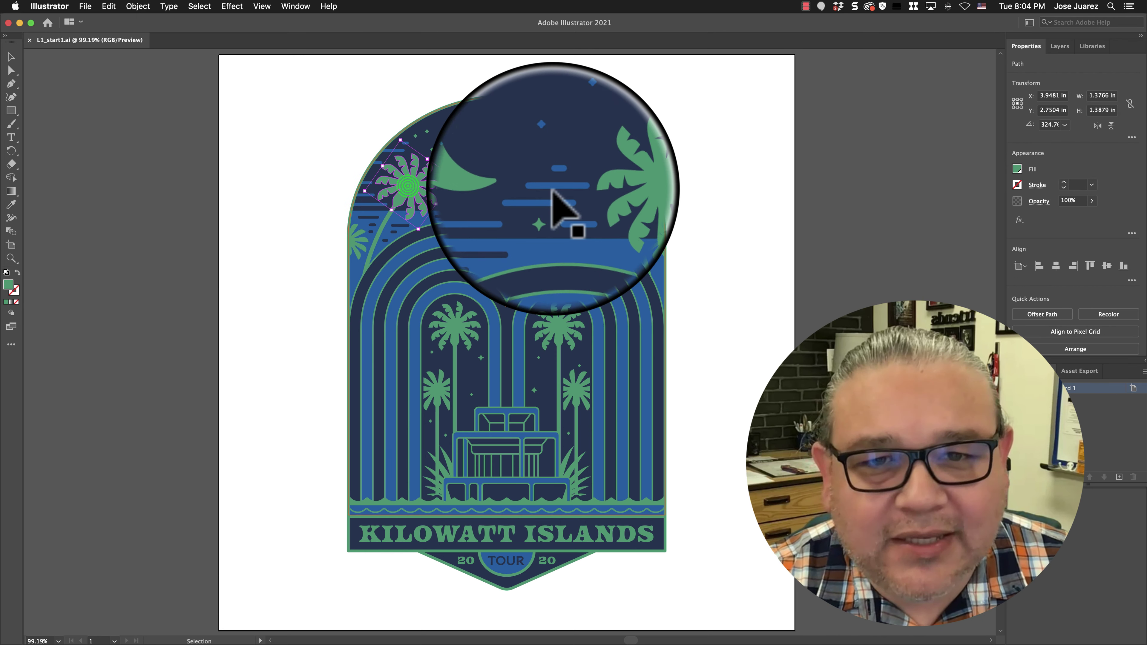
left_click(625, 192)
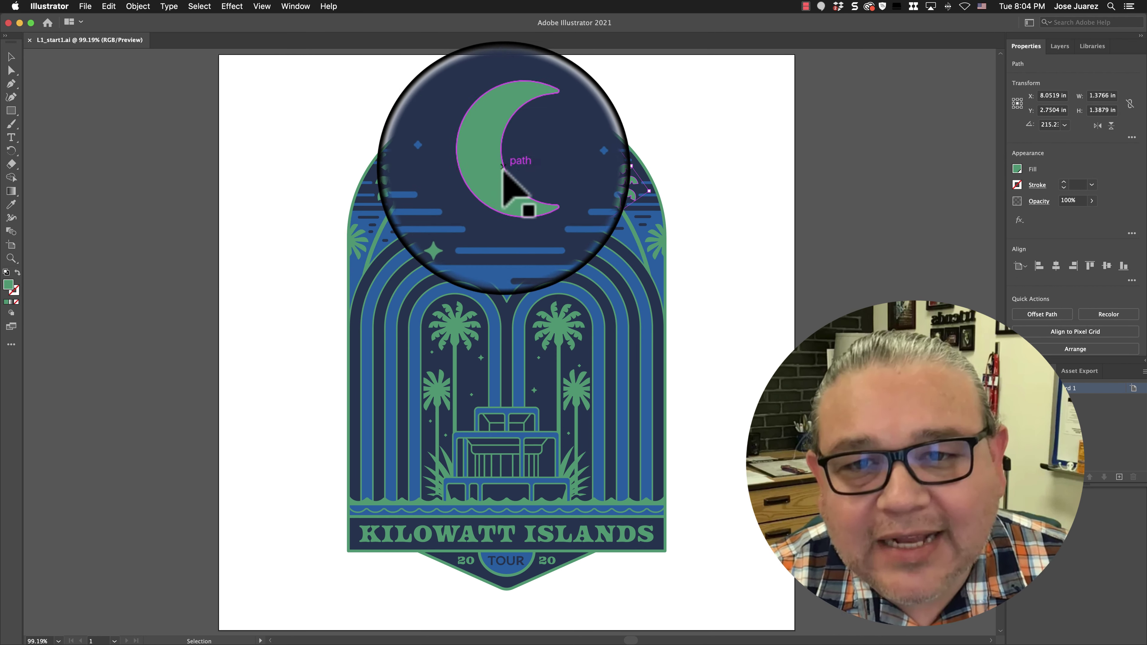
left_click(497, 167)
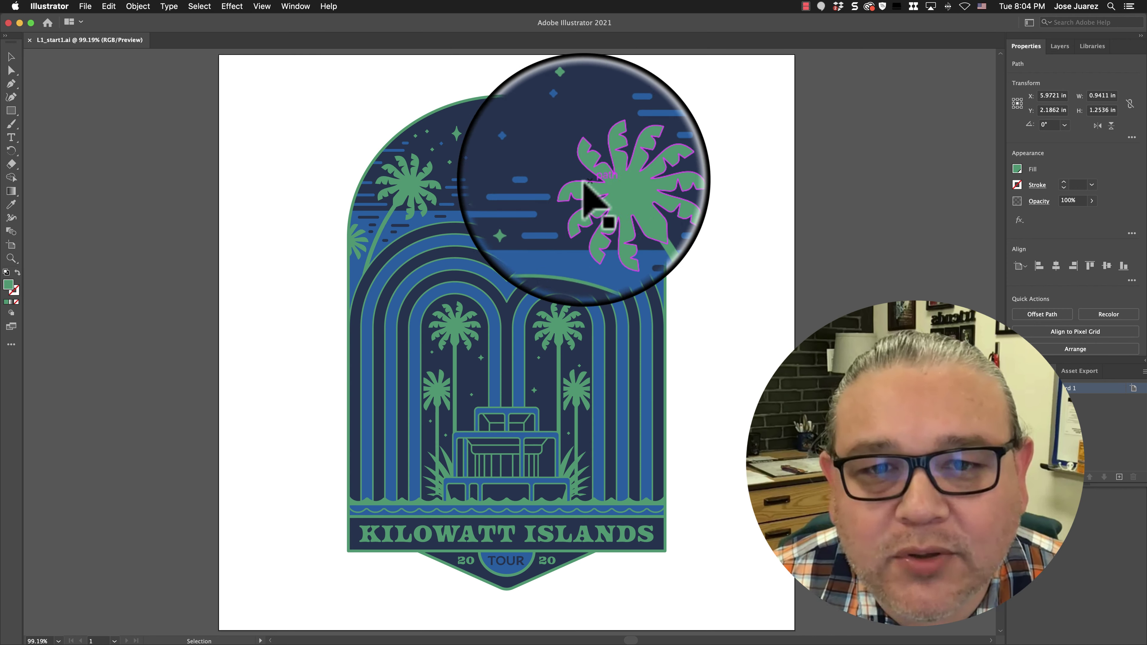
left_click(605, 195)
left_click(502, 180)
left_click(436, 203)
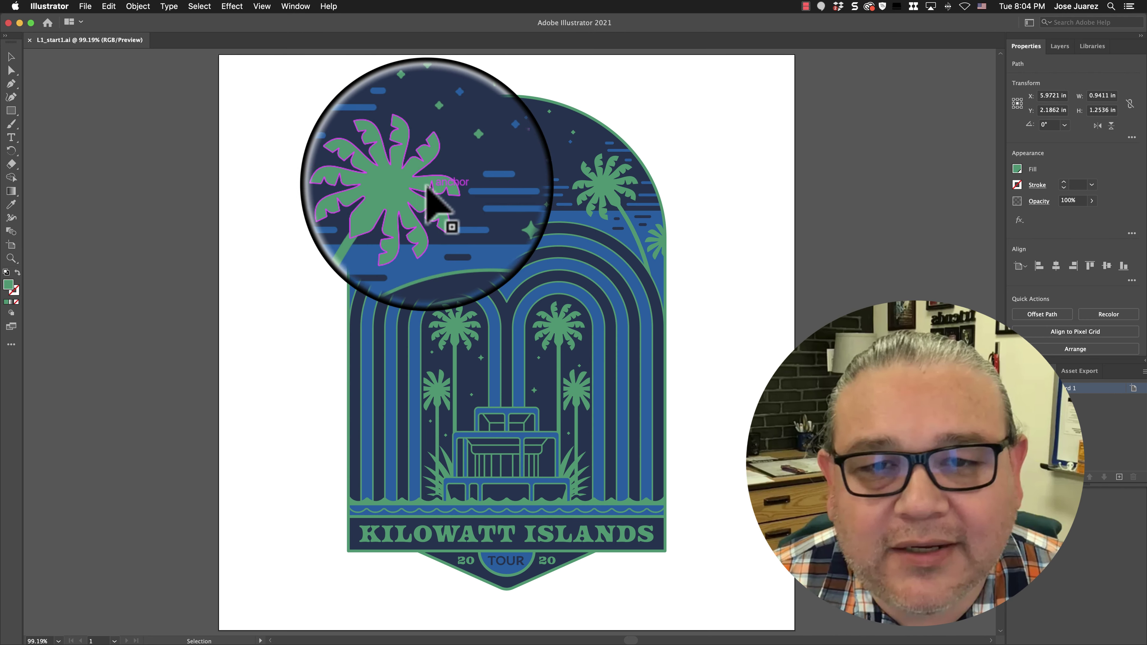
left_click(506, 172)
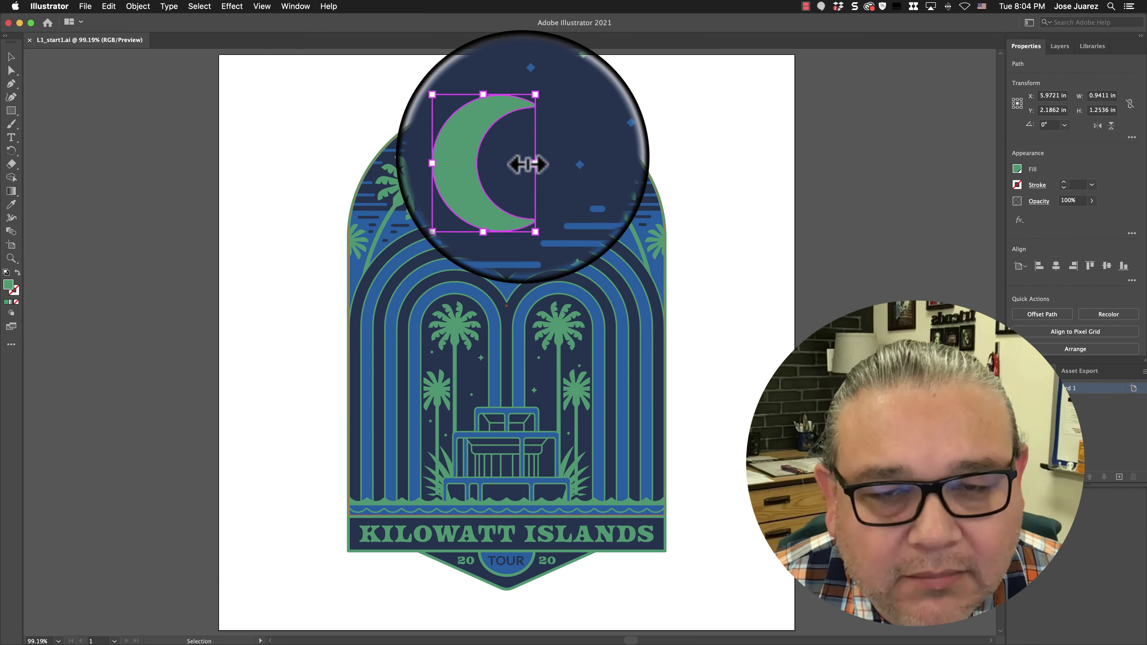
- Compare the properties shown with nothing selected to those shown with the moon selected
left_click(826, 167)
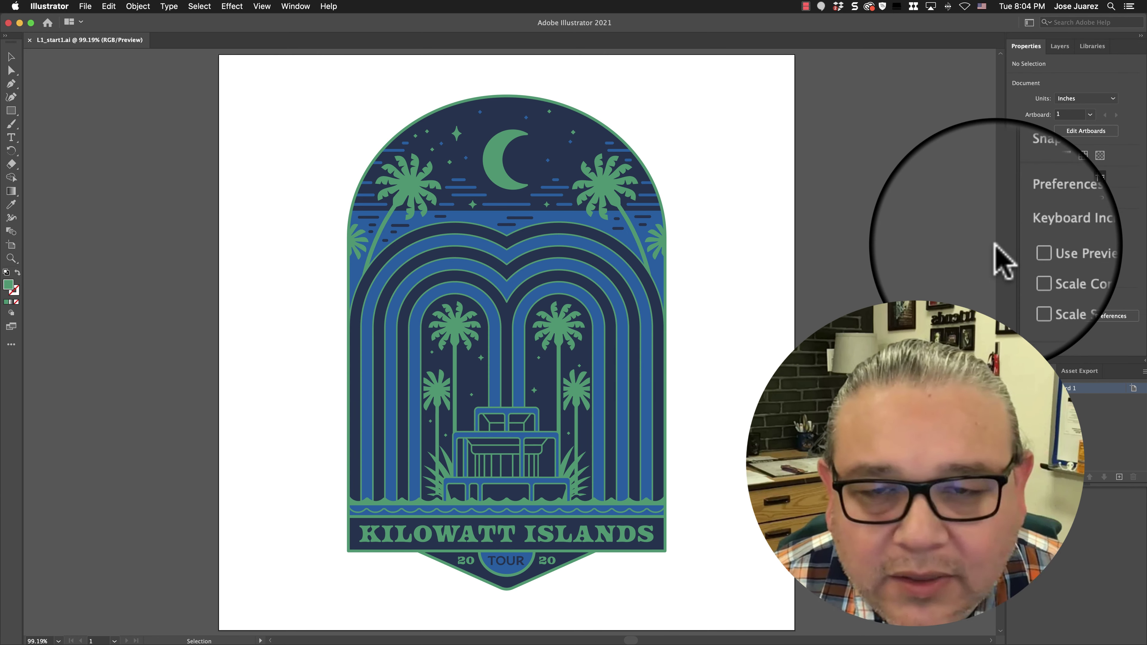
left_click(495, 163)
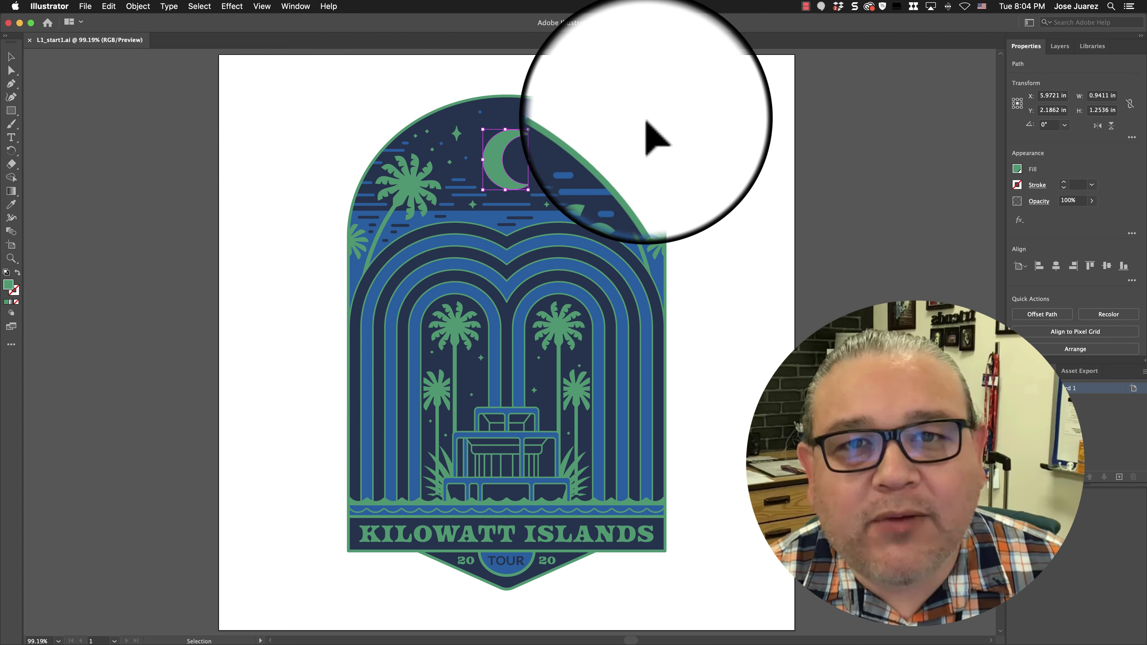
left_click(695, 123)
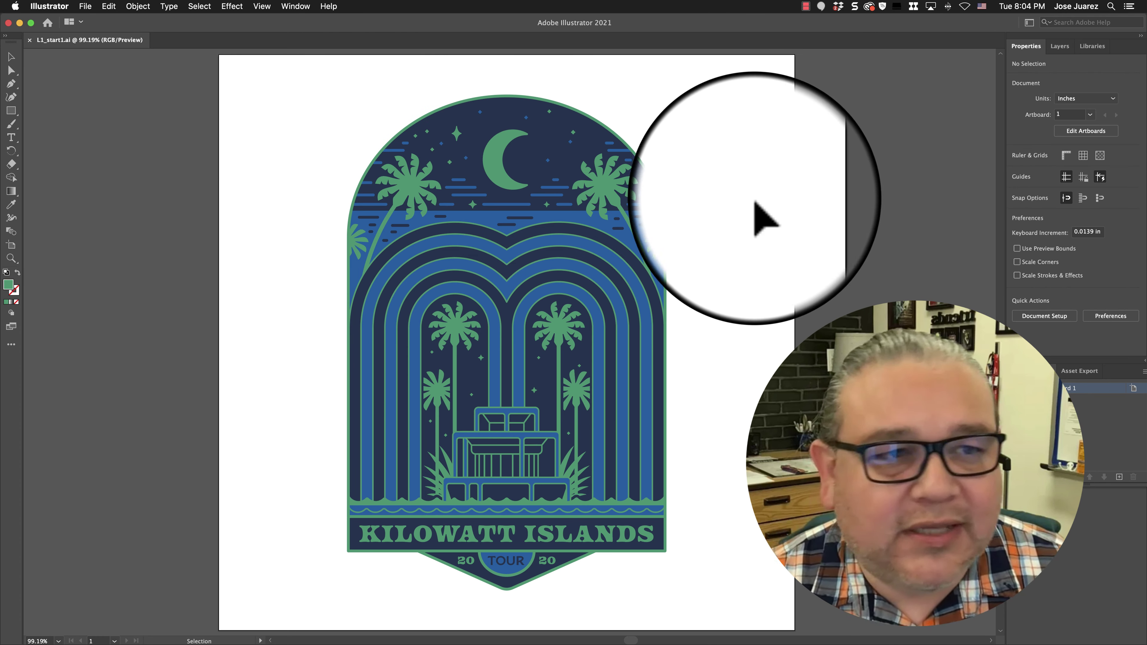
- Look over the document's layers, select the large blue shape on the Sky layer and view its properties
left_click(1059, 46)
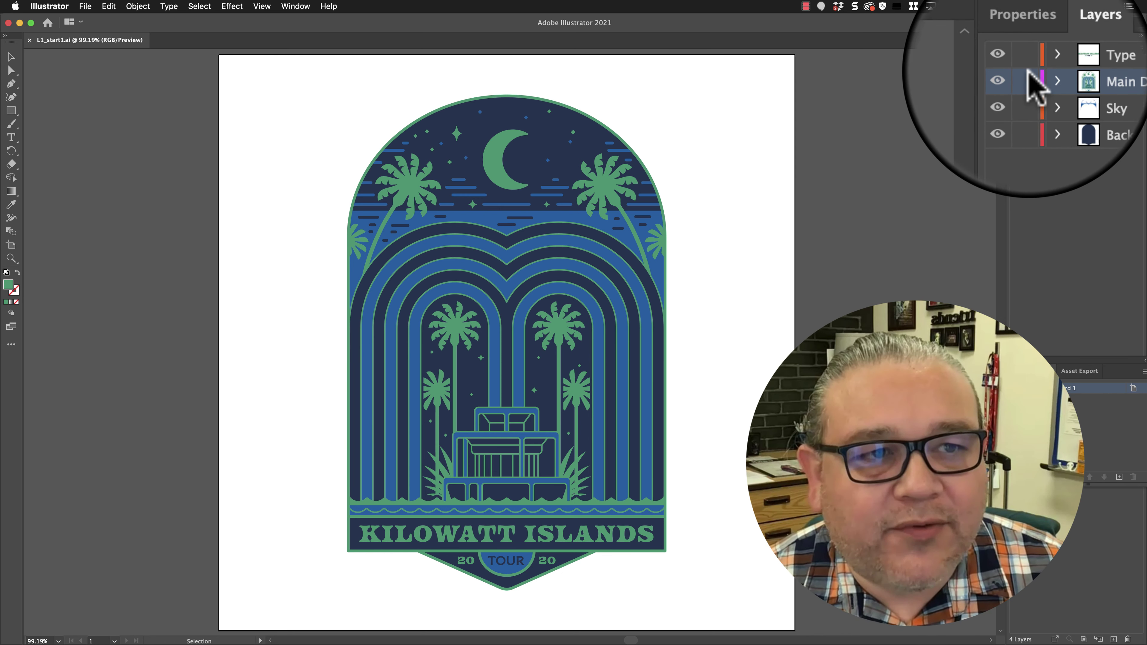
left_click(1025, 78)
left_click(499, 149)
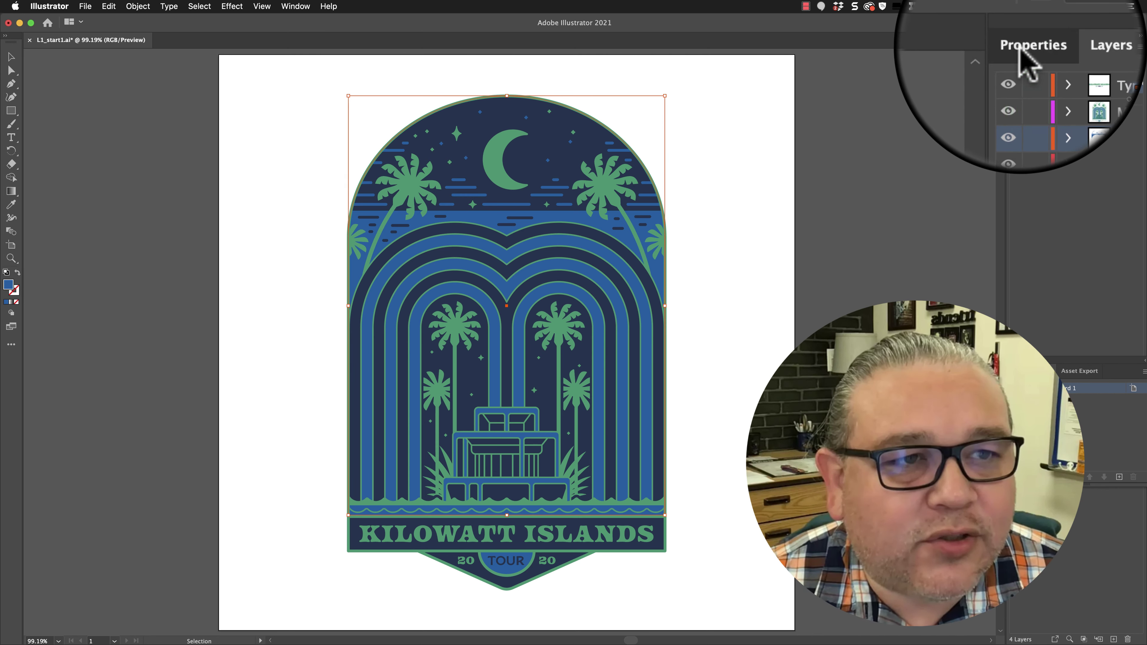
left_click(1021, 48)
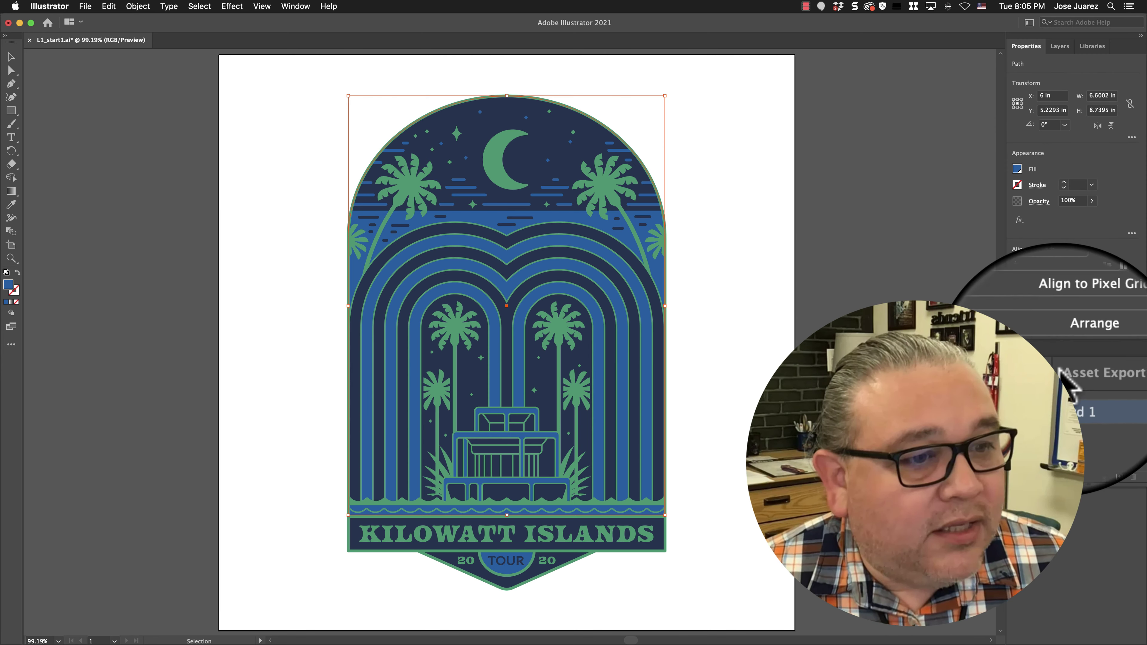
- Undock the Artboards and Asset Export group so it floats over the canvas, and show the document's layers
left_click_drag(1119, 360, 782, 107)
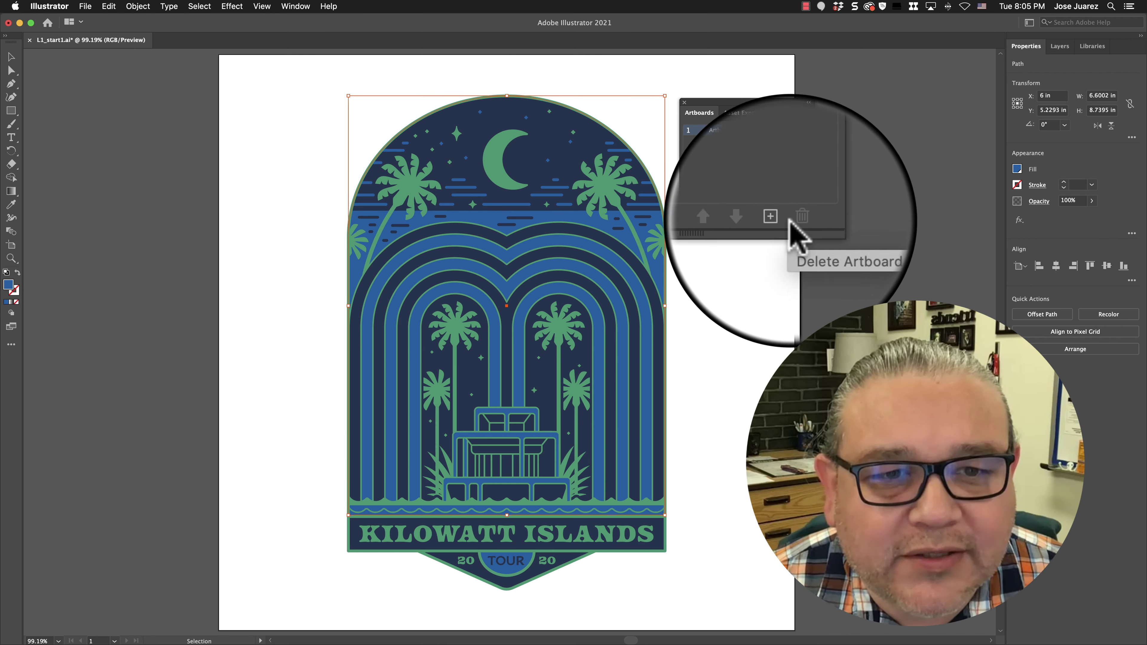
left_click(811, 218)
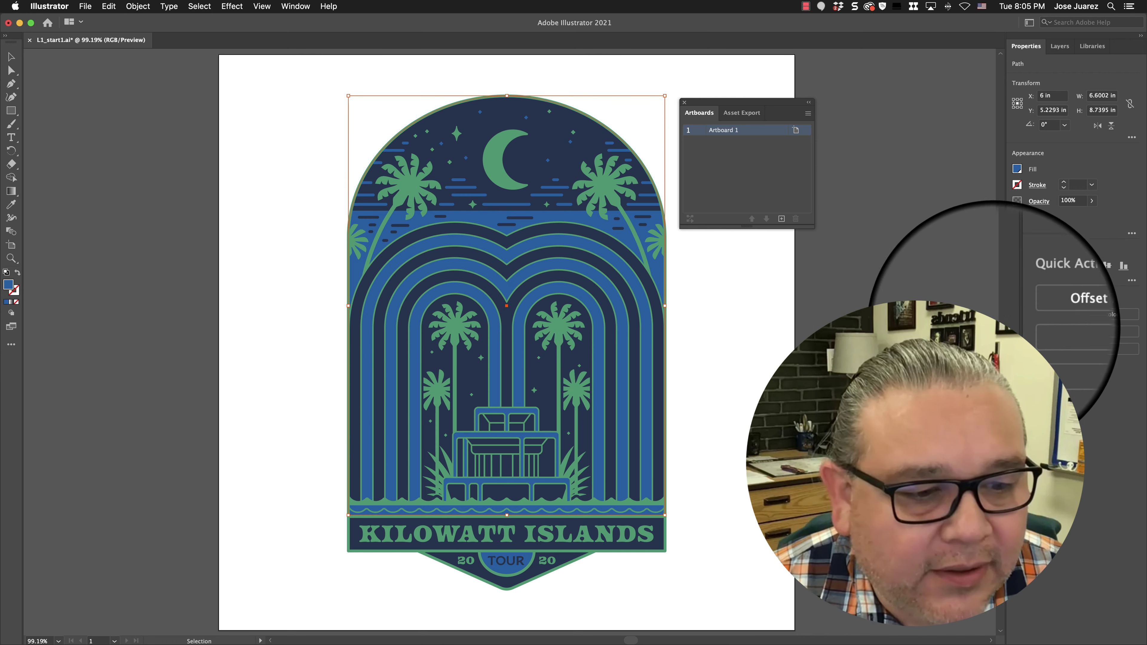
left_click(1060, 46)
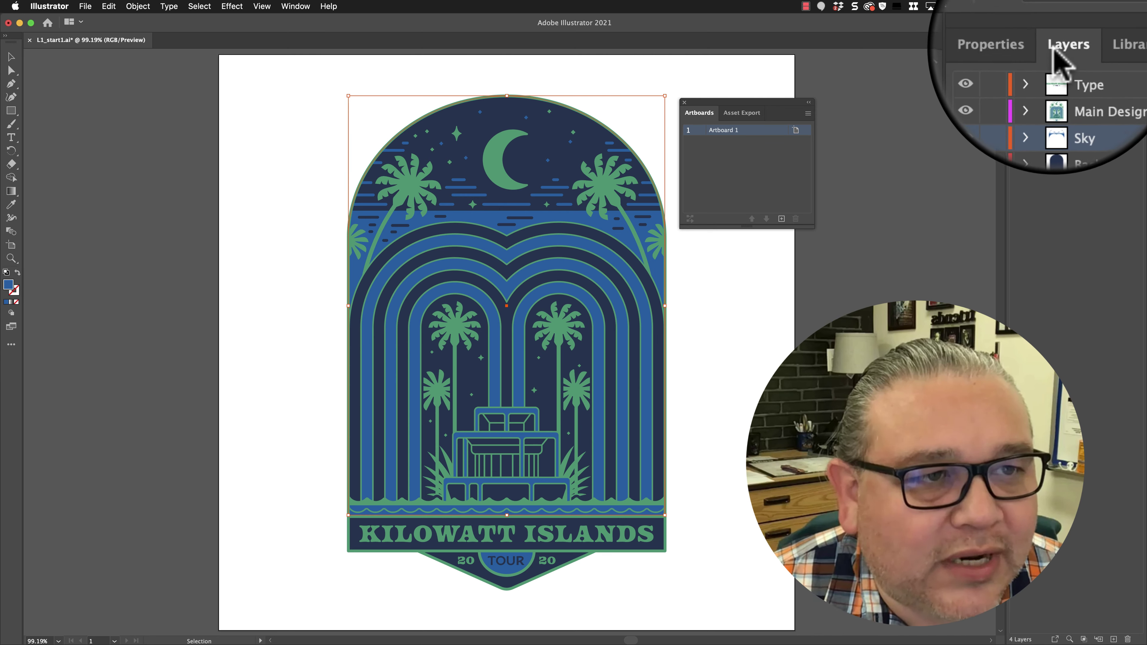
left_click(1025, 49)
left_click(1059, 52)
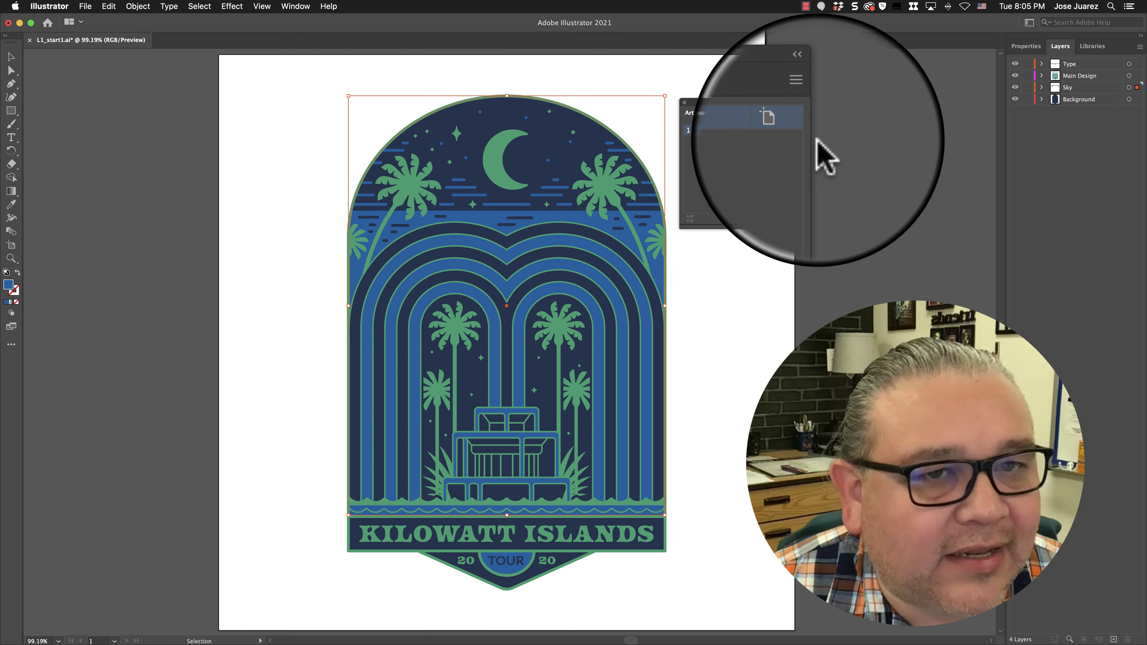
- Add a second artboard to the document and delete it again
left_click(762, 151)
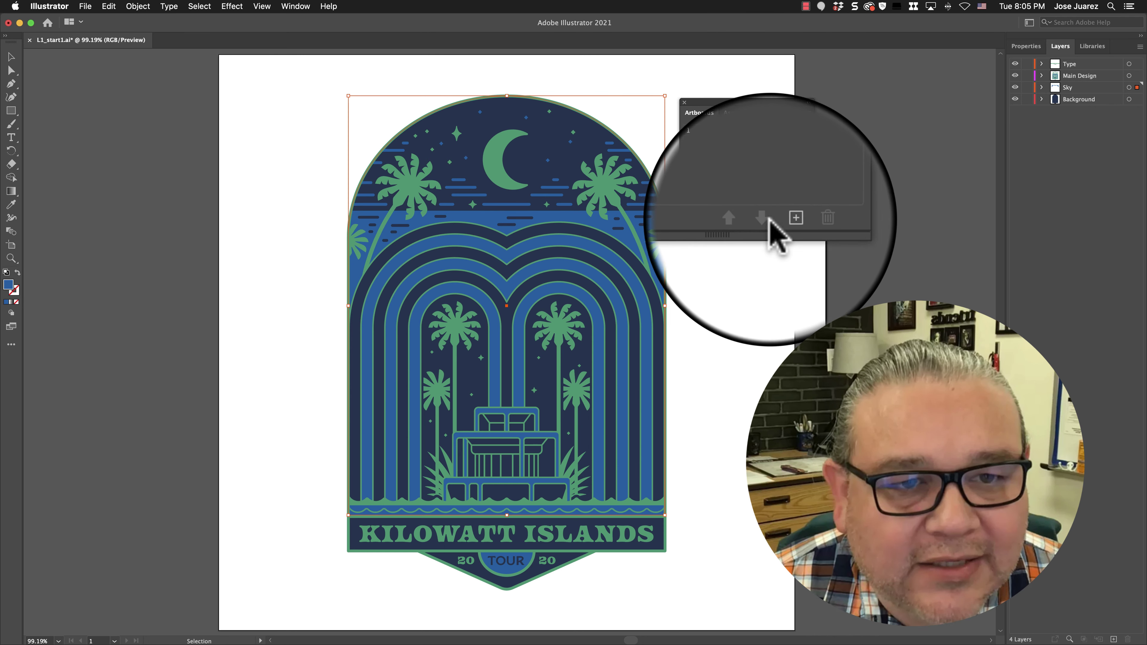
left_click(795, 206)
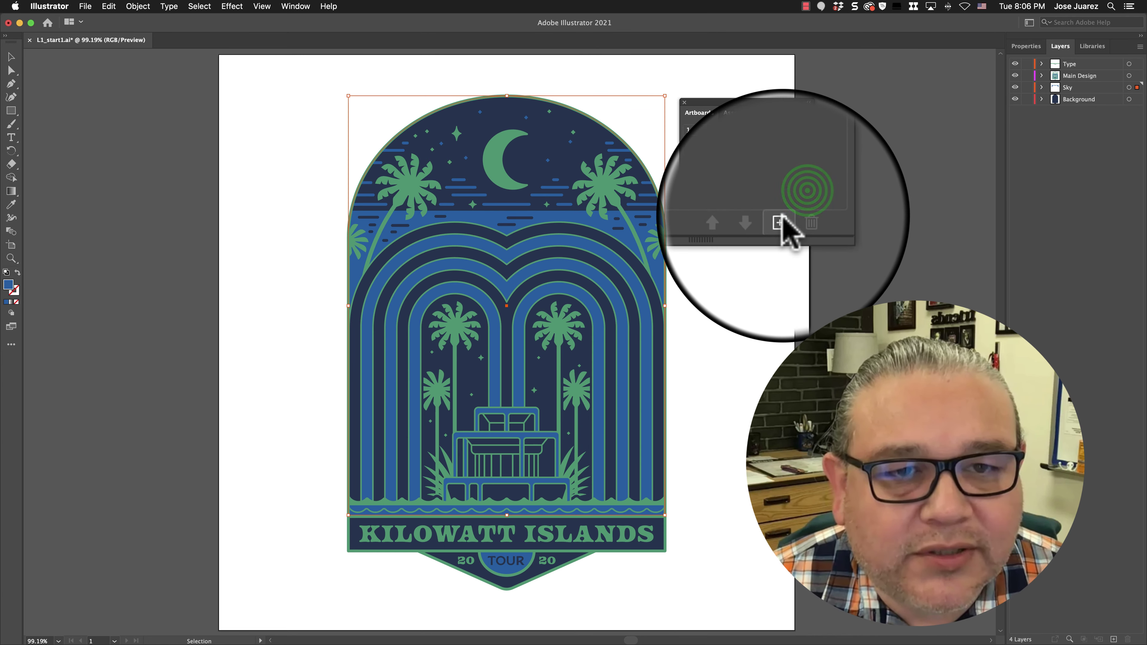
left_click(781, 246)
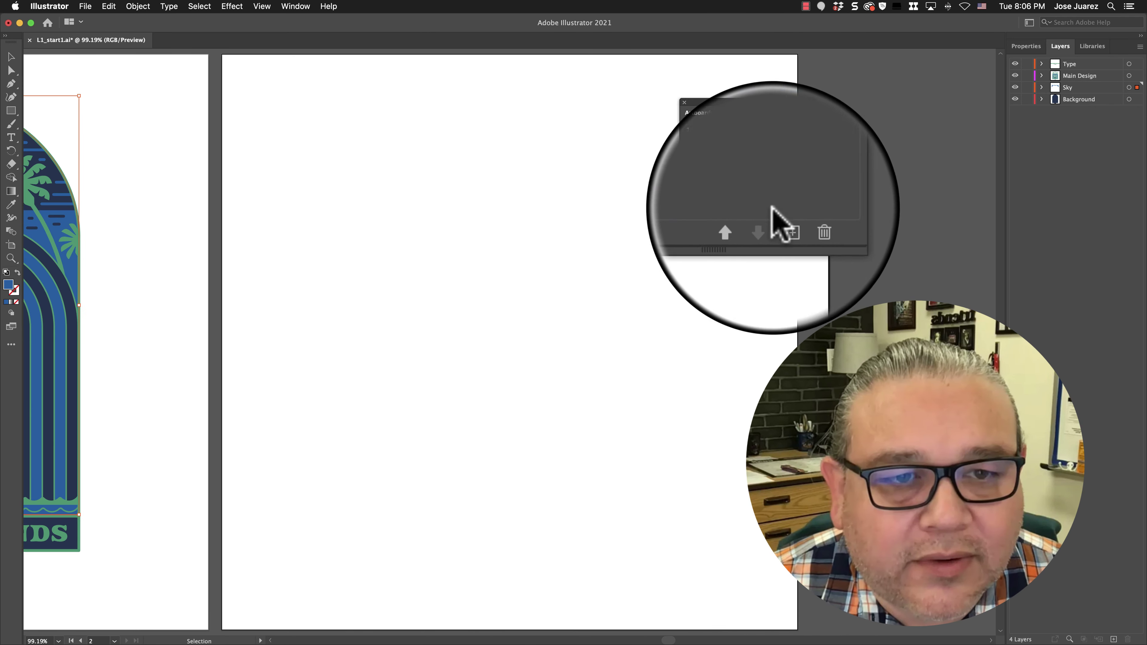
left_click(799, 224)
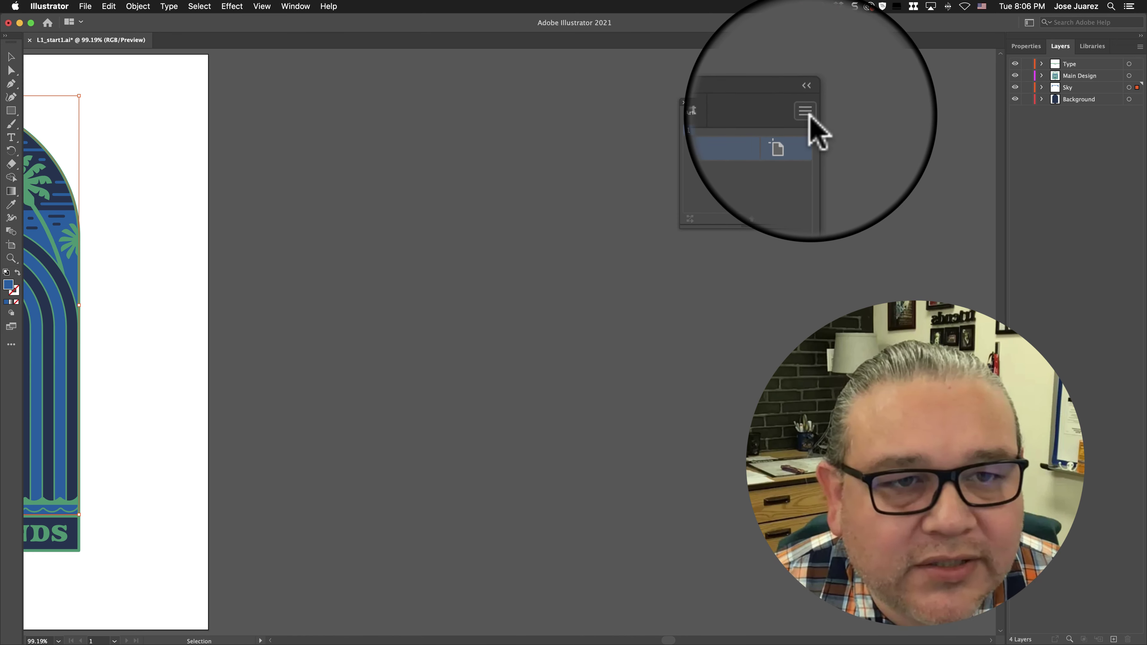
- Examine the commands available for Artboard 1, such as New Artboard, Duplicate Artboards and Delete Empty Artboards
left_click(771, 112)
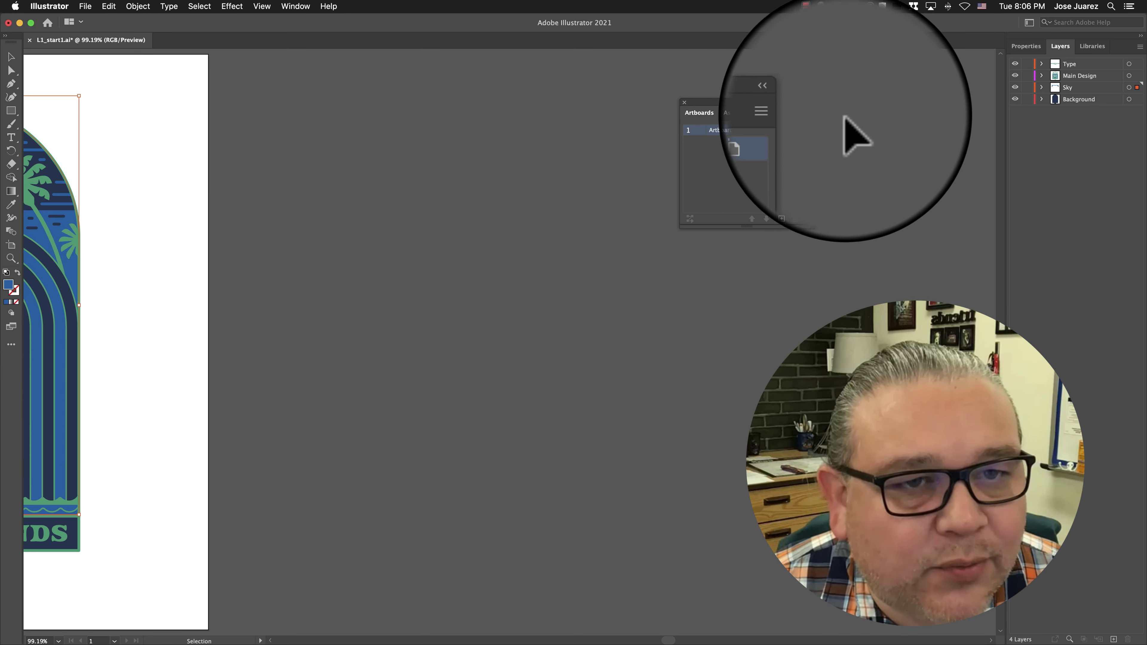
left_click(808, 113)
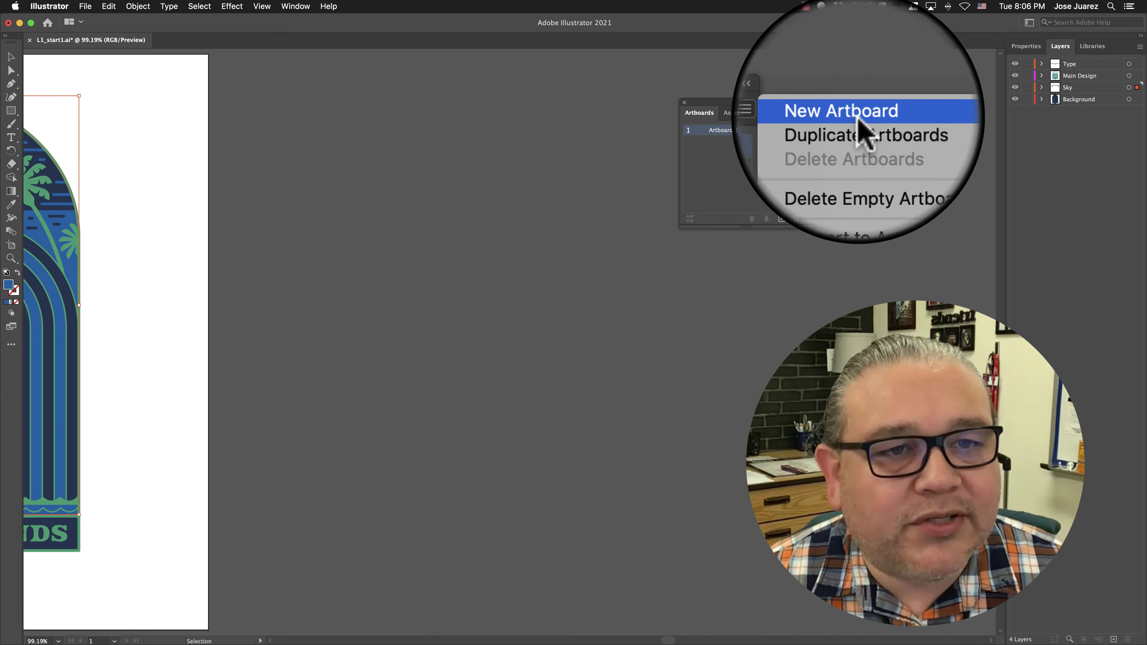
left_click(784, 116)
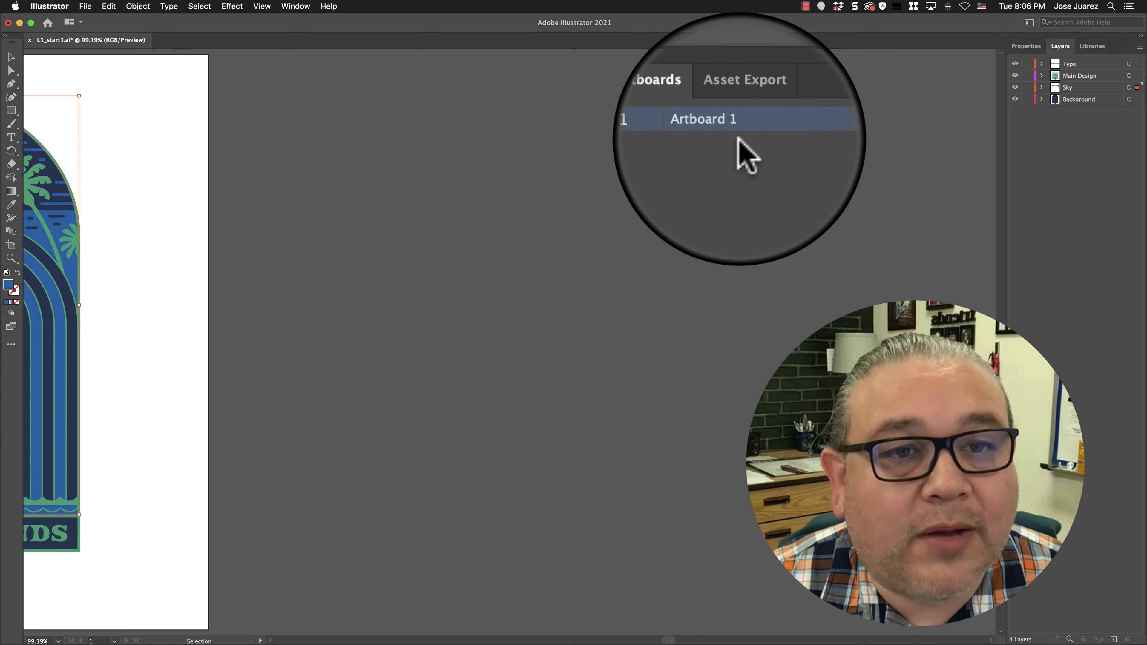
left_click(722, 132)
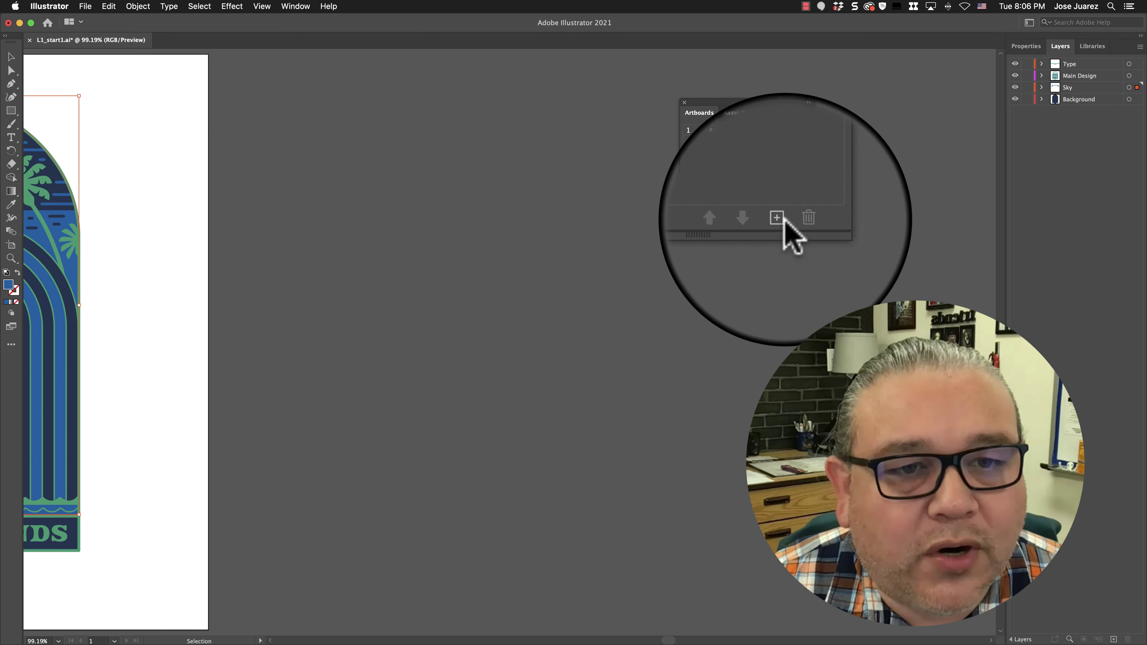
left_click(783, 219)
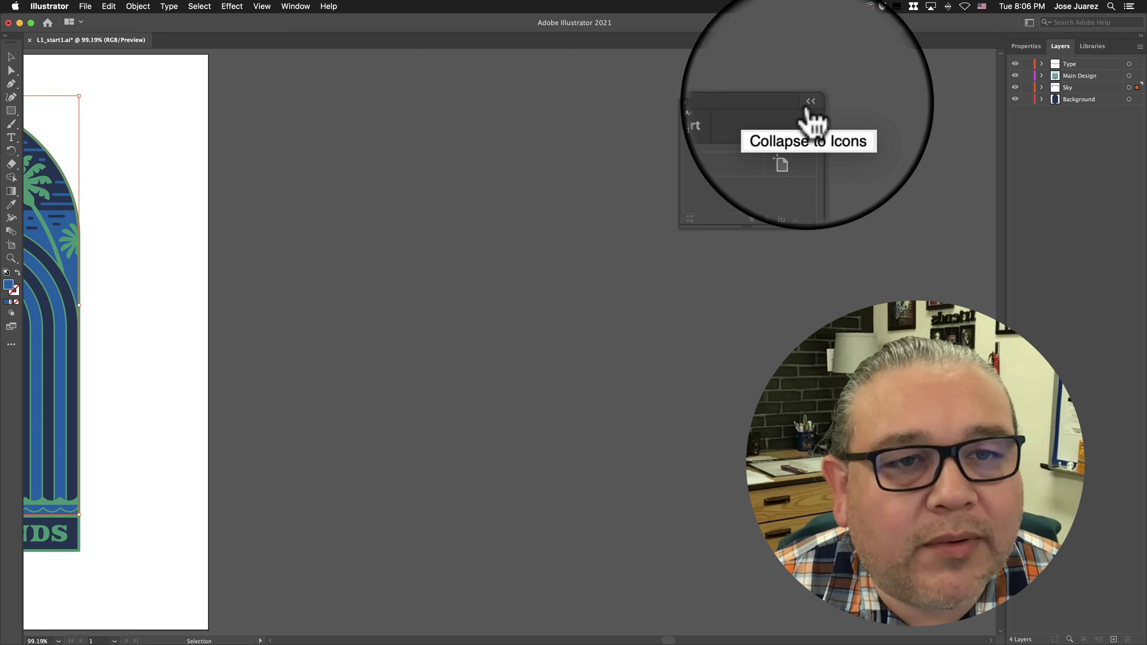
left_click(808, 108)
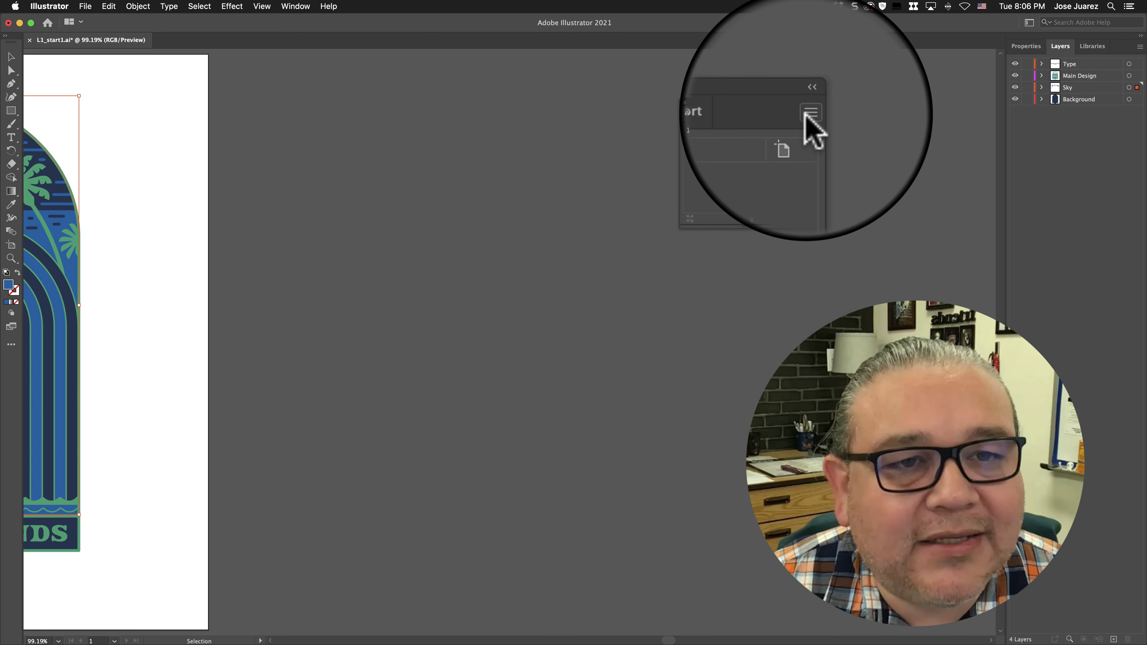
left_click(807, 113)
left_click(788, 136)
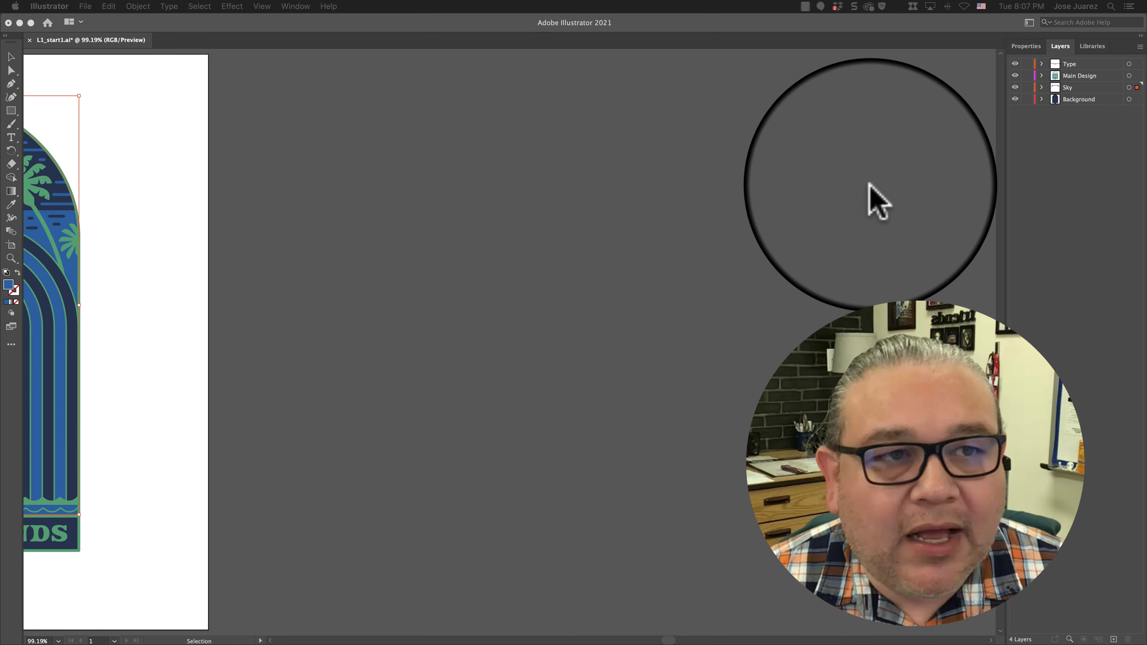
- Close the floating Artboards group and fit Artboard 1 in the window
left_click(1019, 46)
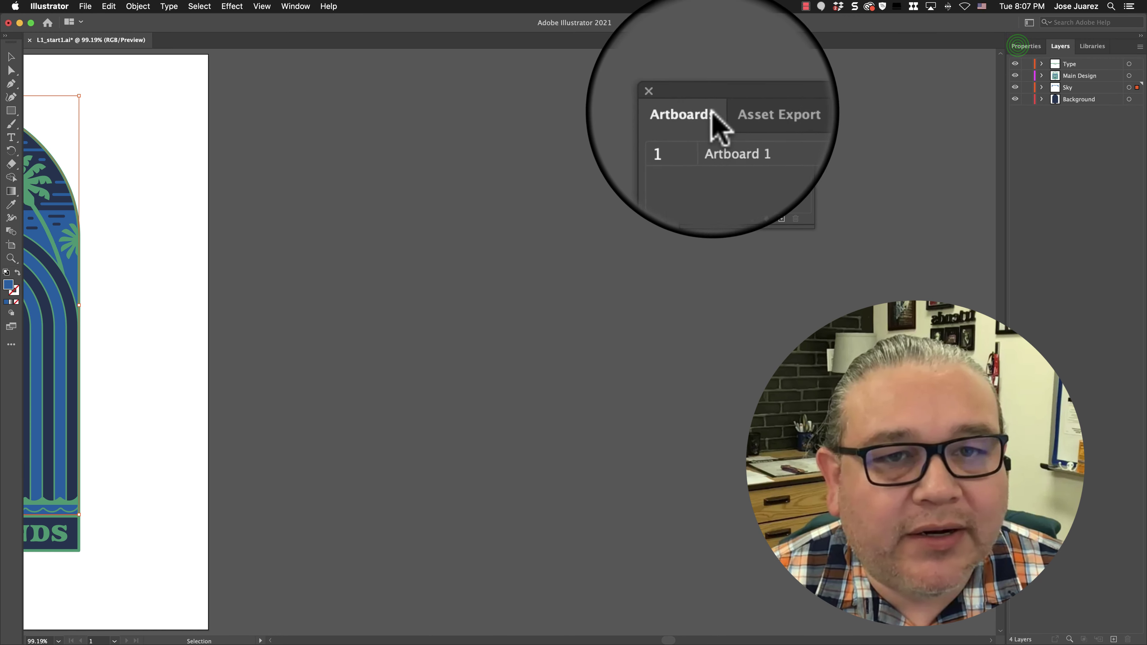
left_click(684, 99)
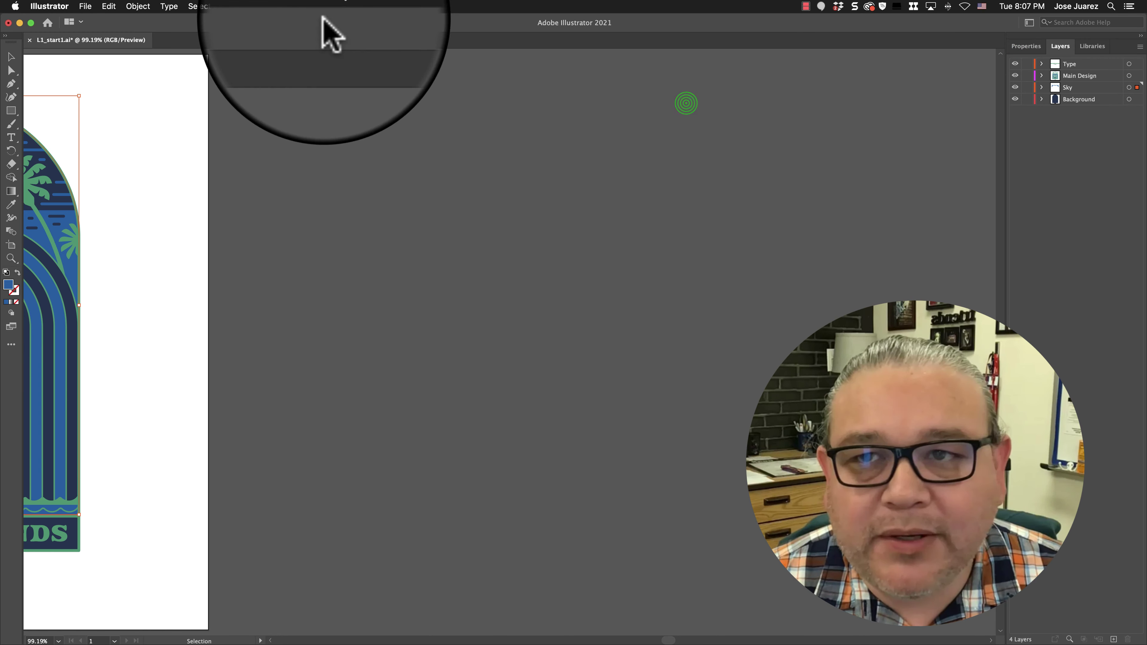
left_click(296, 6)
left_click(533, 92)
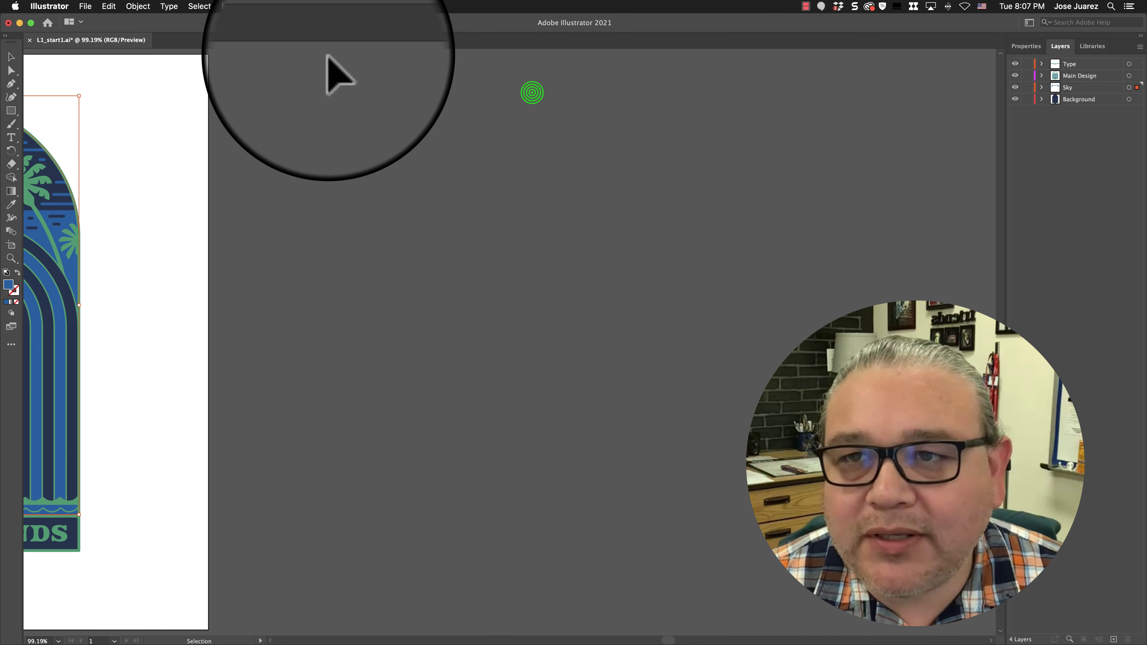
left_click(262, 6)
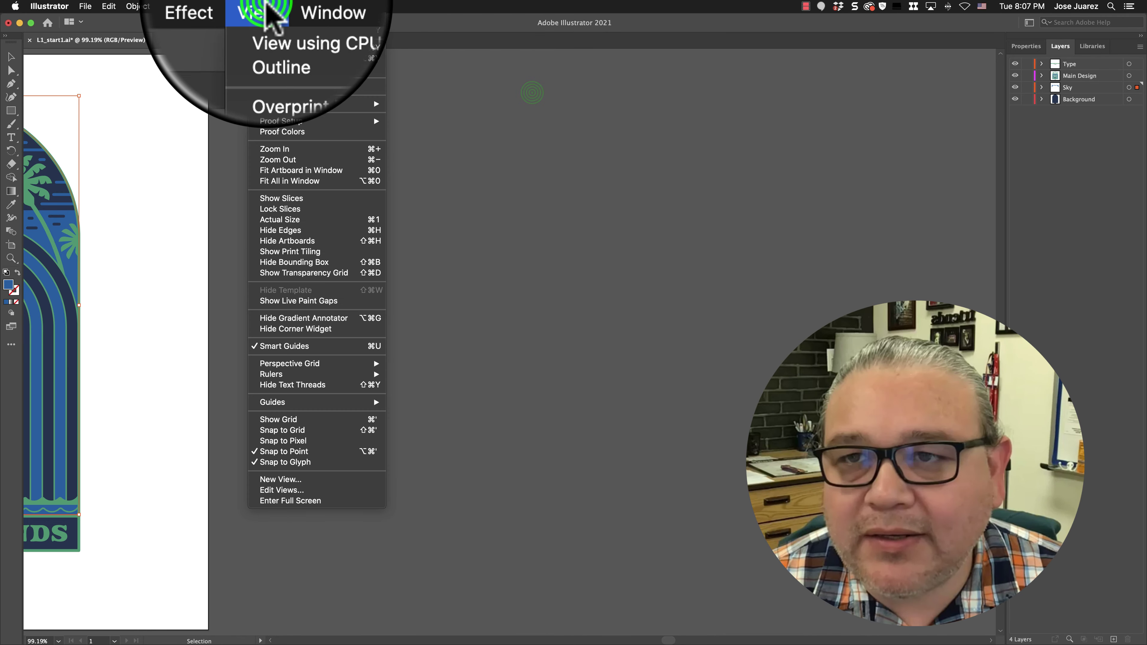
left_click(309, 174)
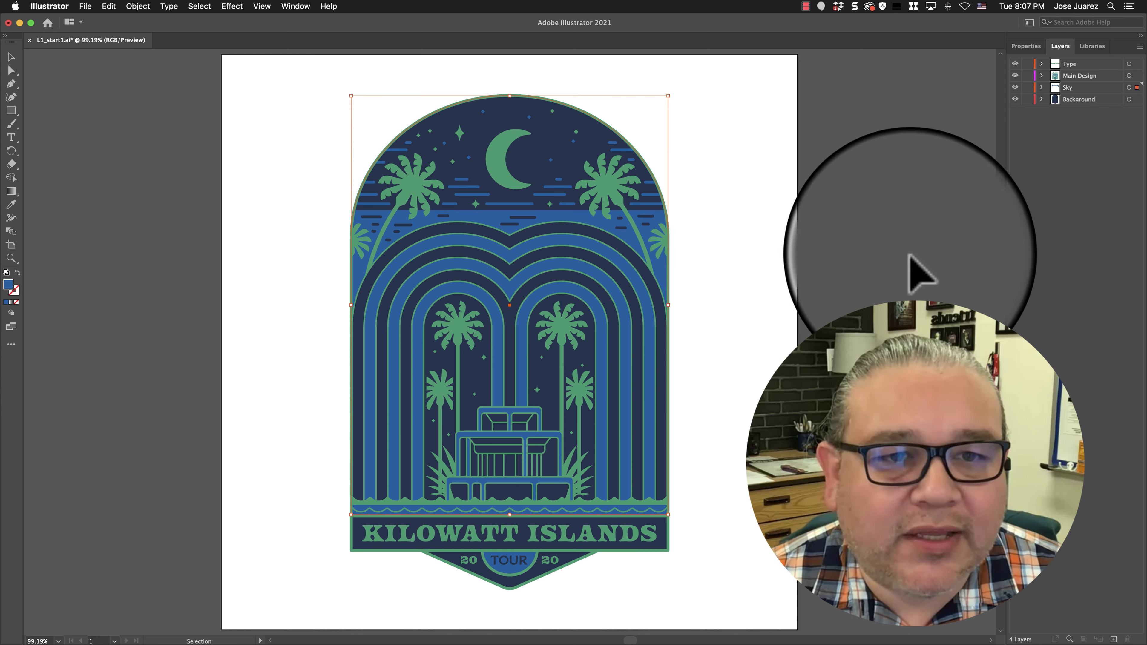
- Deselect the sky artwork and show the properties of the crescent moon
left_click(883, 192)
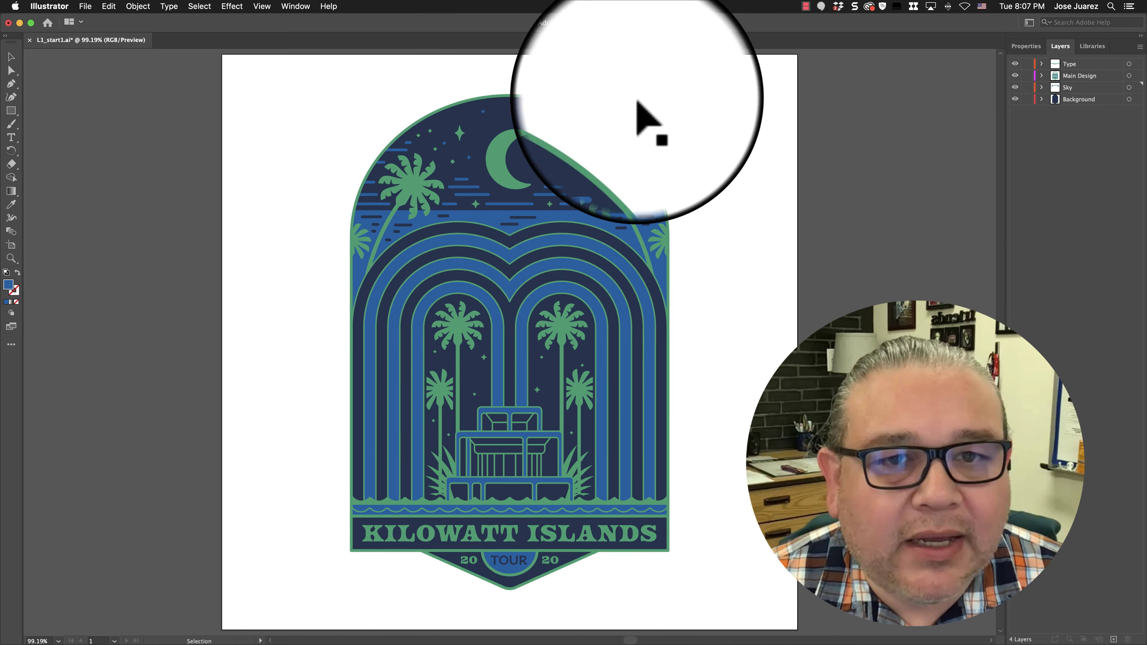
left_click(496, 152)
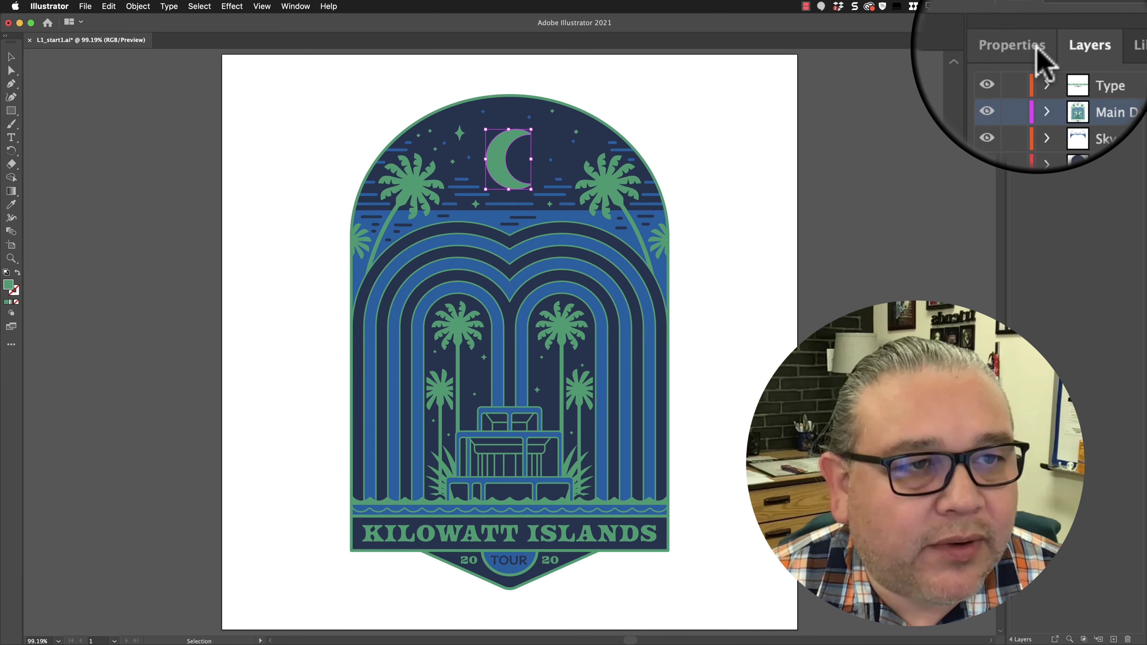
left_click(989, 72)
left_click(1022, 46)
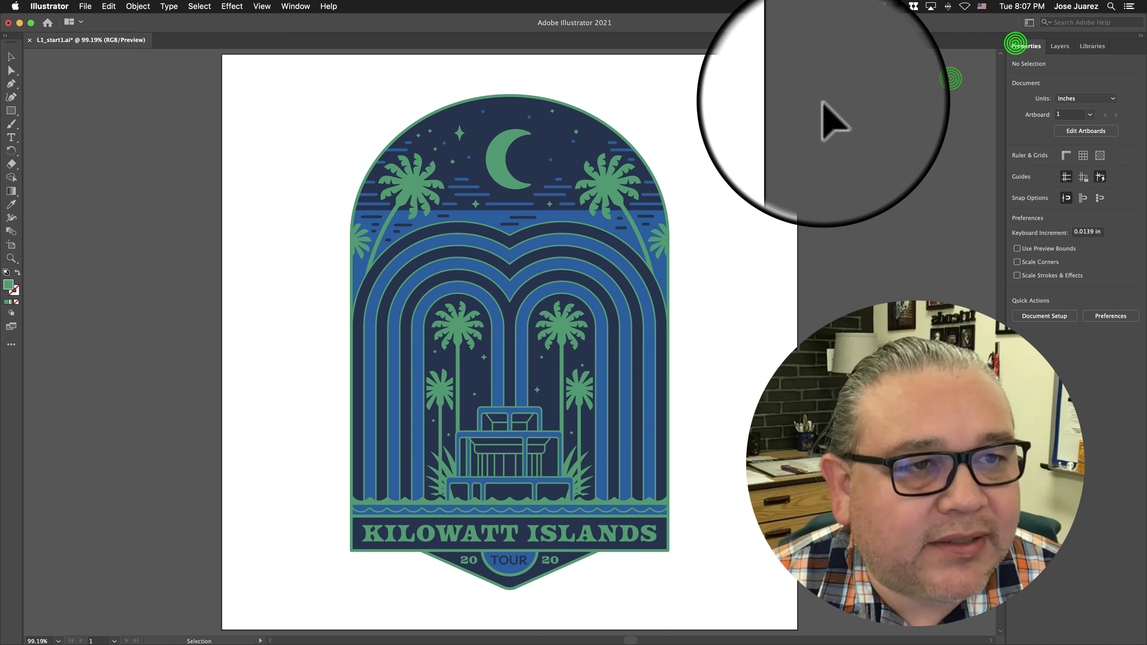
left_click(501, 154)
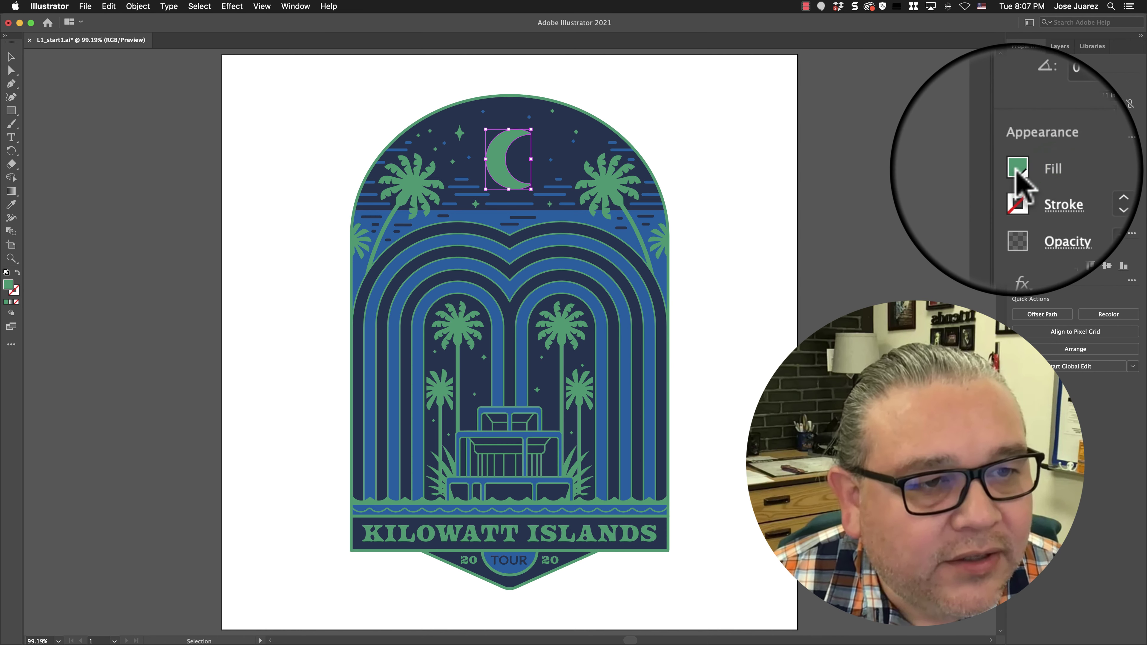
- Examine the moon's fill swatches, stroke swatches and stroke options
left_click(1020, 169)
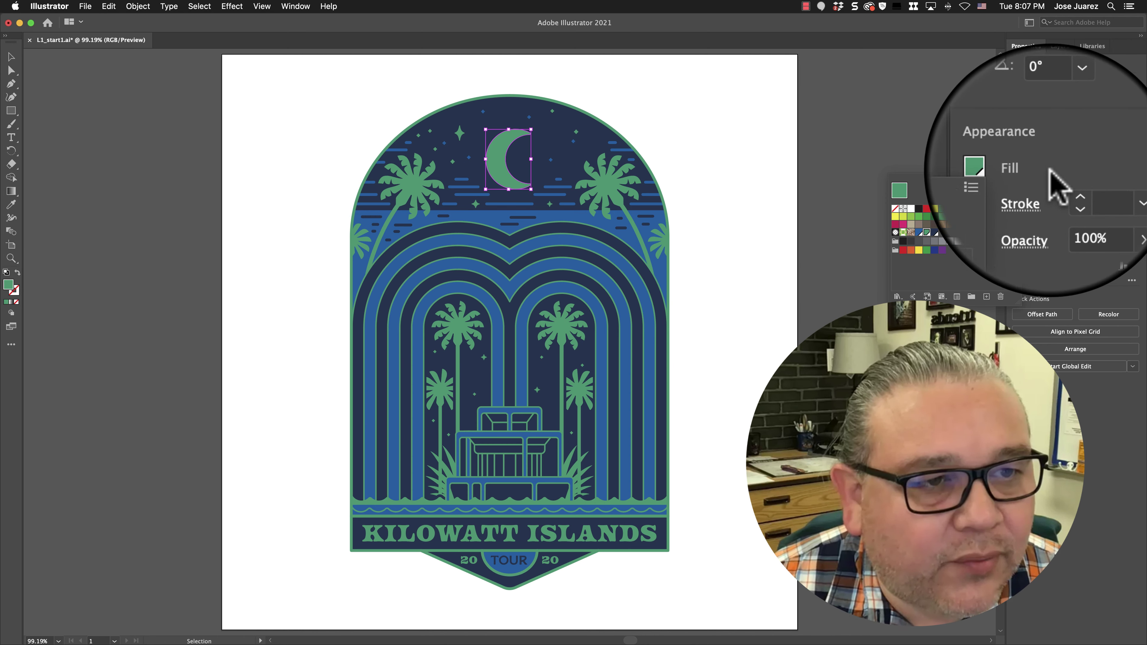
left_click(1055, 166)
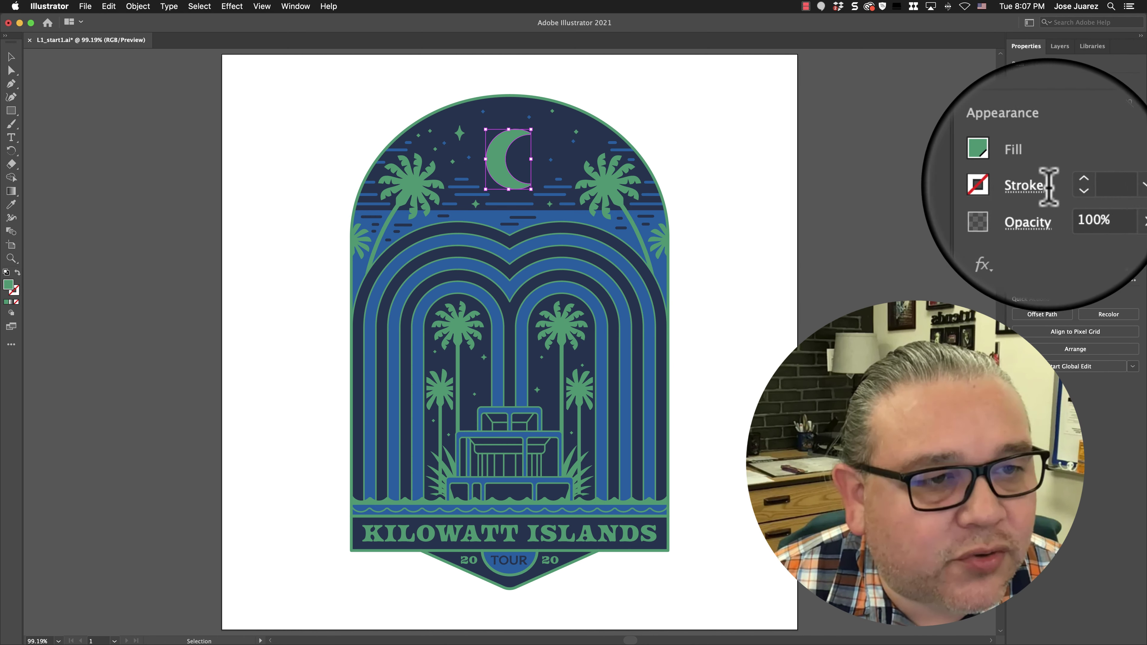
left_click(1016, 185)
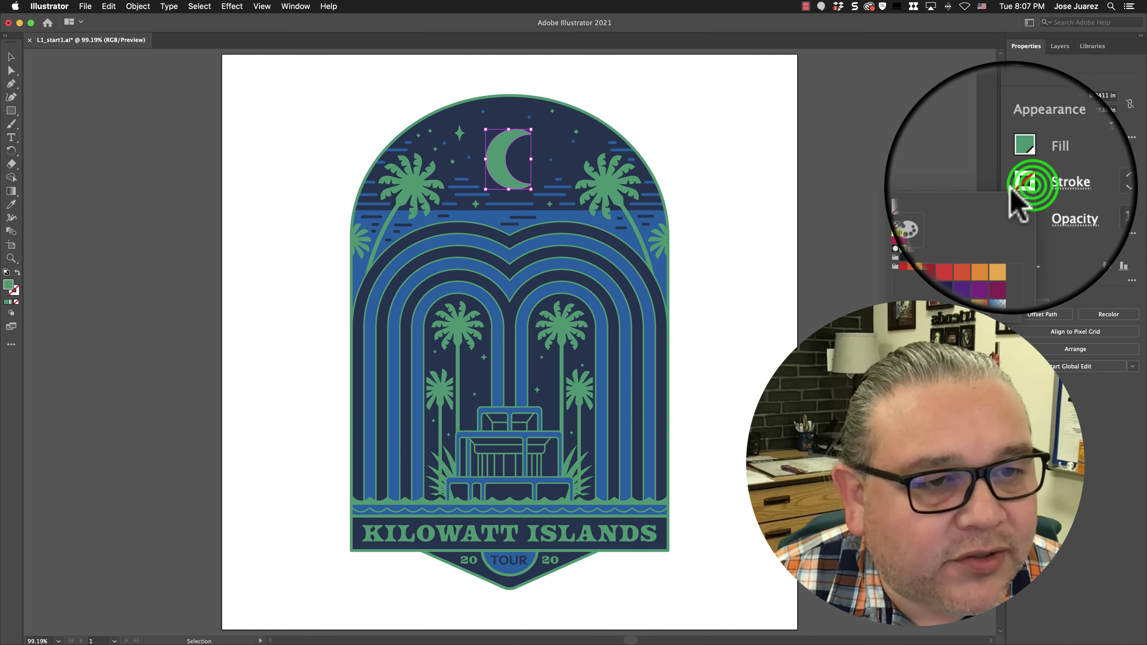
left_click(1028, 192)
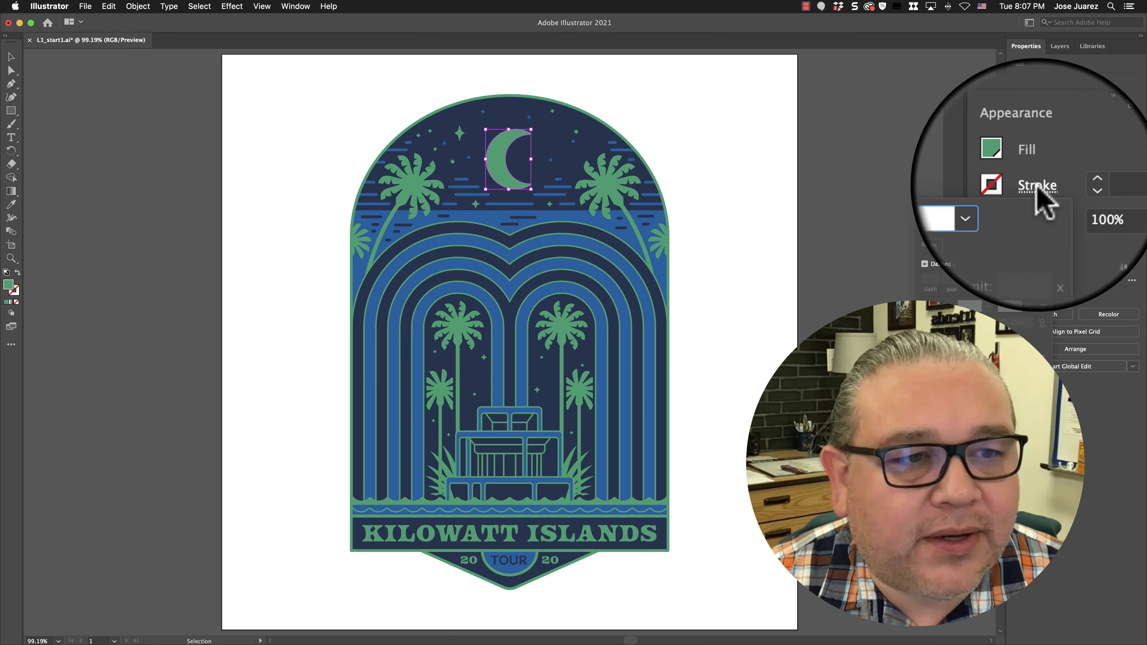
left_click(1037, 185)
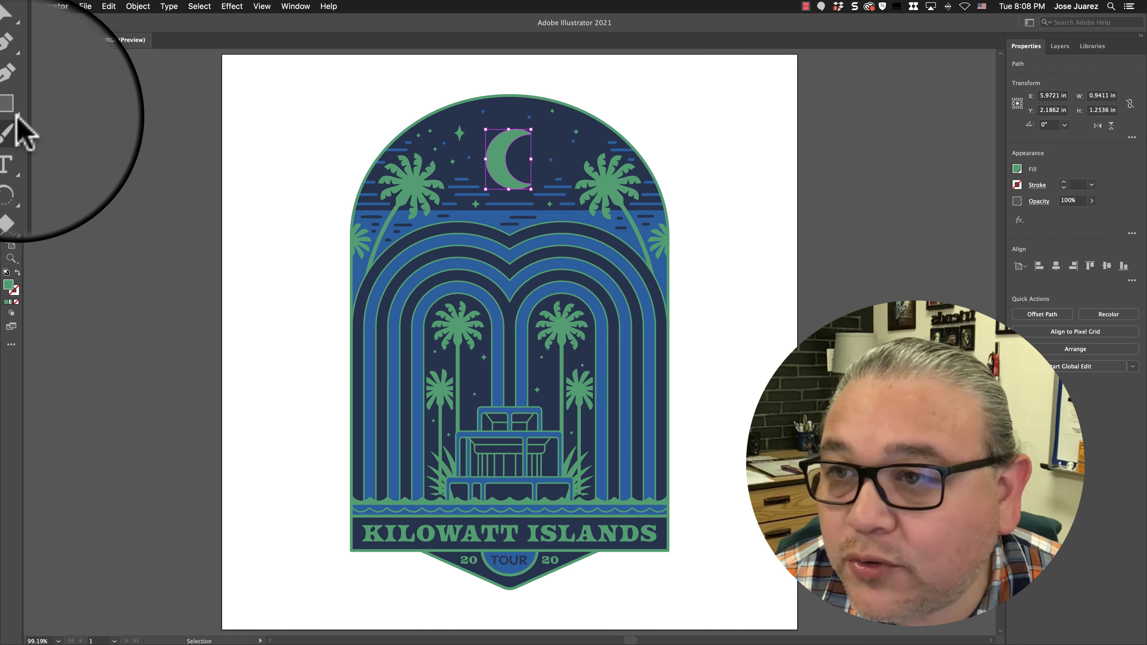
- Deselect the moon and view the tools grouped with the Rectangle tool, returning to the Selection tool
left_click(30, 124)
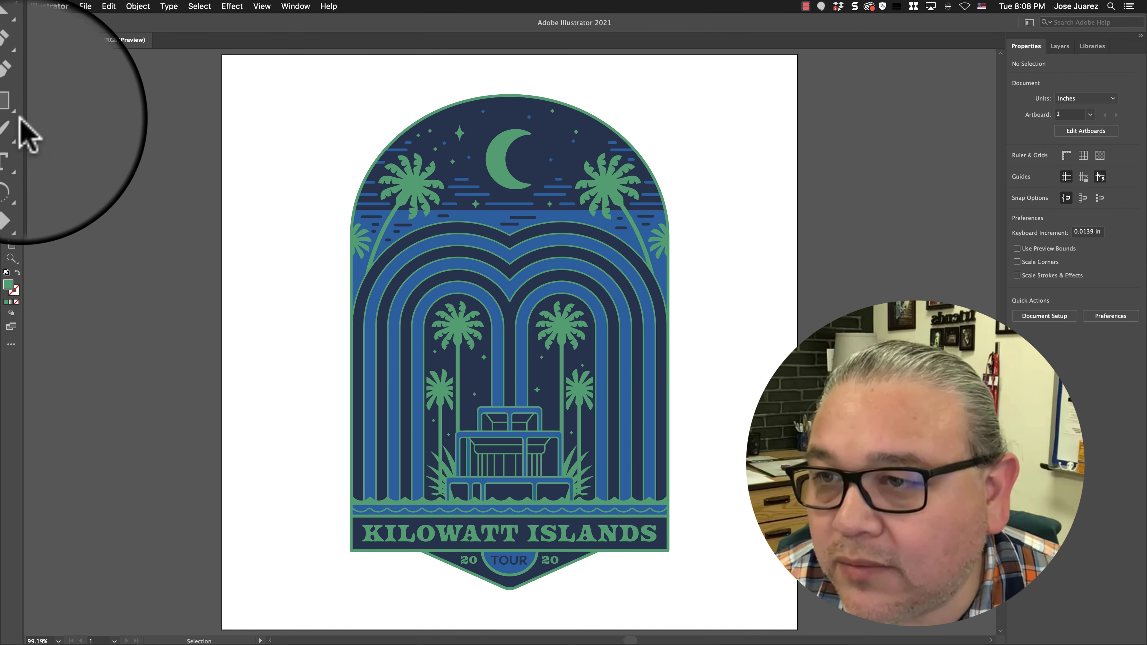
left_click_drag(12, 111, 50, 181)
left_click(101, 221)
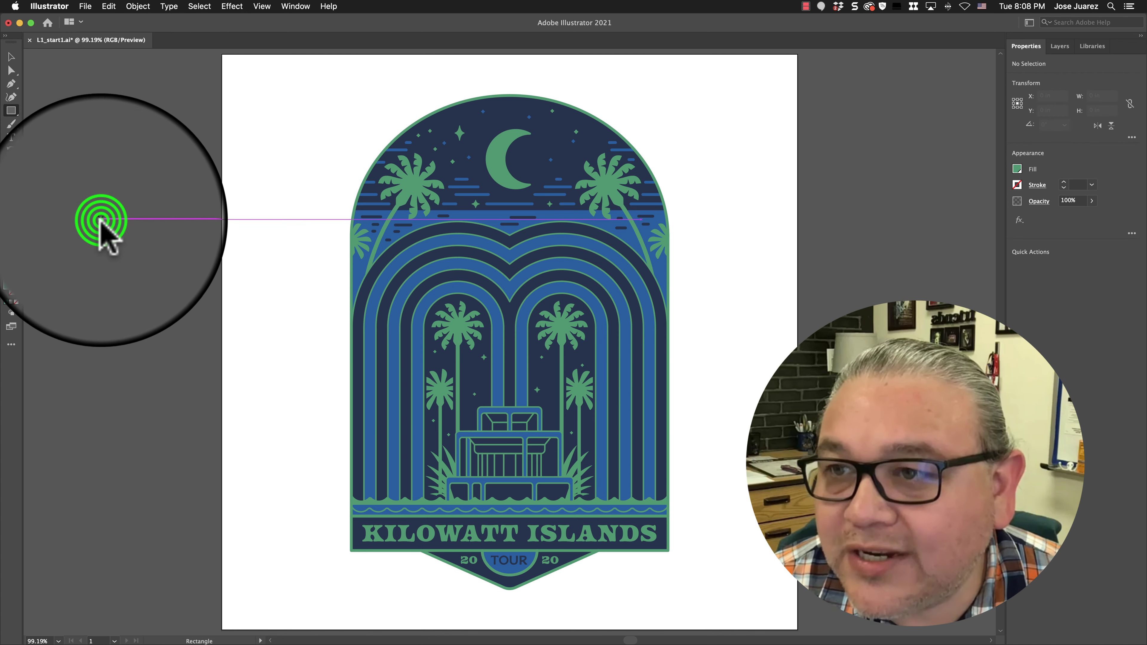
left_click(542, 354)
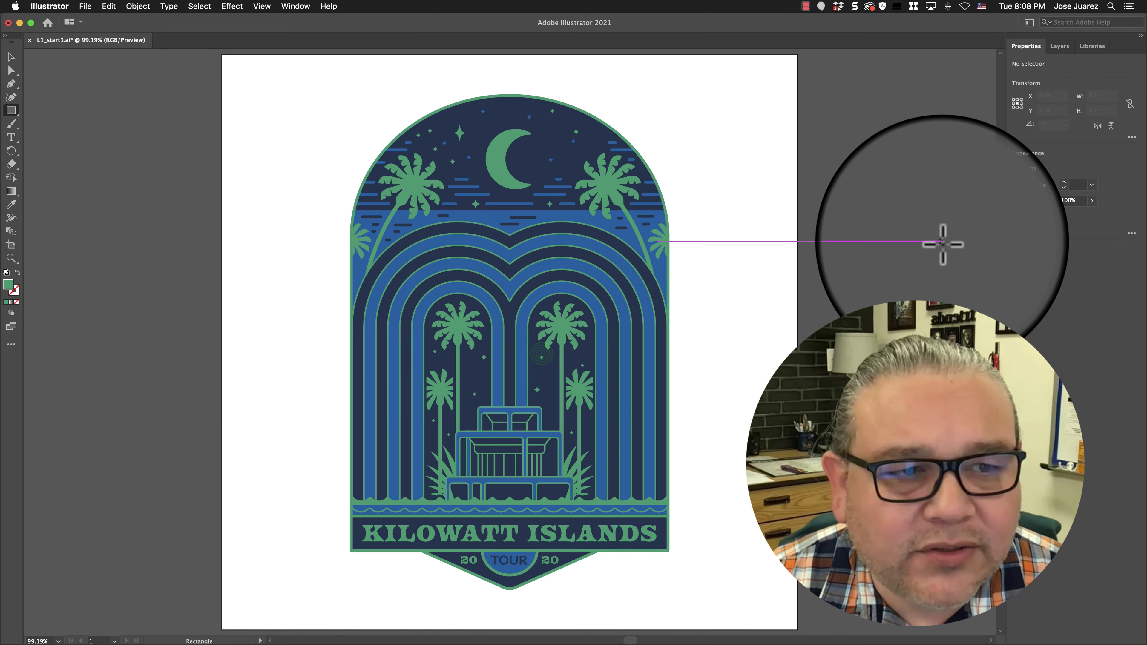
left_click(12, 58)
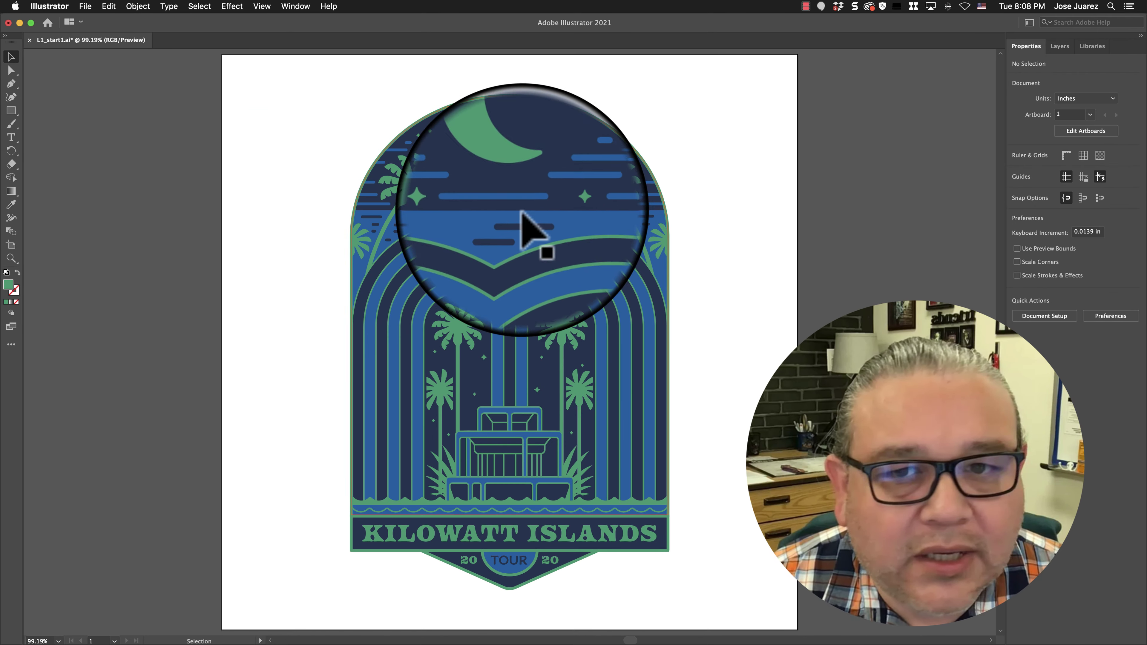
- Select the crescent moon and examine its detailed stroke and opacity options
left_click(515, 185)
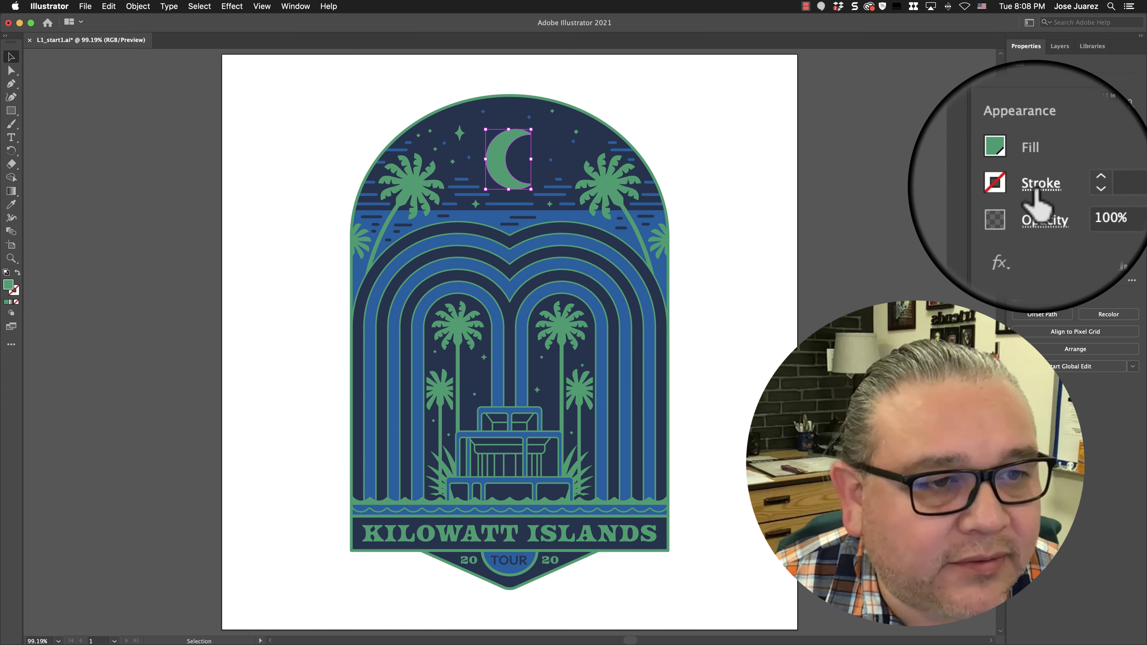
left_click(1037, 194)
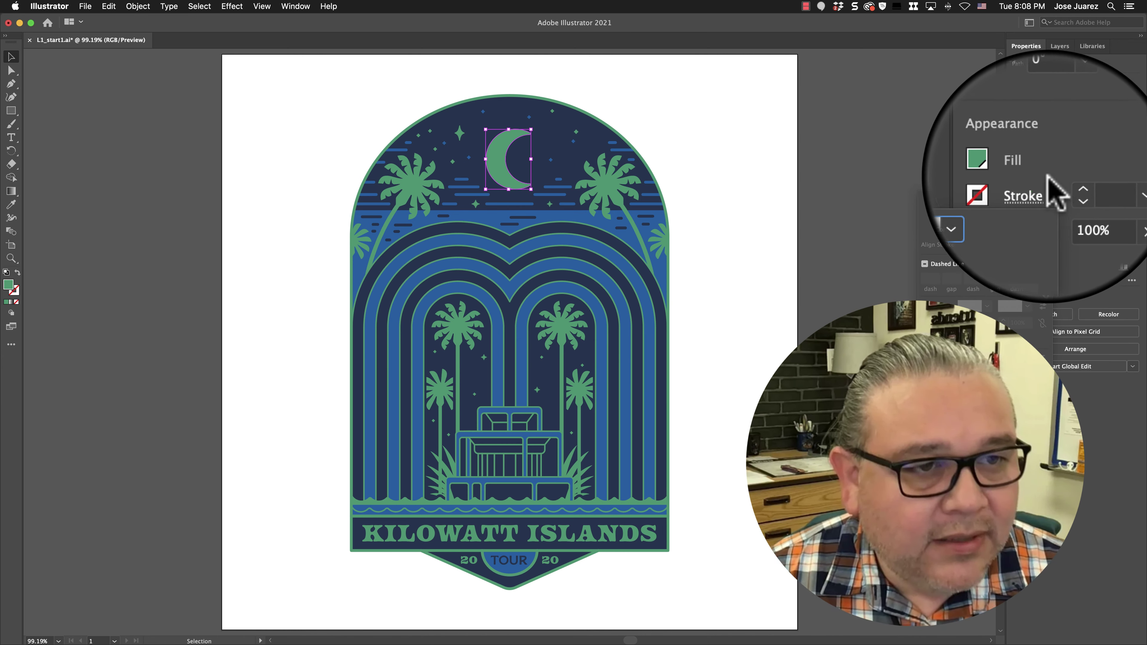
left_click(1043, 214)
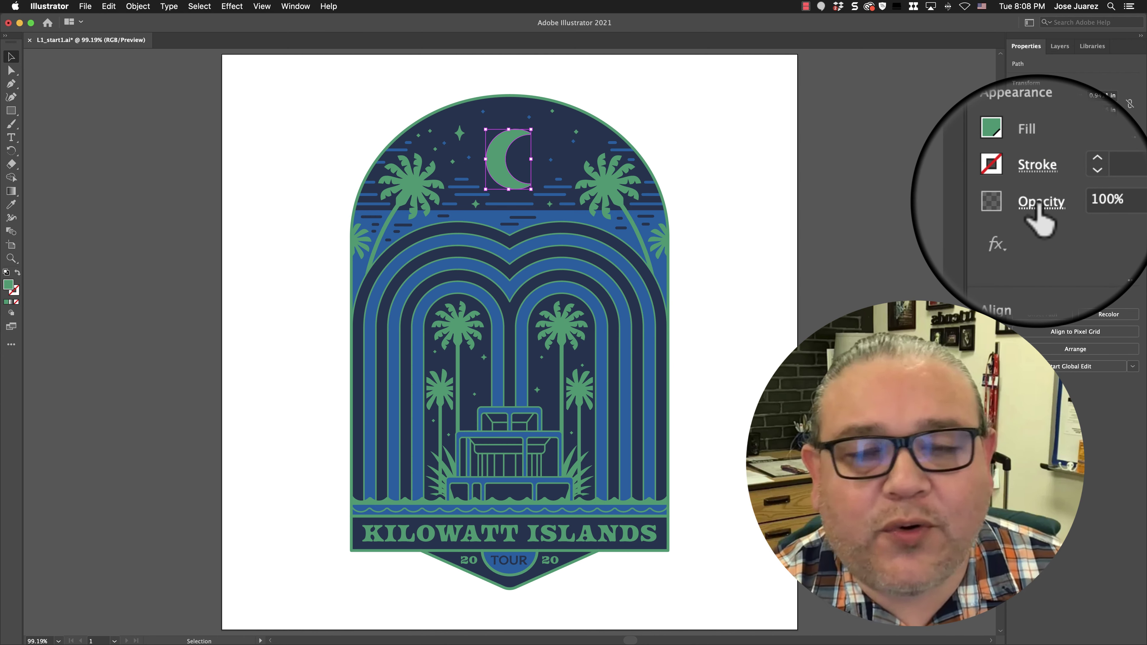
left_click(1038, 204)
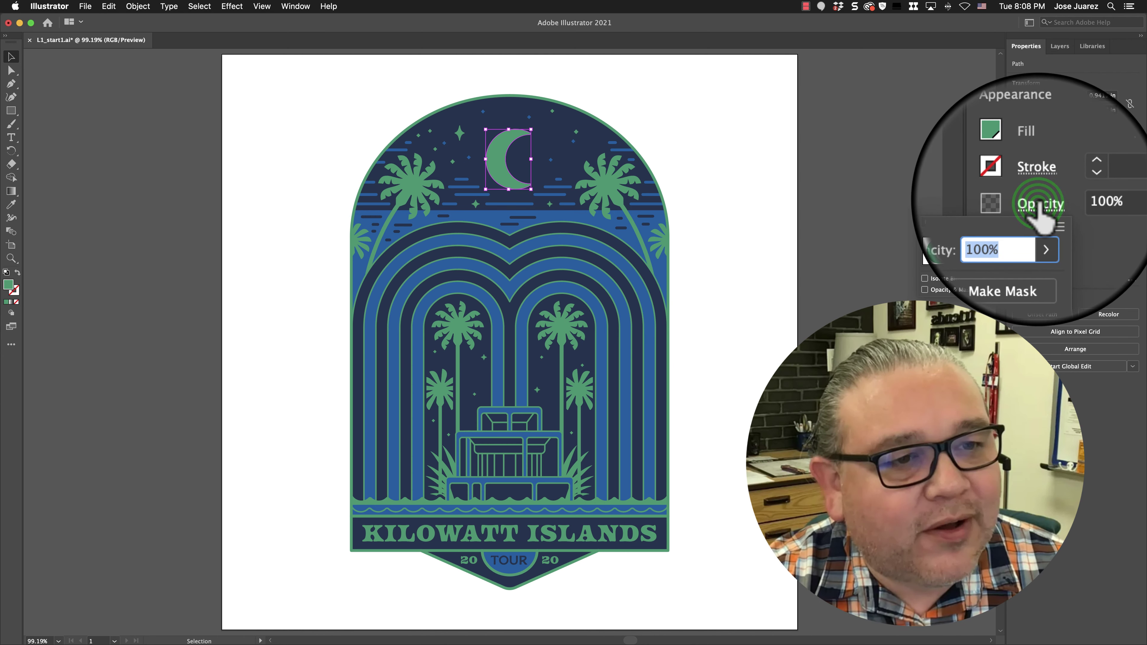
left_click(1056, 197)
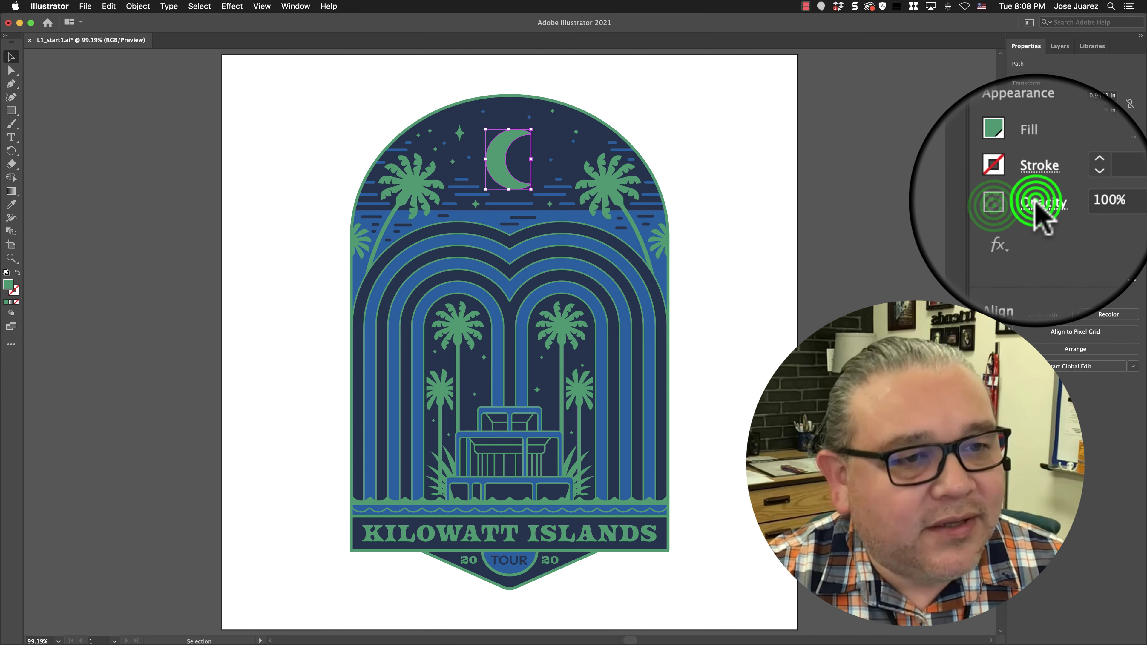
left_click(1030, 197)
left_click(1039, 201)
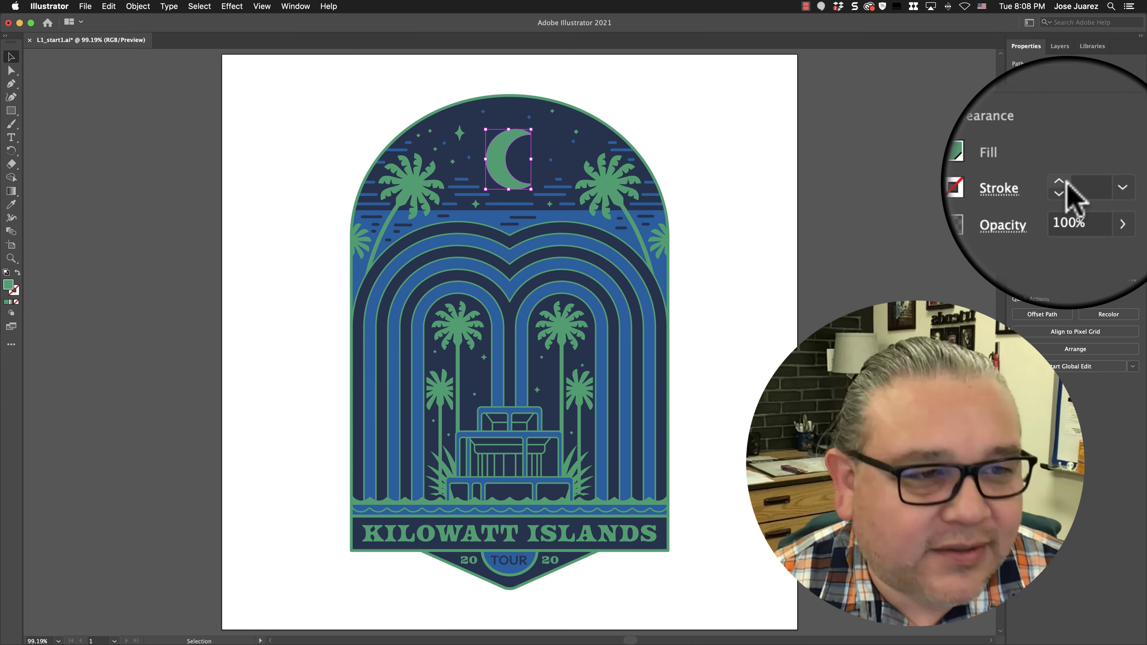
- Add a 1 pt stroke to the moon and reduce its weight until the stroke is removed
left_click(1063, 182)
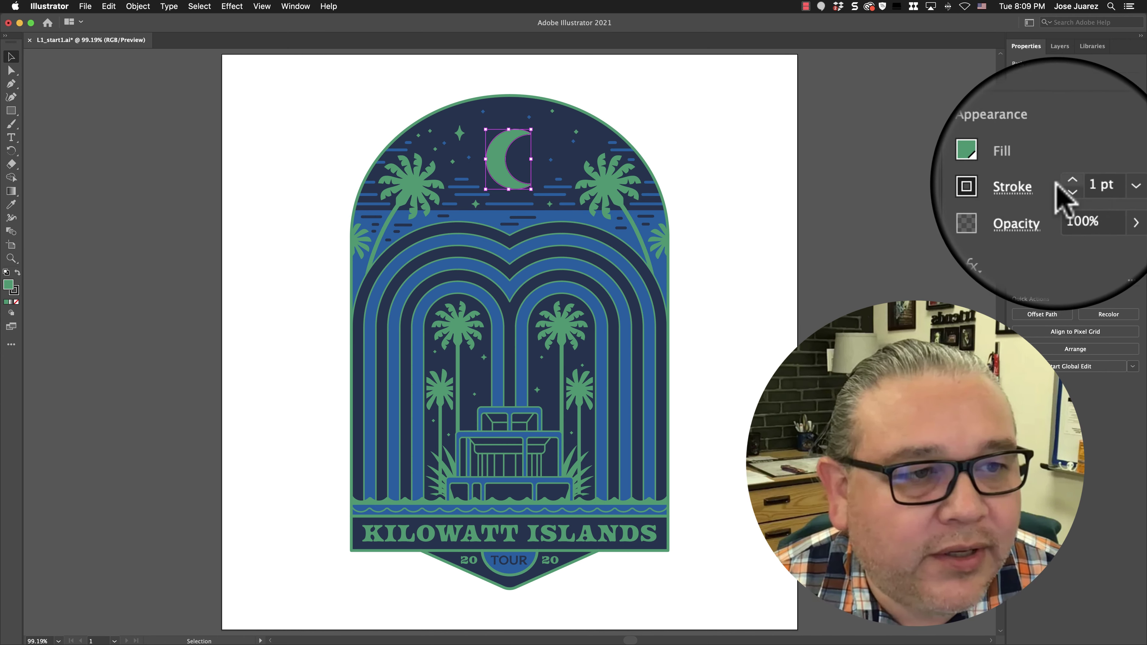
left_click(1065, 187)
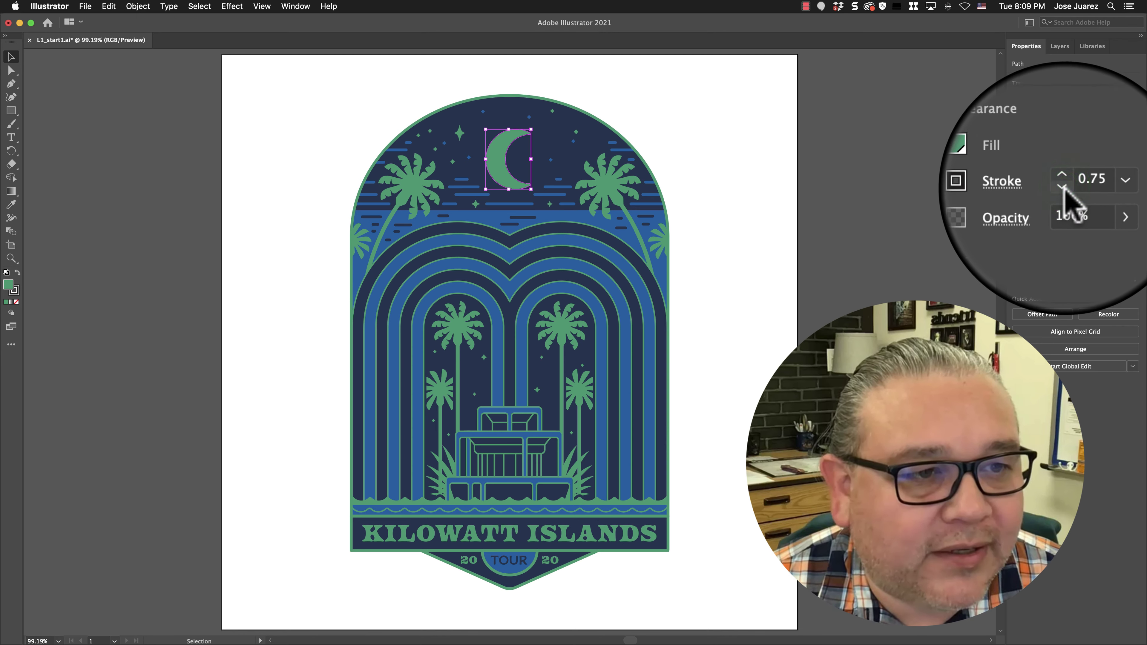
left_click(1065, 187)
left_click(1065, 187)
left_click(1064, 186)
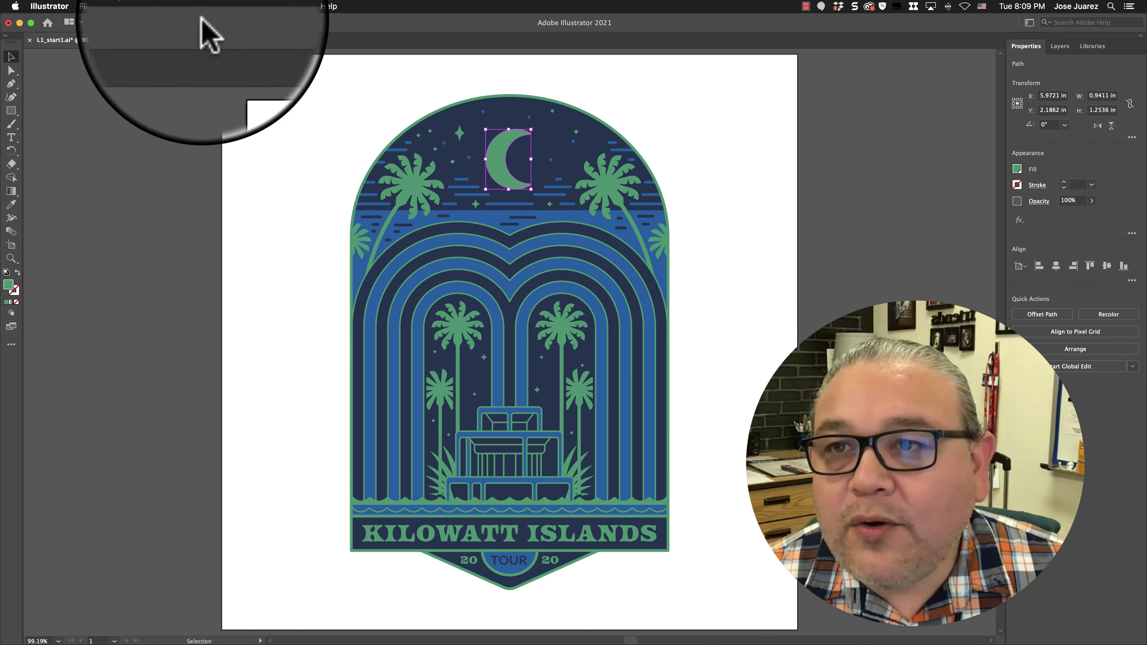
- Deselect all artwork using the Deselect command
left_click(198, 6)
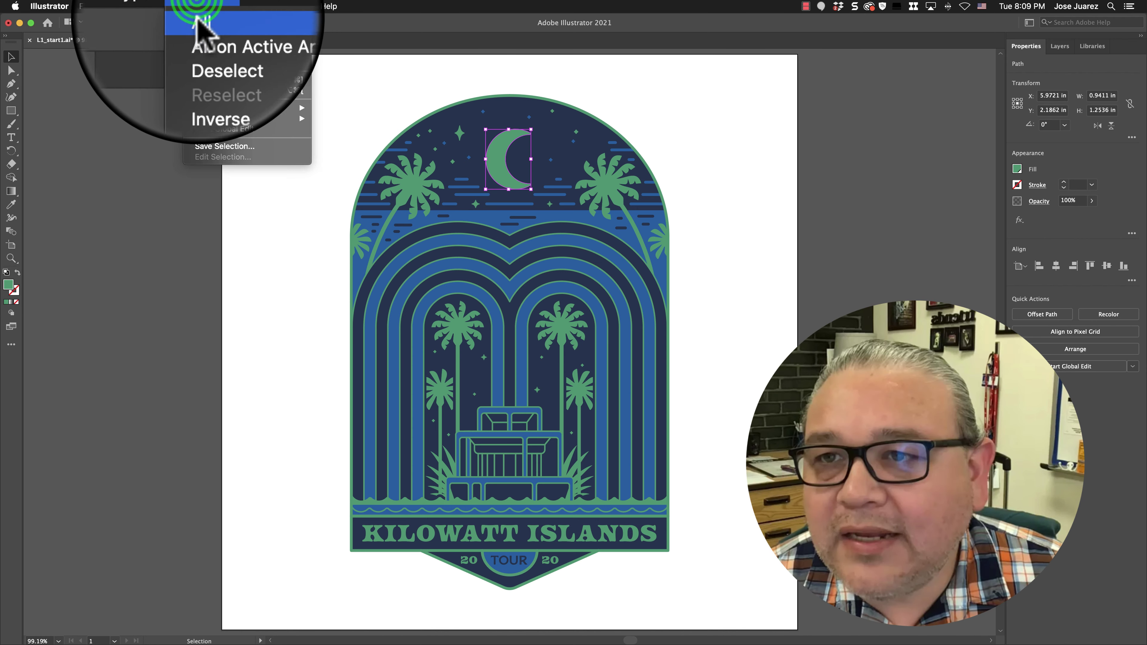
left_click(197, 39)
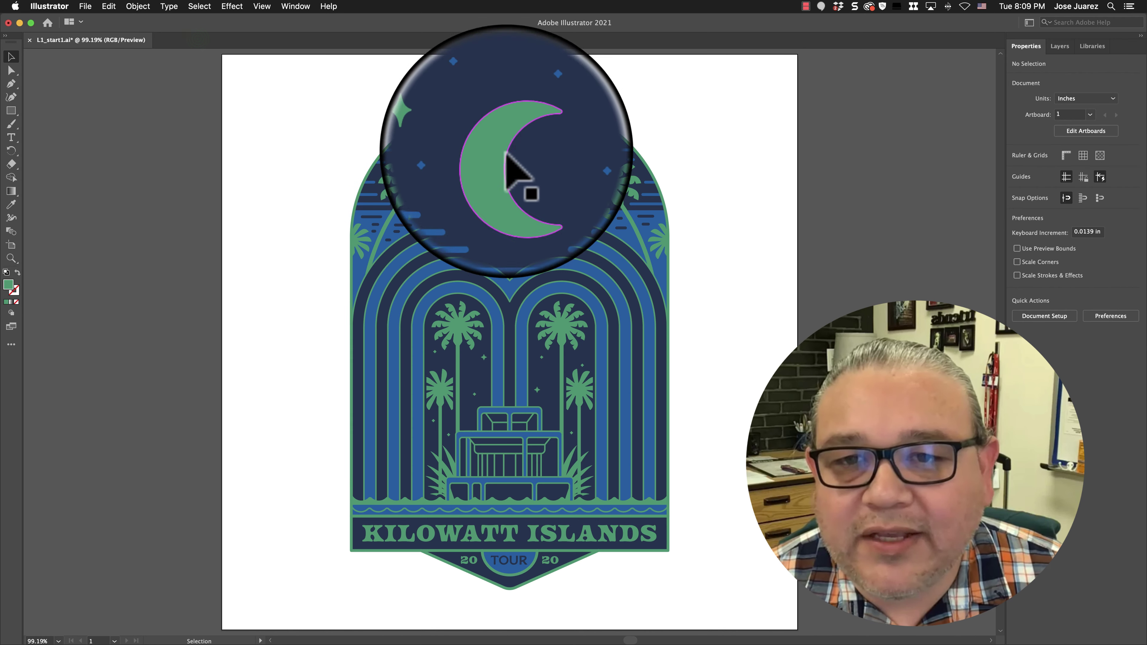
left_click(74, 93)
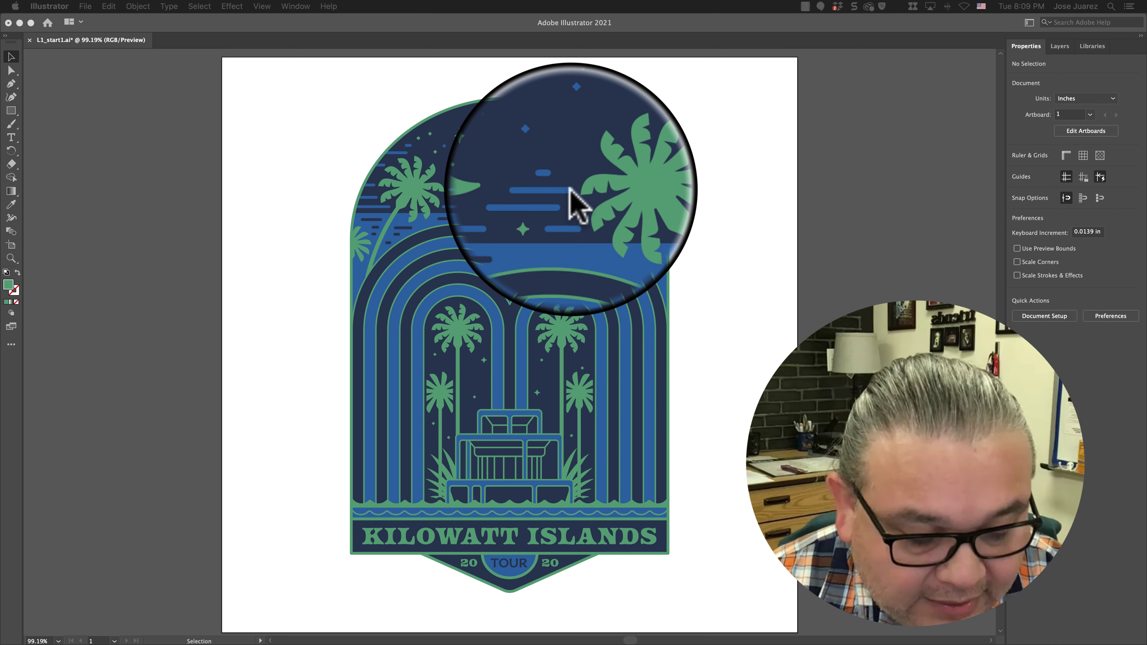
- Zoom in on the middle of the artwork to 300%
key("super+equal")
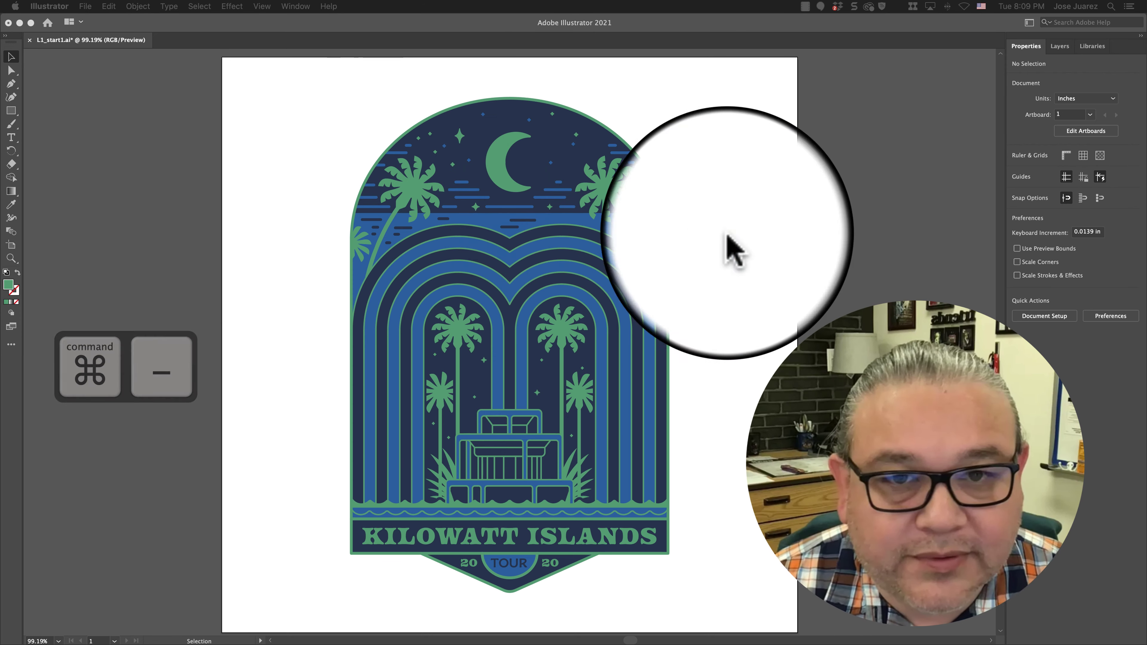
left_click(875, 235)
key("super+equal")
key("super+equal")
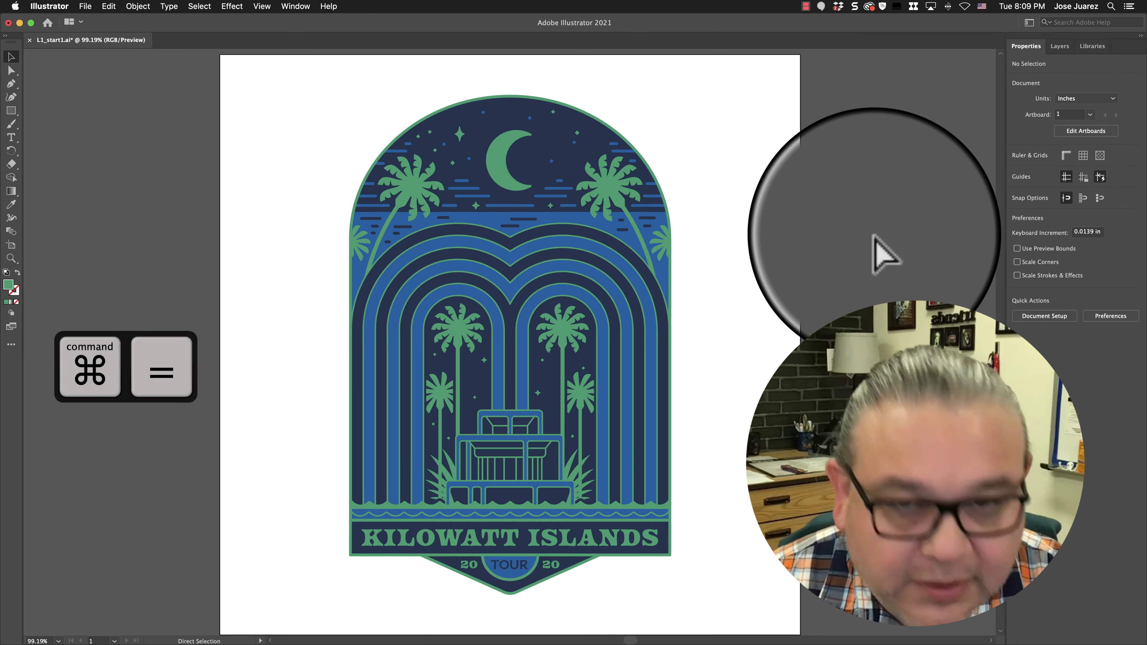
key("super+equal")
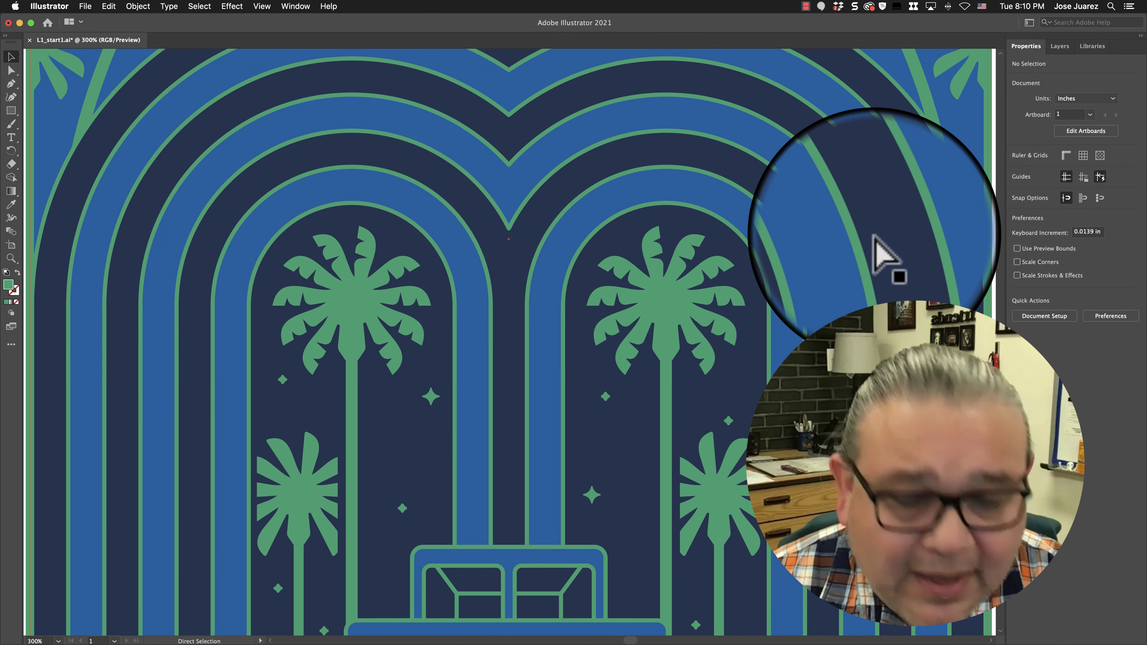
- Zoom out to 16.67% and fit the artboard in the window
key("super+minus")
key("super+minus")
key("super+minus")
key("super+minus")
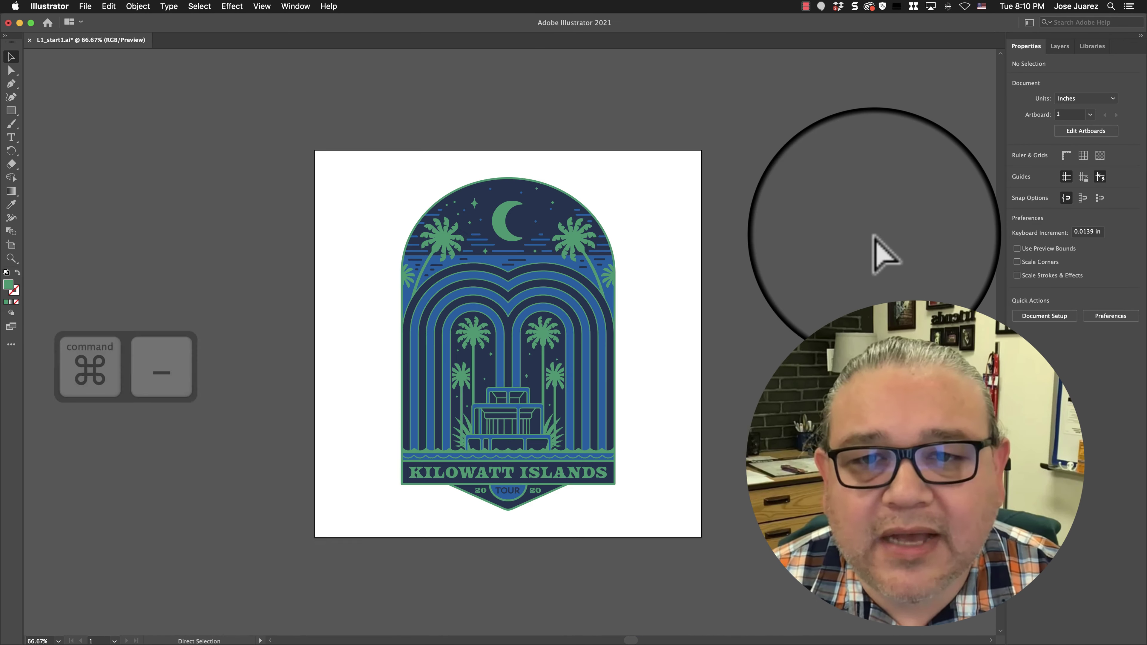
key("super+minus")
key("super+minus")
key("super+minus")
key("super+minus")
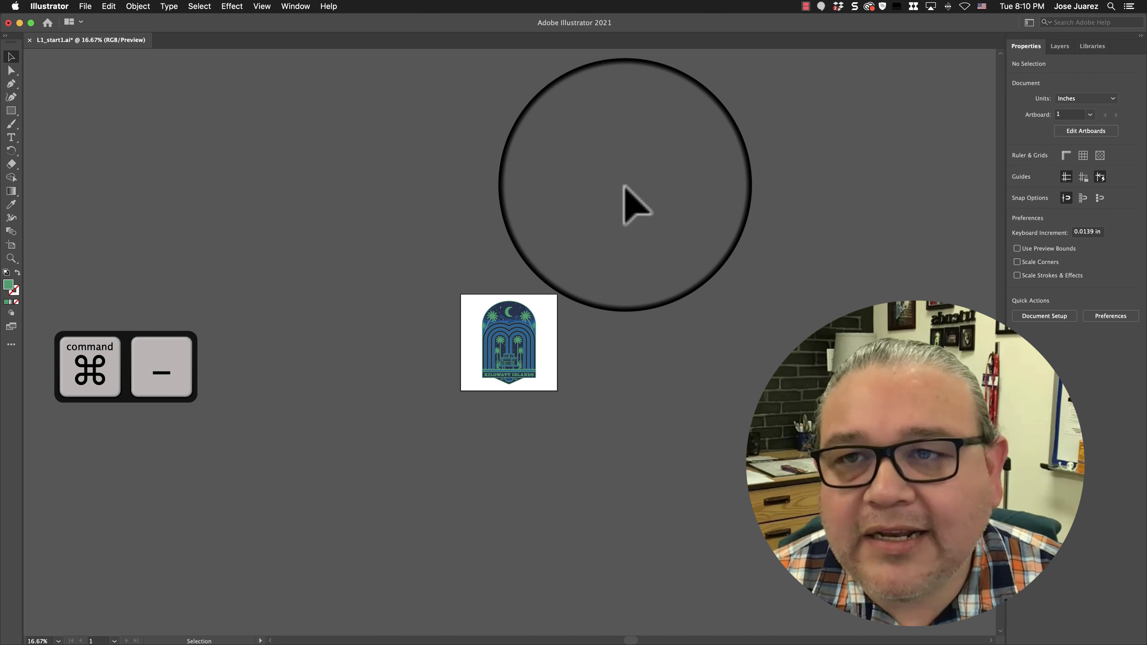
left_click(261, 6)
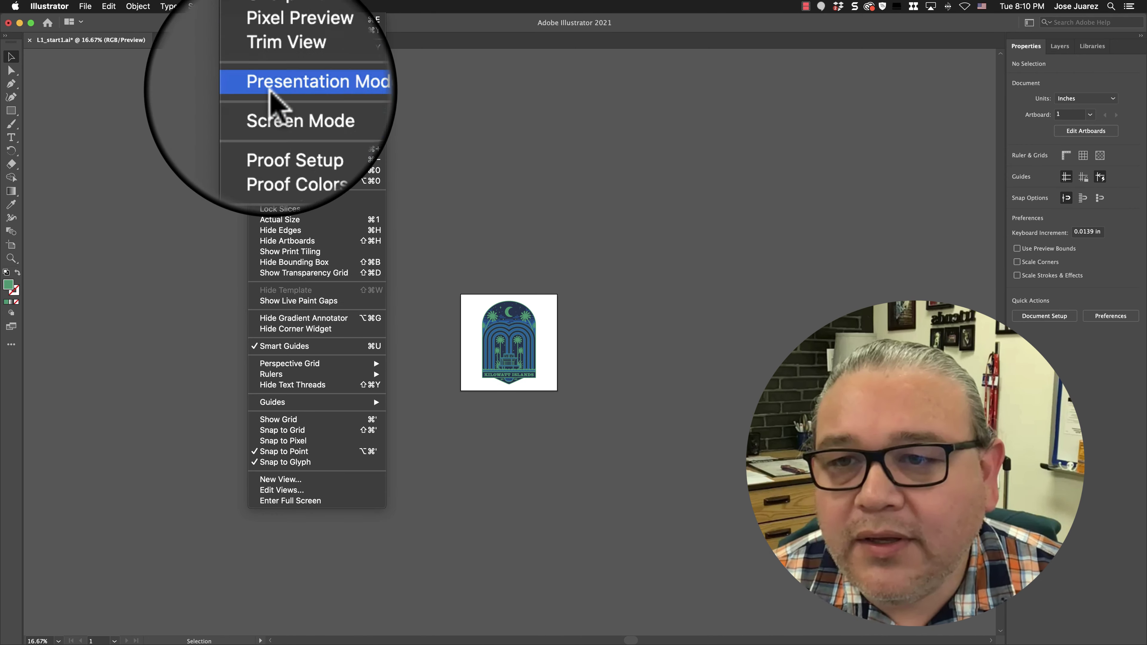
left_click(294, 170)
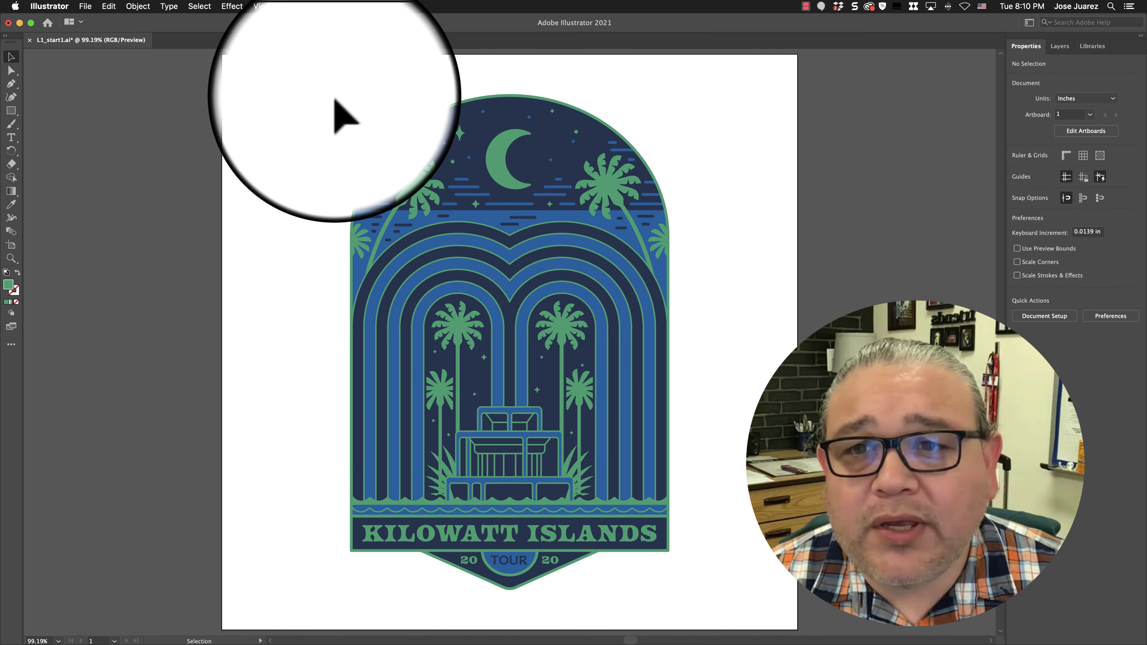
- Select the crescent moon and zoom in on it to 100% with the Zoom In command
left_click(501, 178)
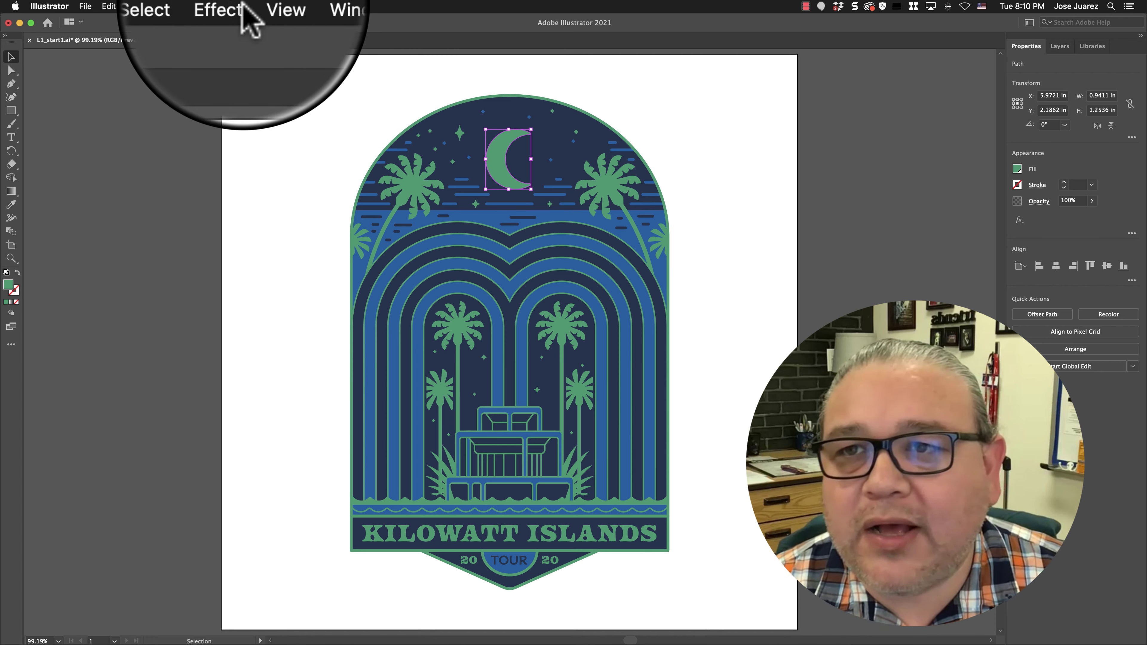
left_click(258, 6)
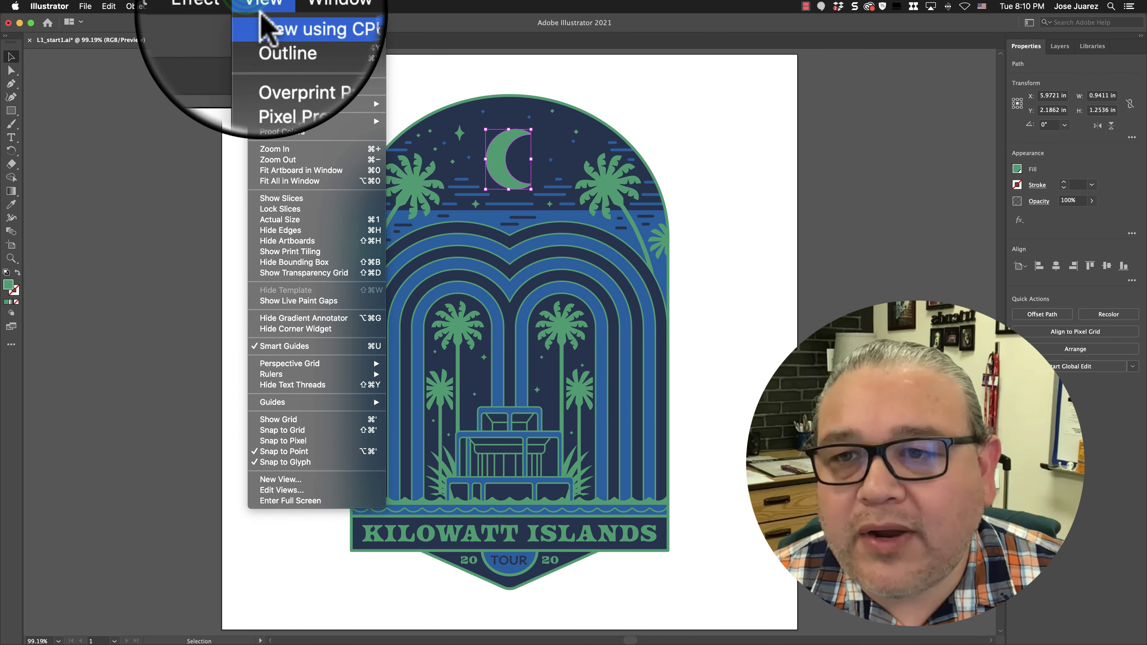
left_click(308, 152)
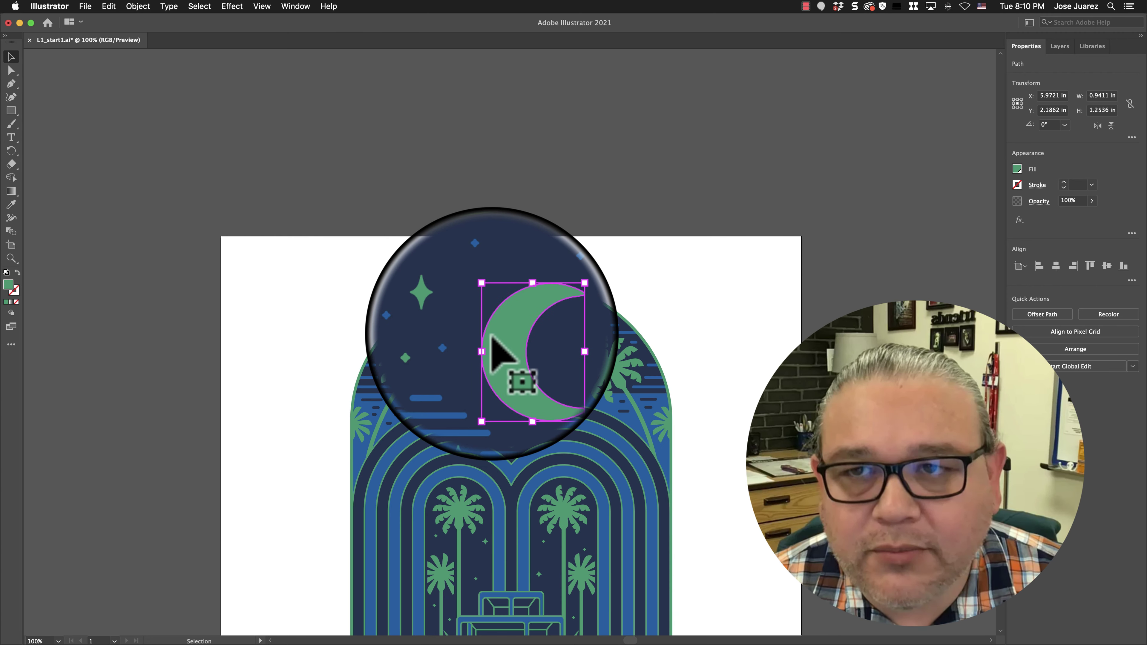
- Zoom in further on the selected crescent moon to 200% with the Zoom In command
left_click(262, 6)
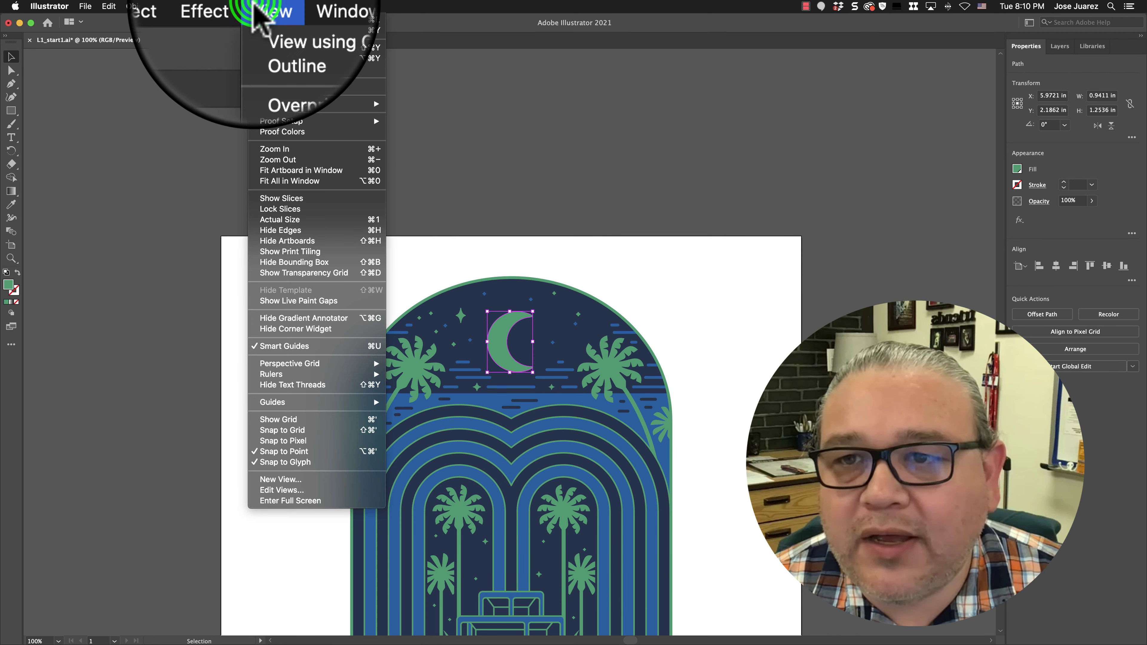
left_click(285, 148)
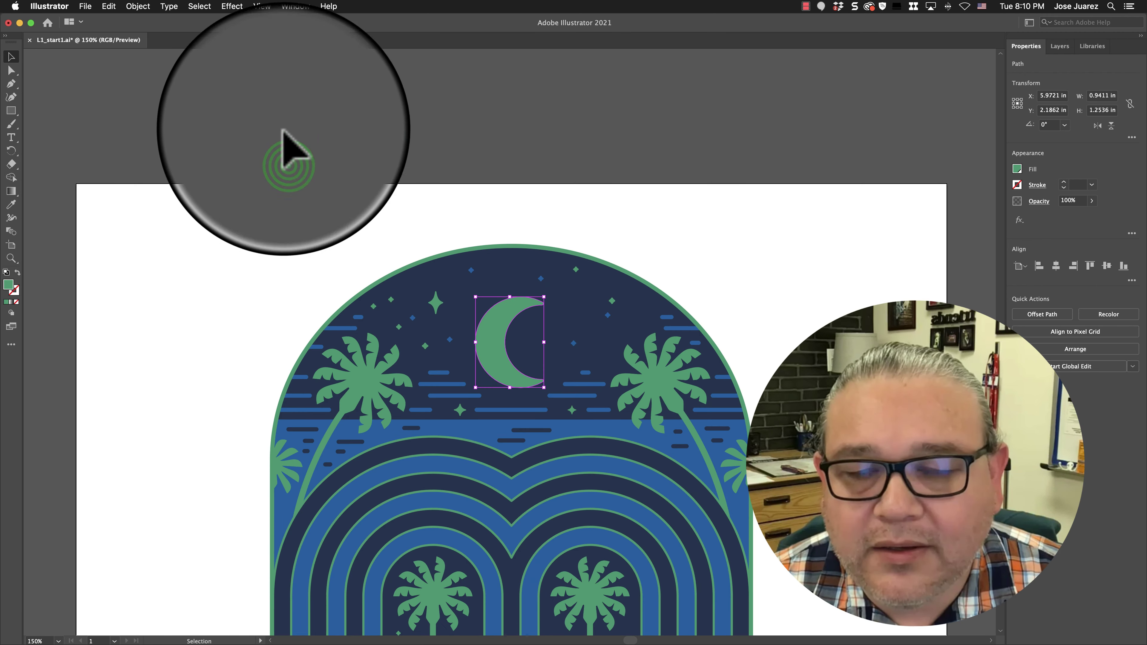
left_click(262, 6)
left_click(280, 148)
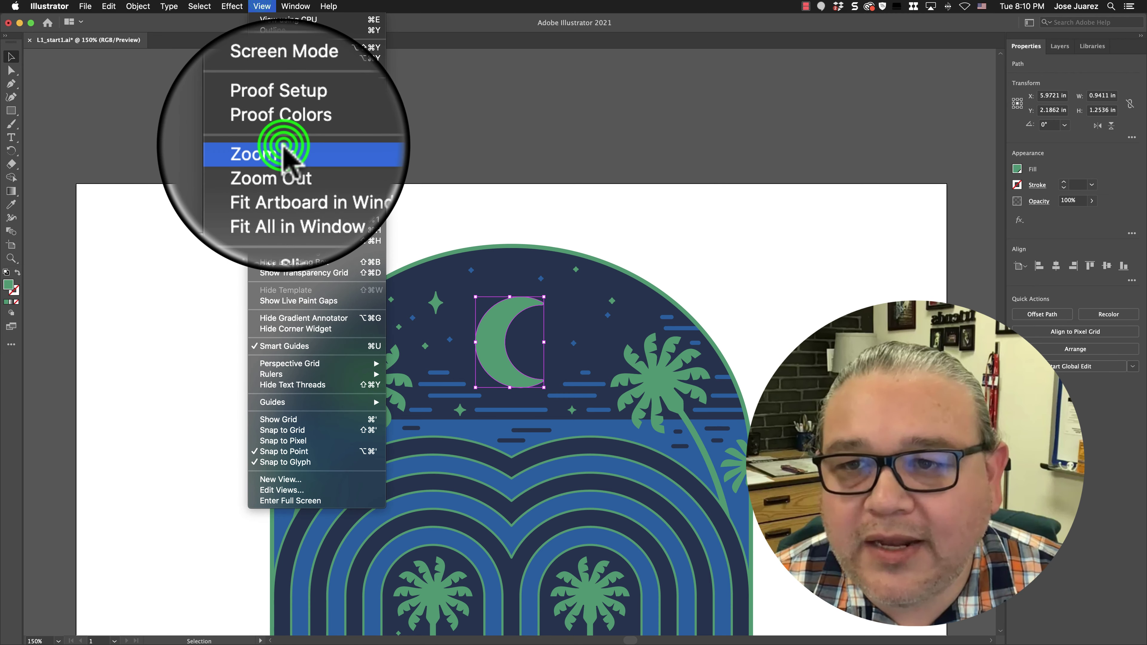
left_click_drag(464, 343, 553, 343)
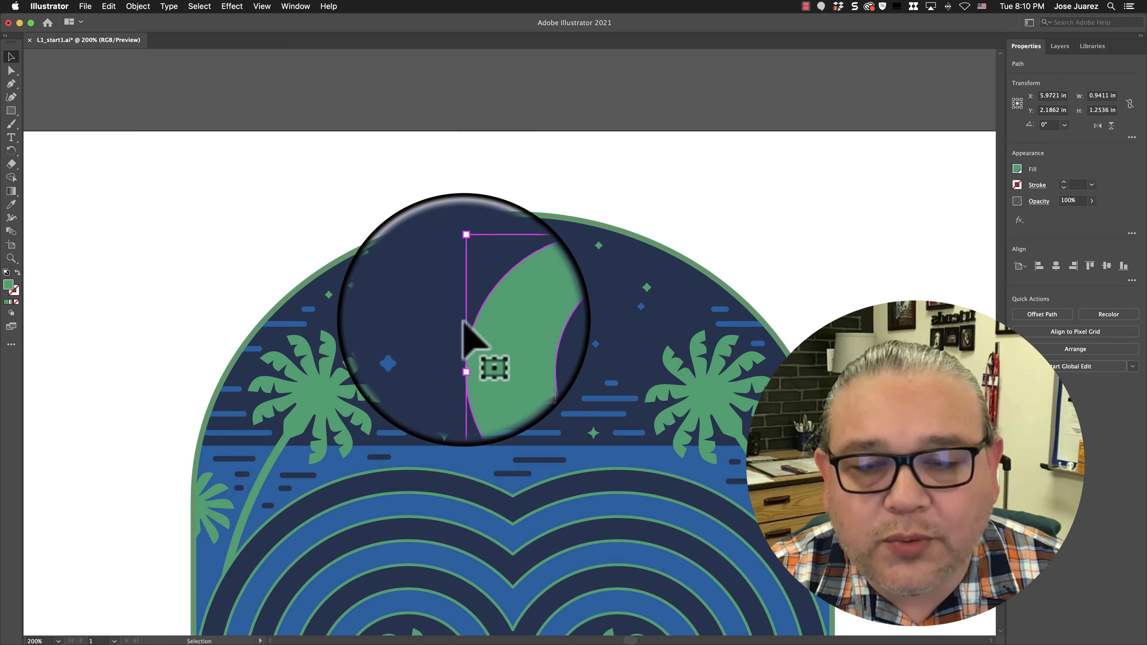
- Fit the artboard in the window and deselect the crescent moon
left_click(261, 6)
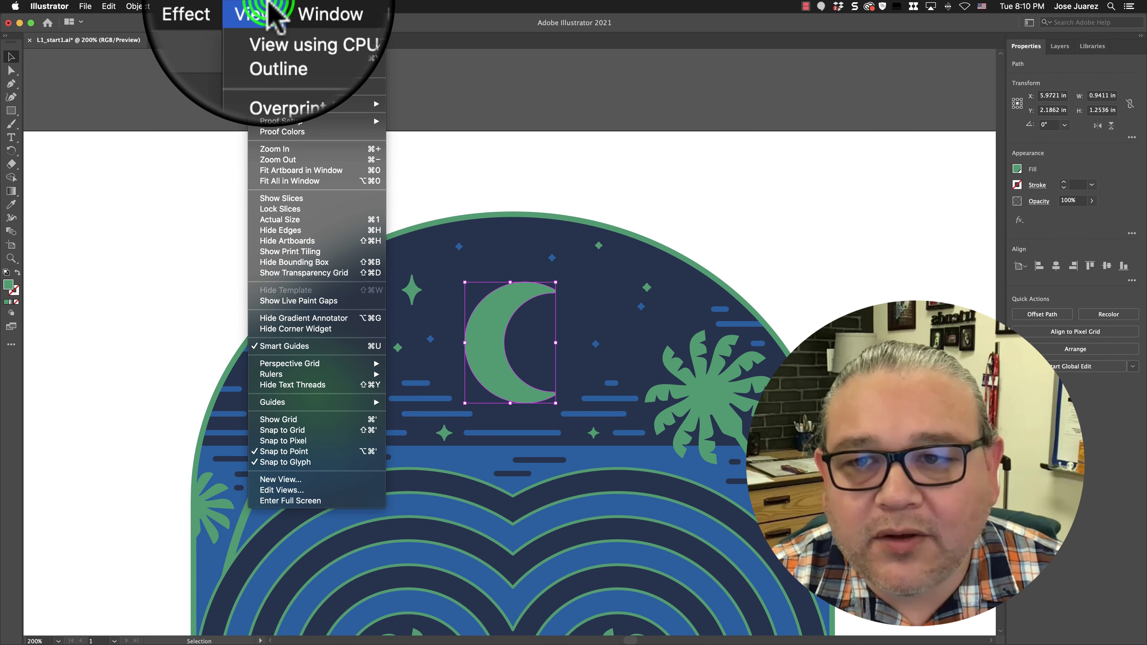
left_click(277, 170)
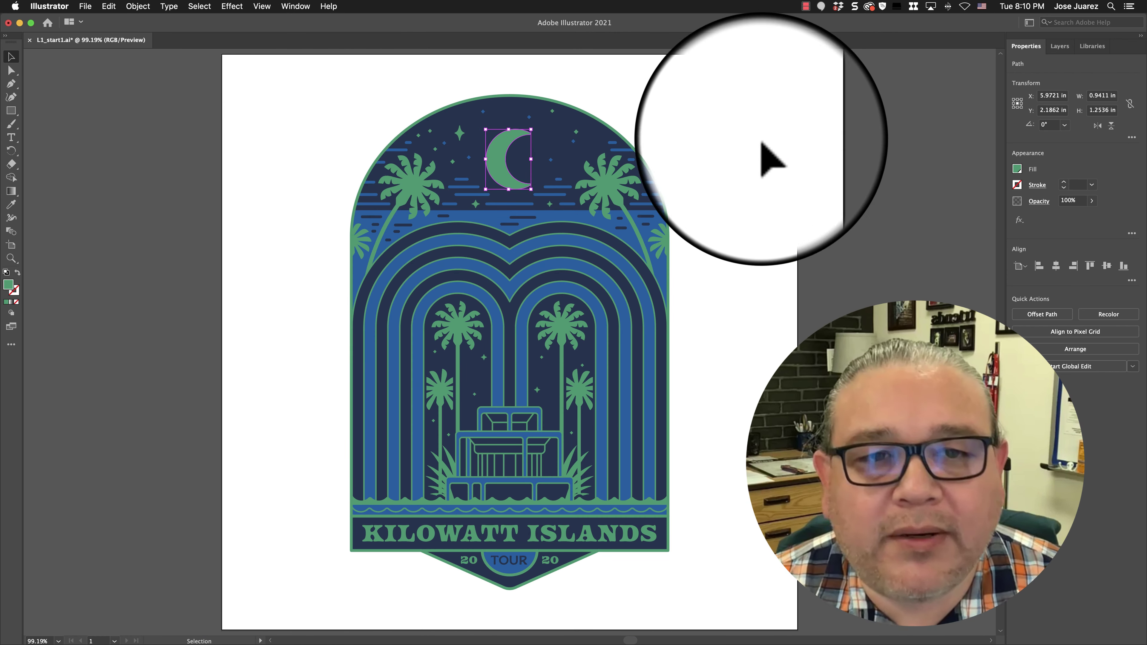
scroll(807, 141, "right", 1)
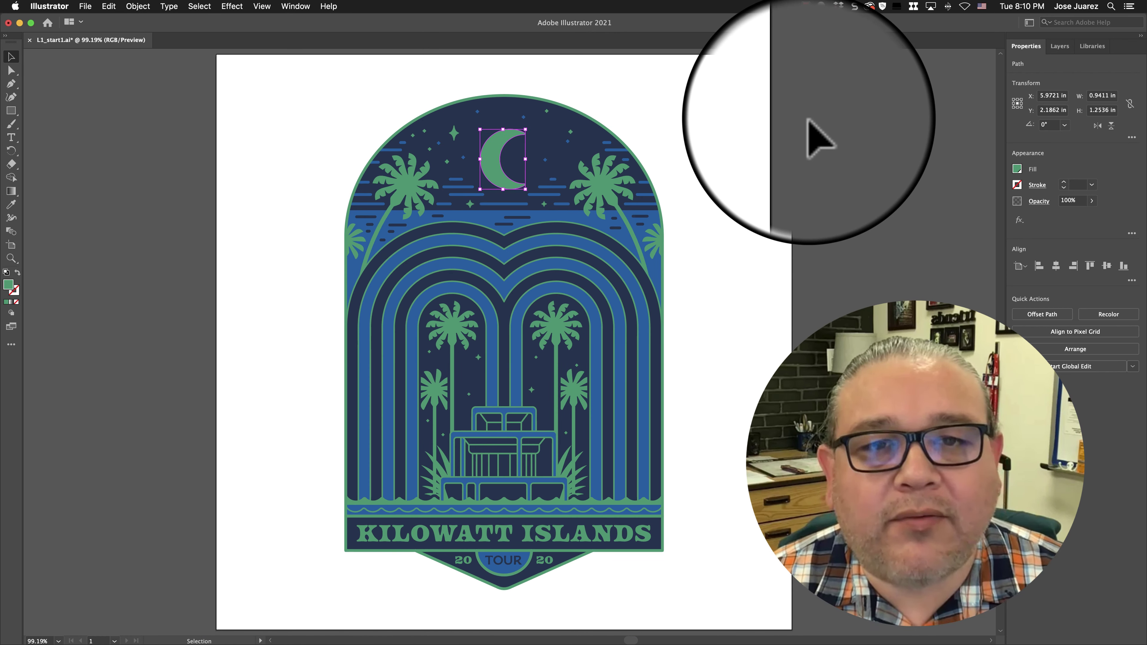
left_click(719, 115)
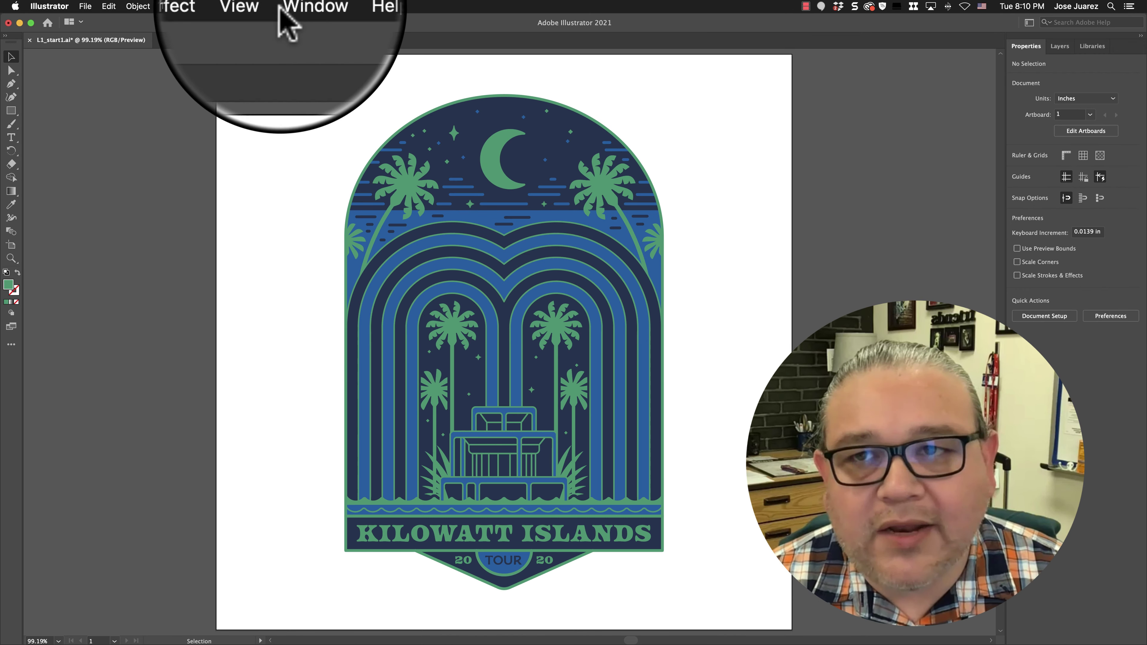
- Select the crescent moon and zoom in on it to 600%
left_click(497, 156)
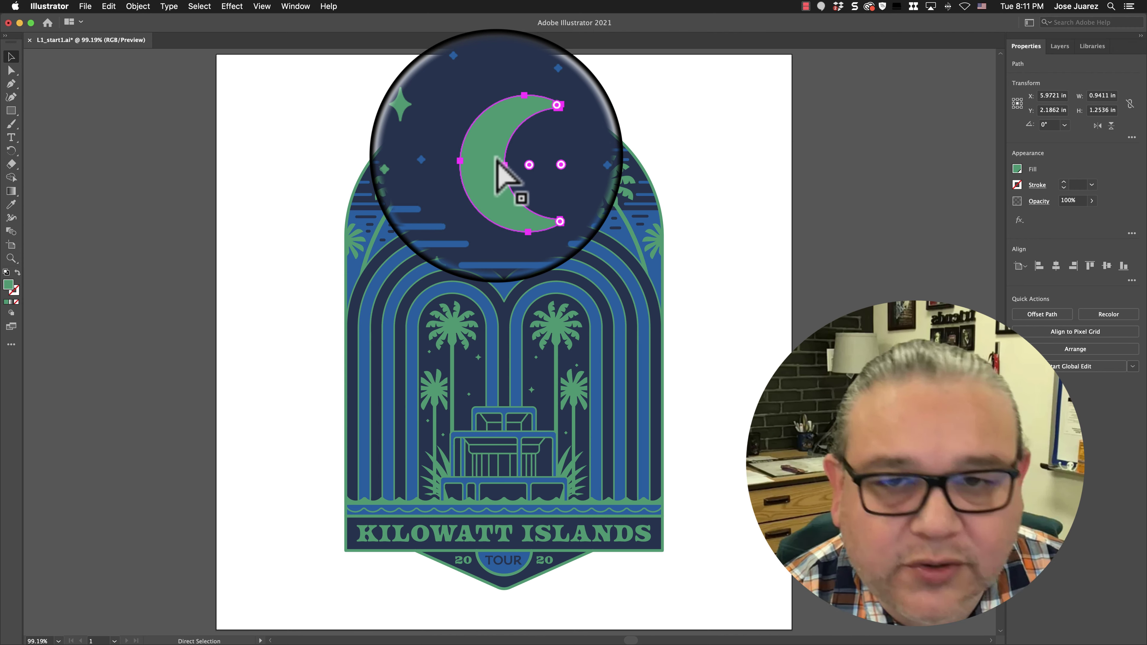
key("super+equal")
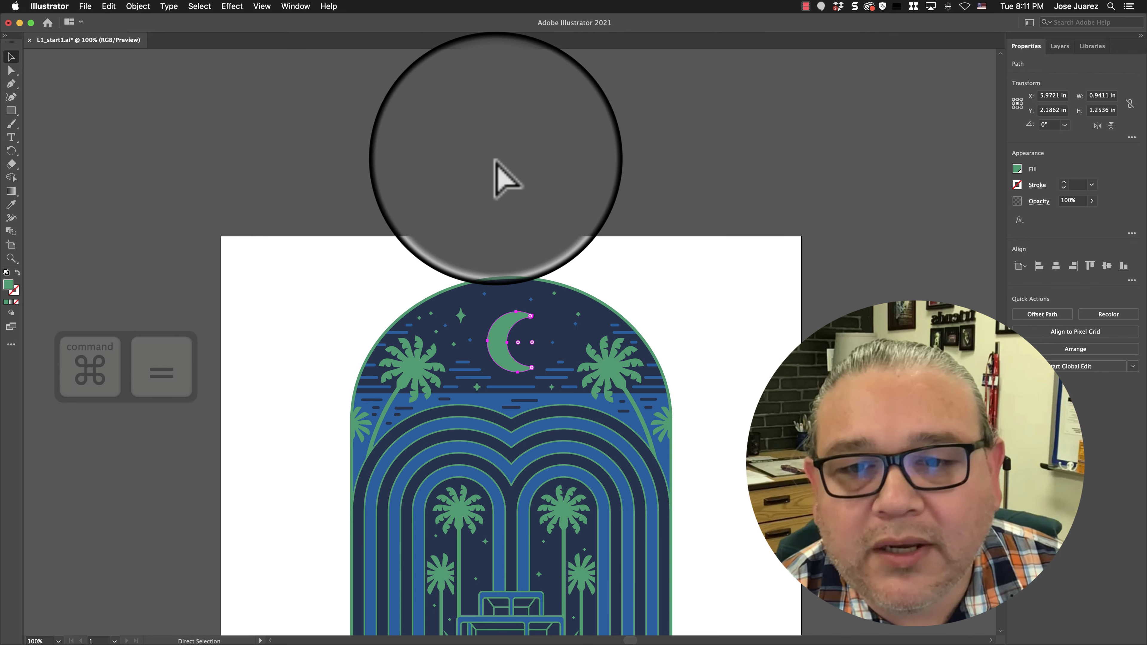
key("super+equal")
key("super+equal")
key("super+equal")
key("super+equal")
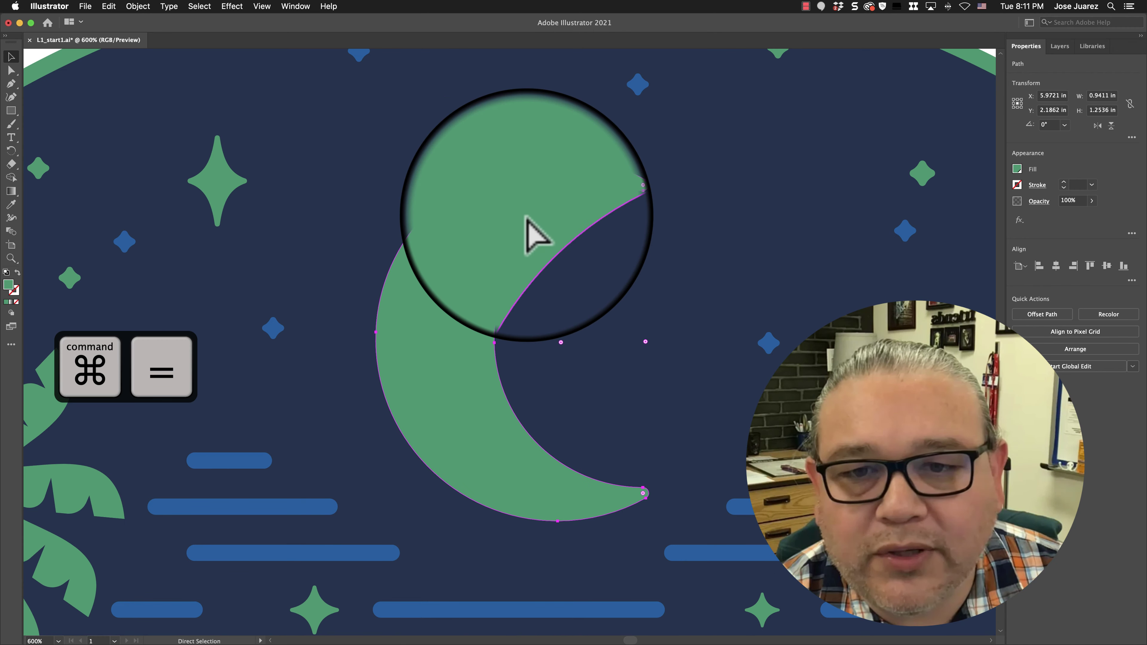
- Zoom out to 33.33% and fit the artboard in the window
key("super+minus")
key("super+minus")
key("super+minus")
key("super+minus")
key("super+minus")
key("super+minus")
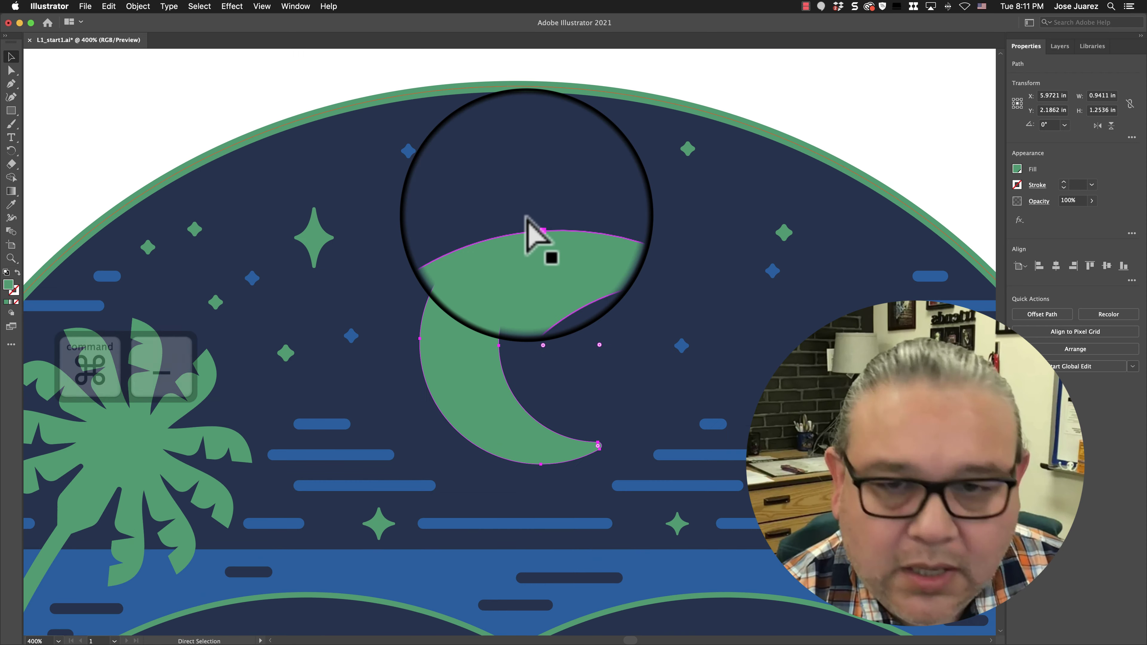
key("super+minus")
key("super+minus")
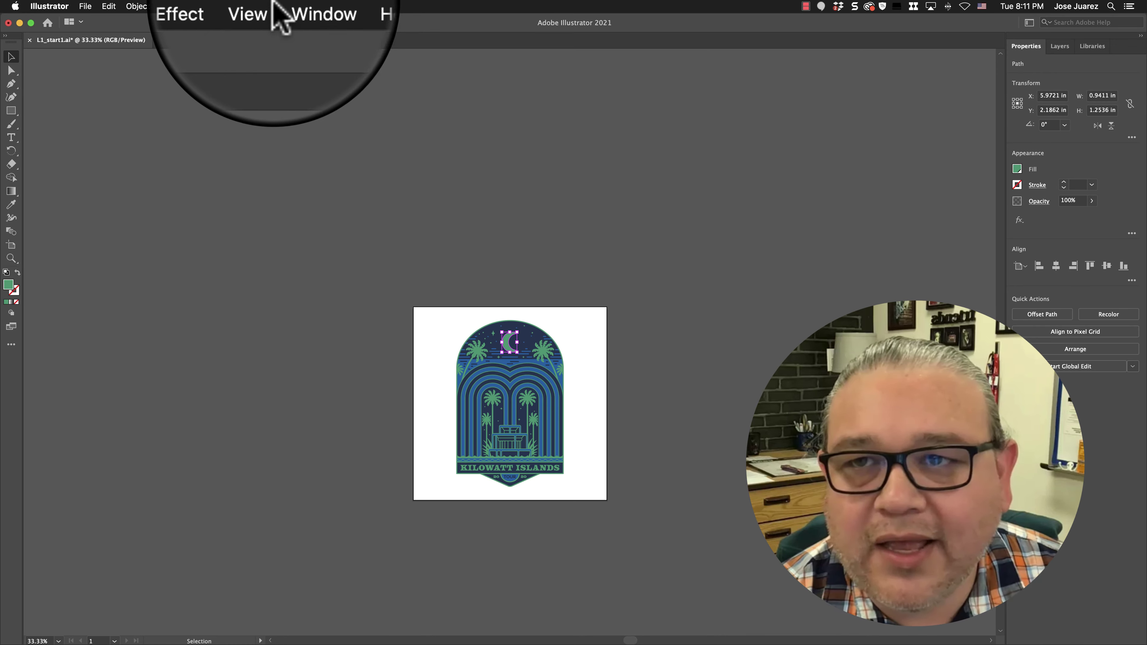
left_click(262, 6)
left_click(340, 173)
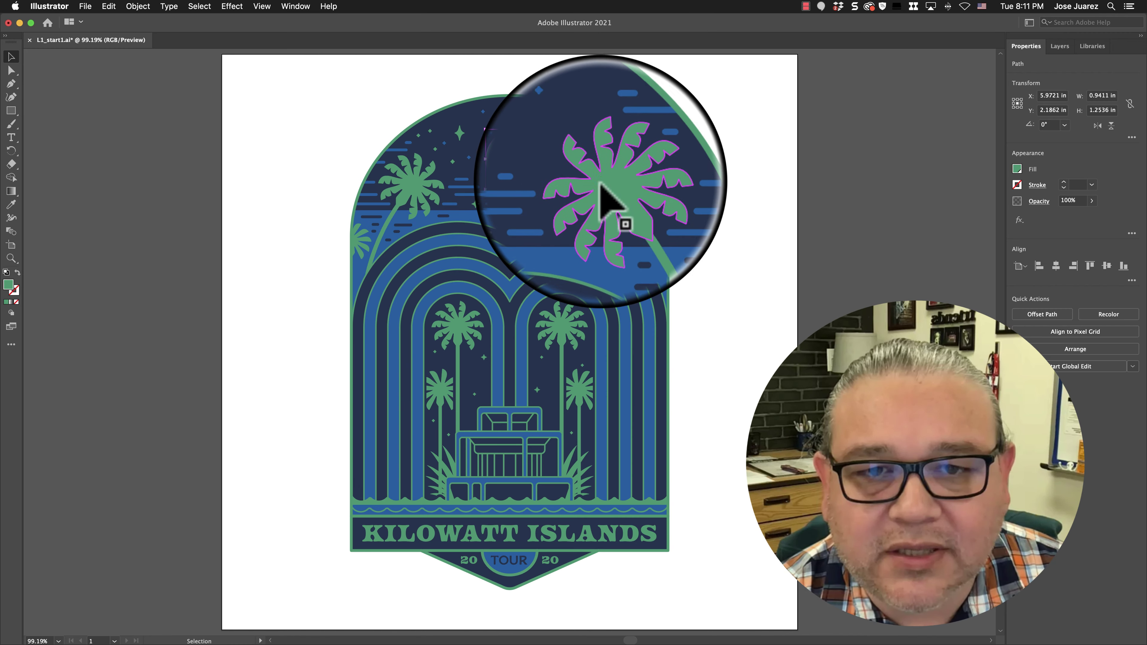
- Select the large palm treetop in the artwork's upper right and zoom in on it to 800%
left_click(601, 186)
key("super+equal")
key("super+equal")
key("super+equal")
key("super+equal")
key("super+equal")
key("super+equal")
key("super+equal")
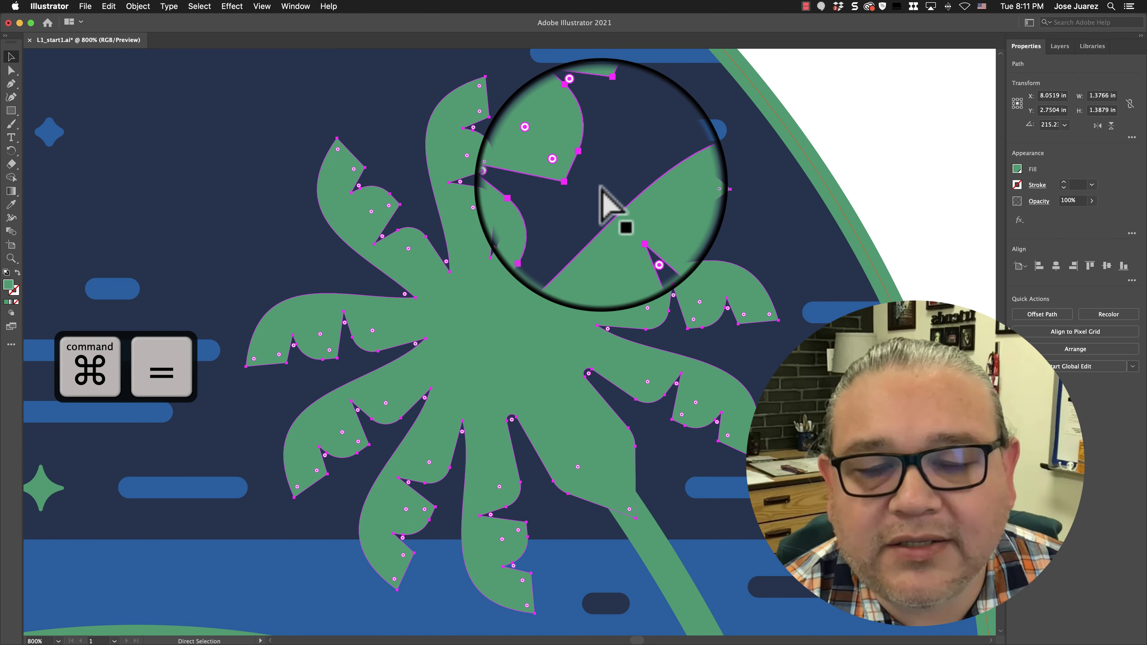
key("v")
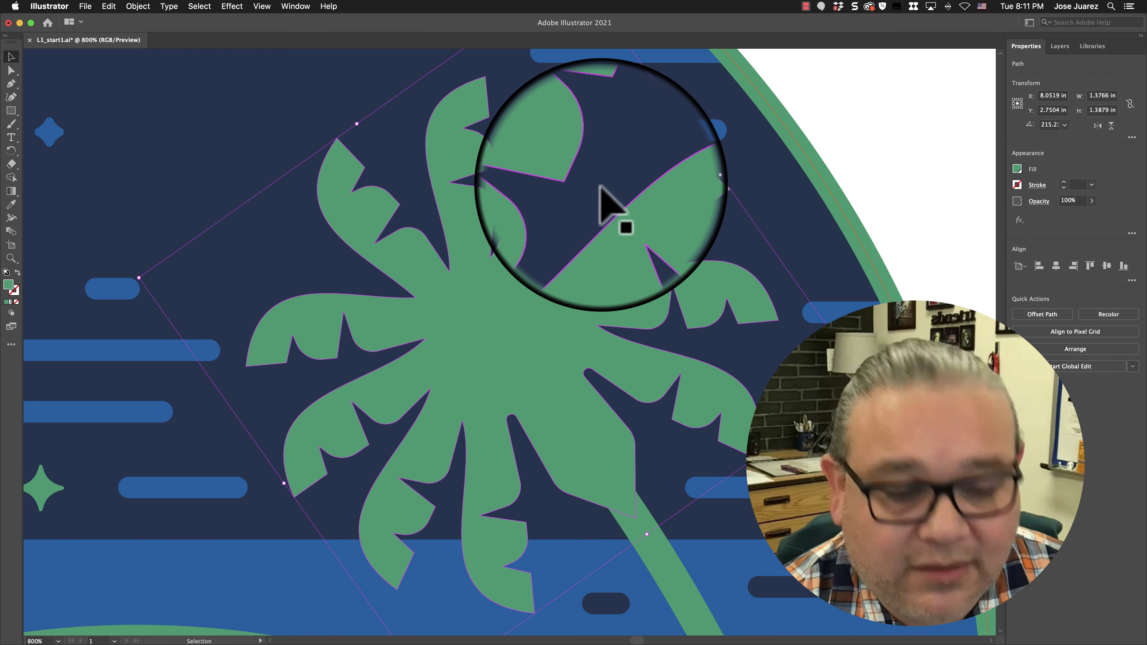
- Fit the artboard in the window and deselect the palm treetop
left_click(231, 5)
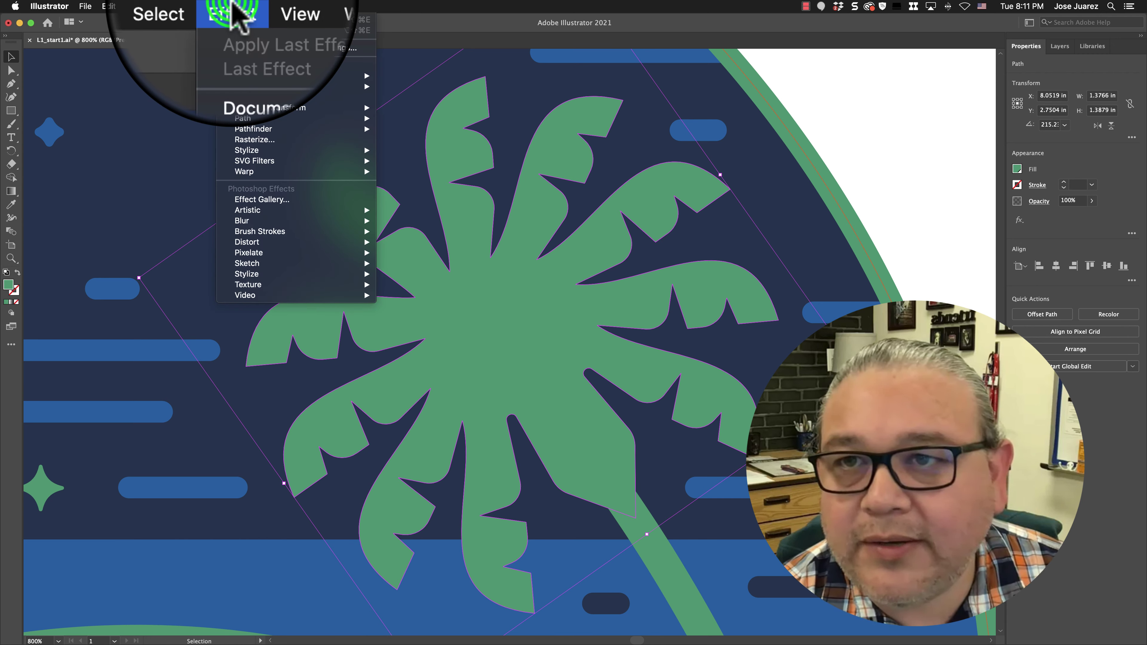
mouse_move(262, 6)
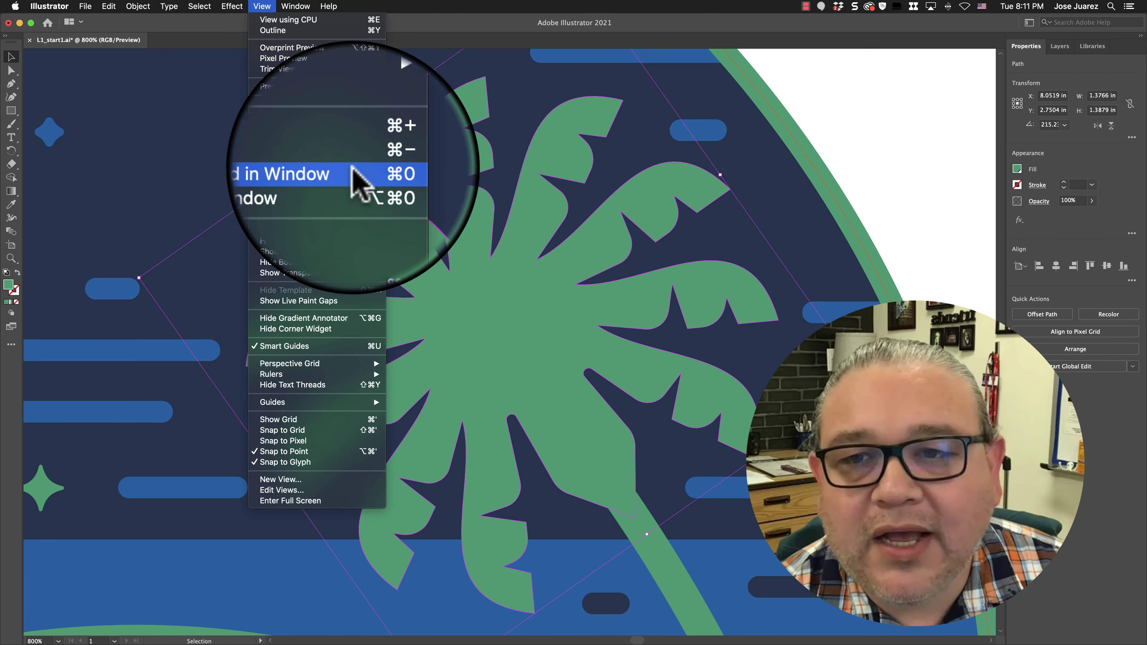
left_click(533, 289)
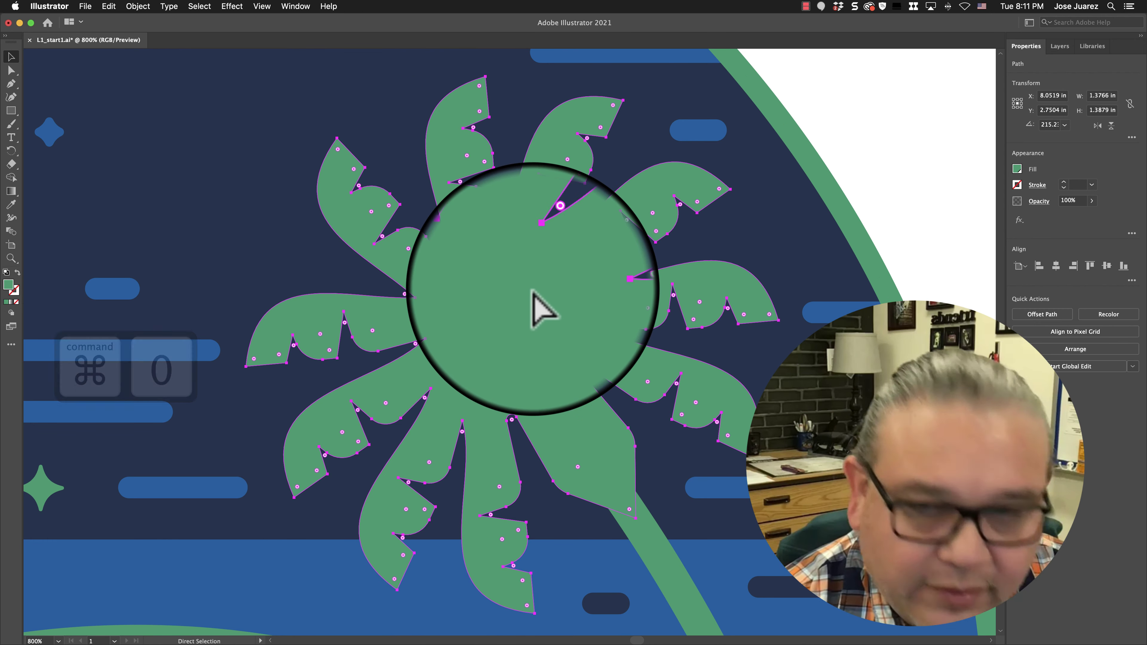
key("super+0")
left_click(823, 263)
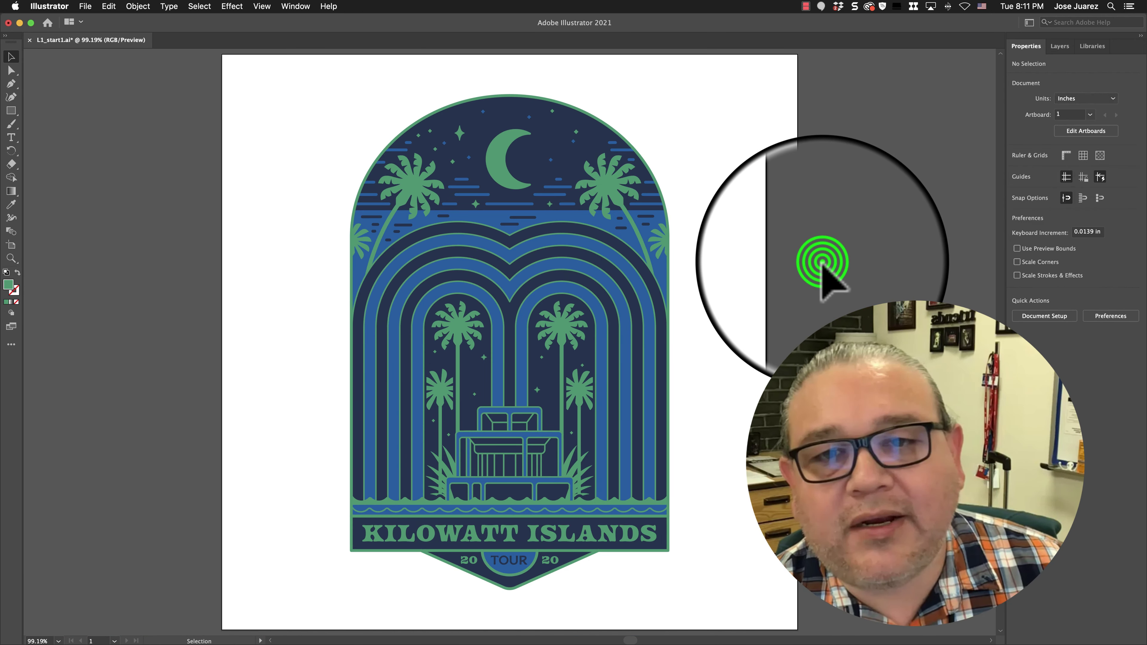
- Scroll until the artboard is out of view and fit it back in the window
scroll(341, 280, "left", 6)
scroll(341, 280, "down", 6)
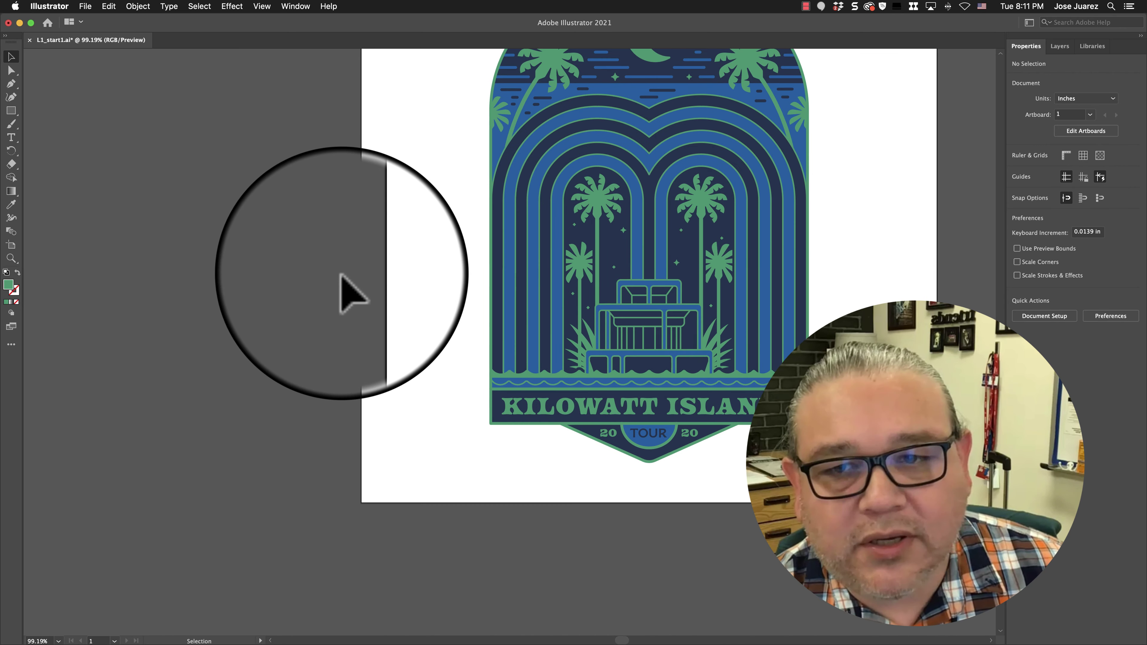
left_click(341, 271)
left_click_drag(1001, 348, 1003, 644)
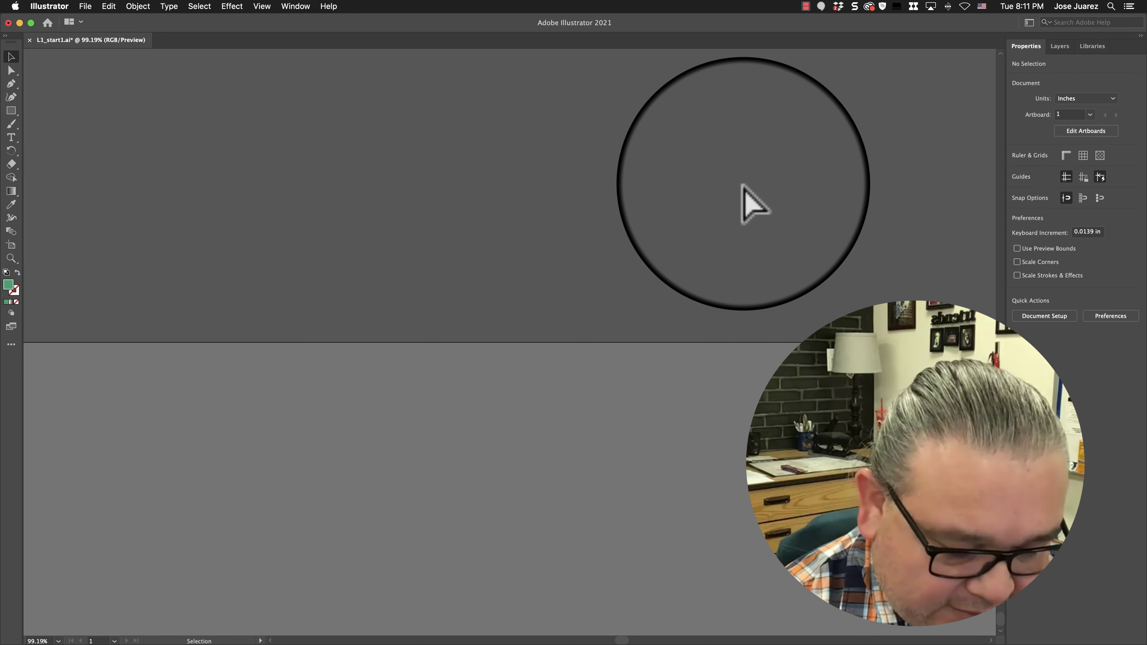
key("super+0")
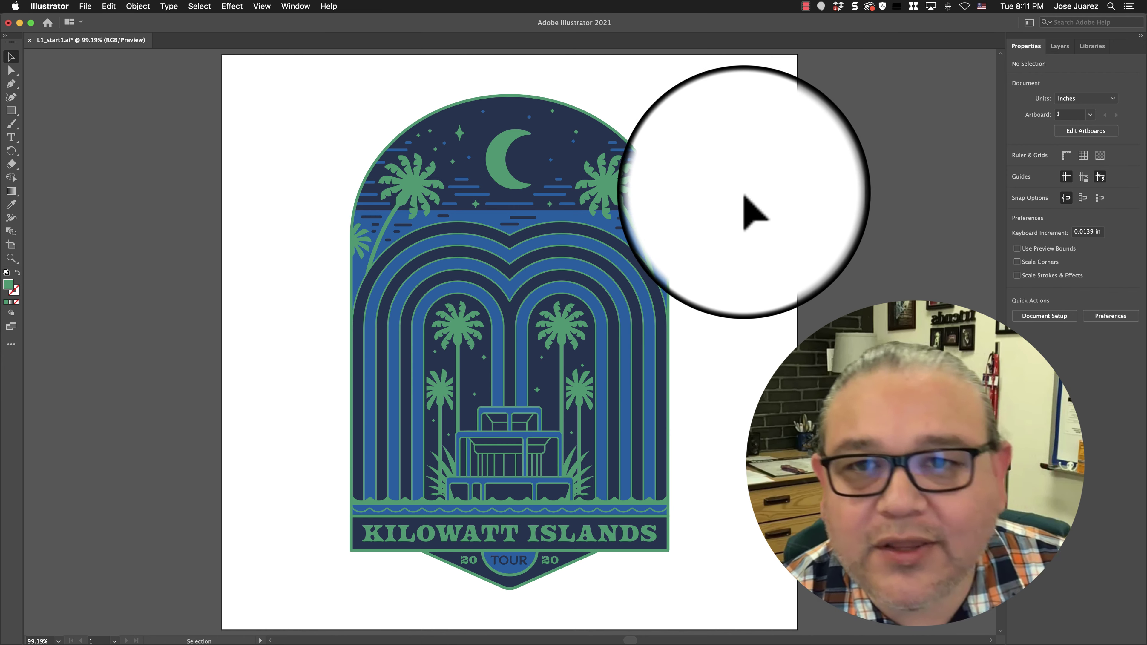
key("super+0")
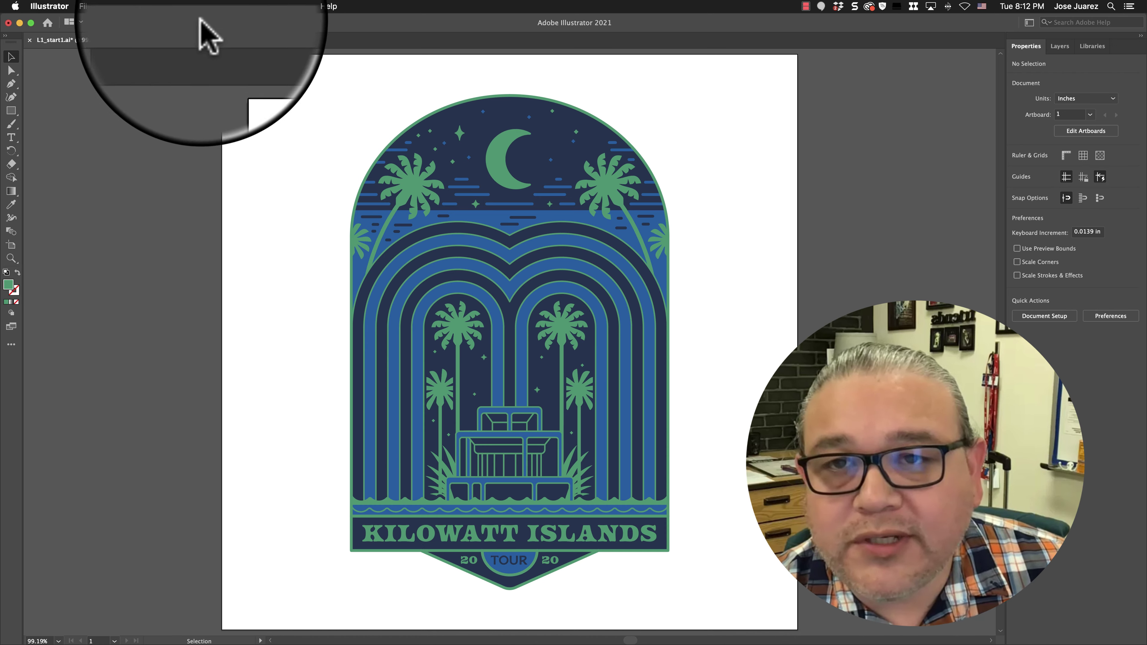
left_click(264, 5)
left_click(192, 106)
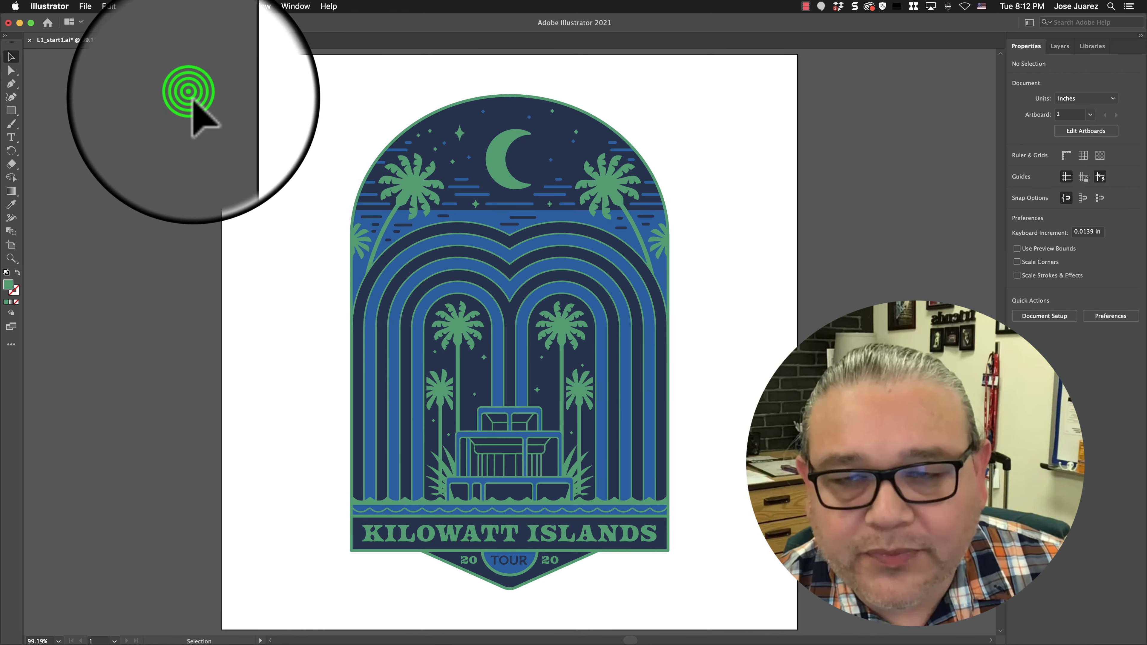
left_click(264, 6)
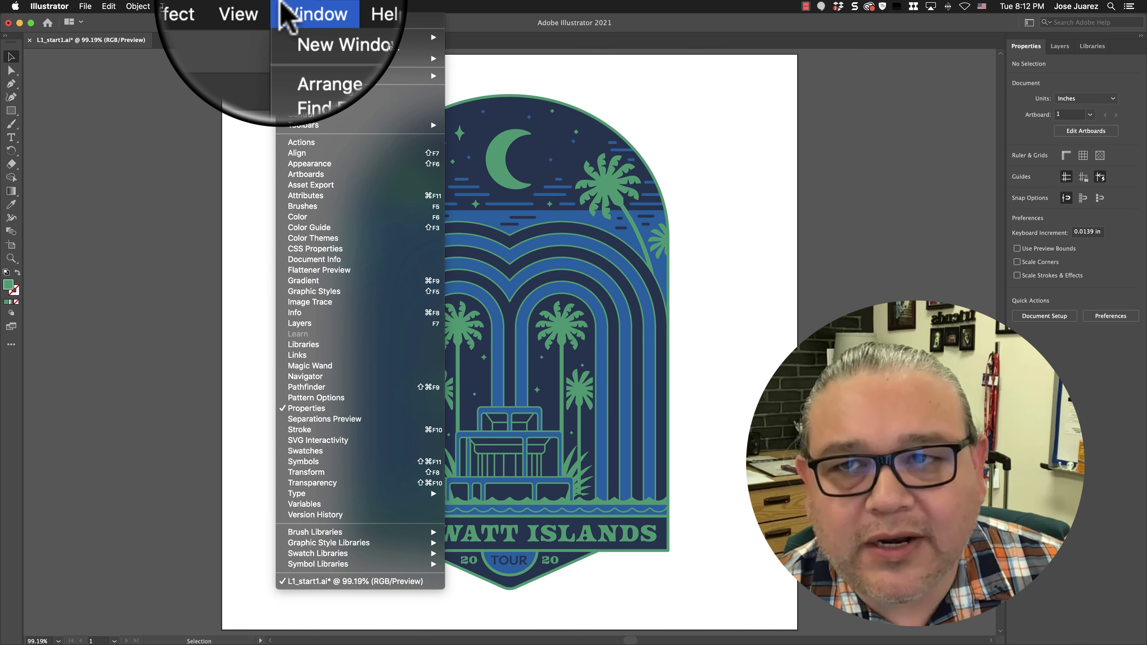
left_click(264, 6)
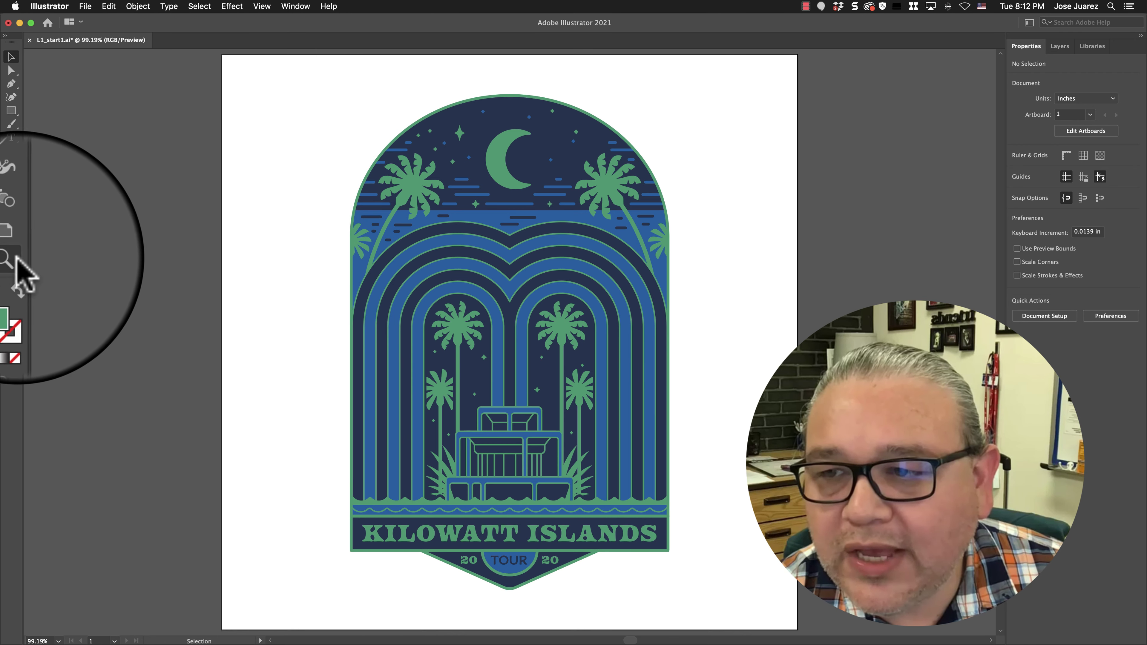
left_click(38, 266)
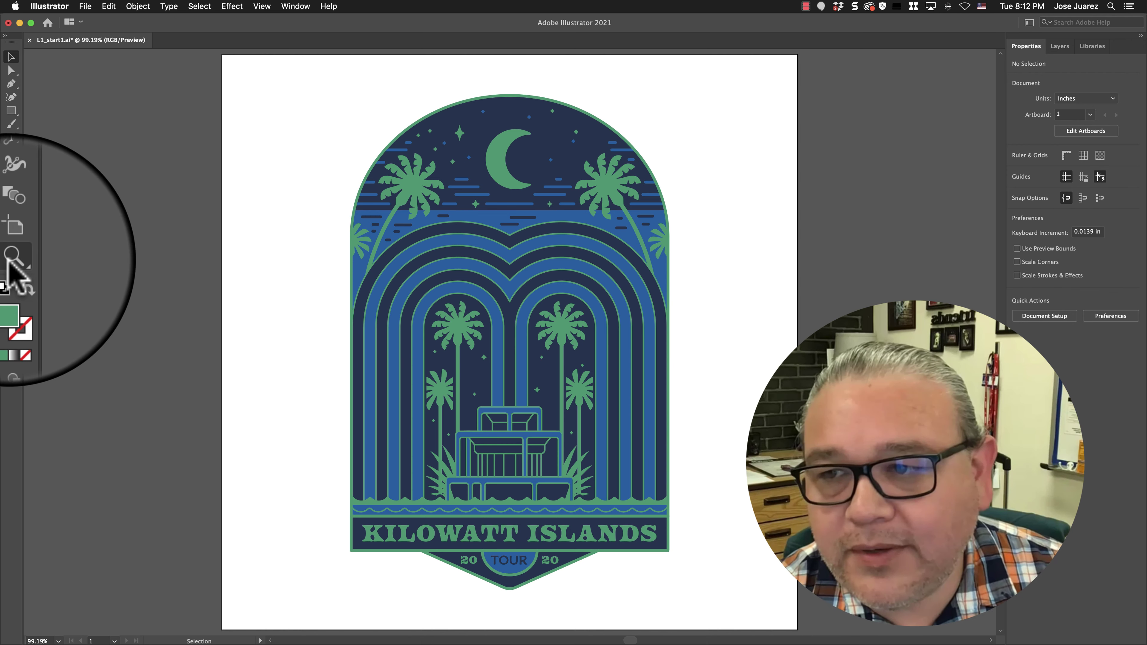
- Zoom in on the crescent moon to 400% with the Zoom tool
left_click(12, 260)
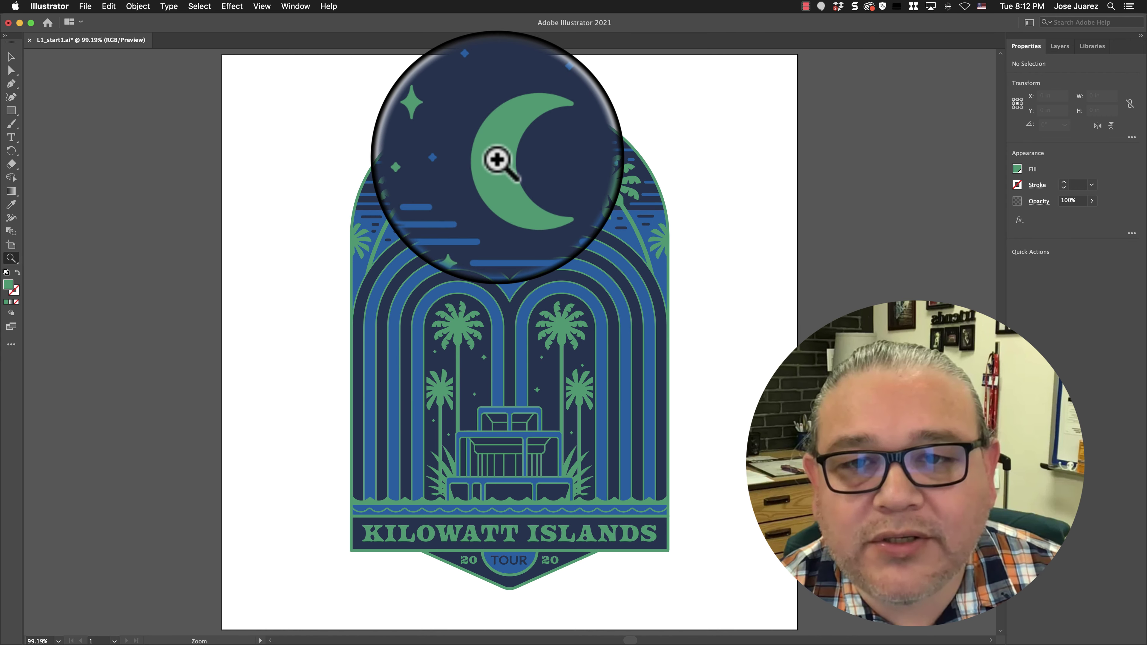
left_click(498, 160)
left_click(501, 339)
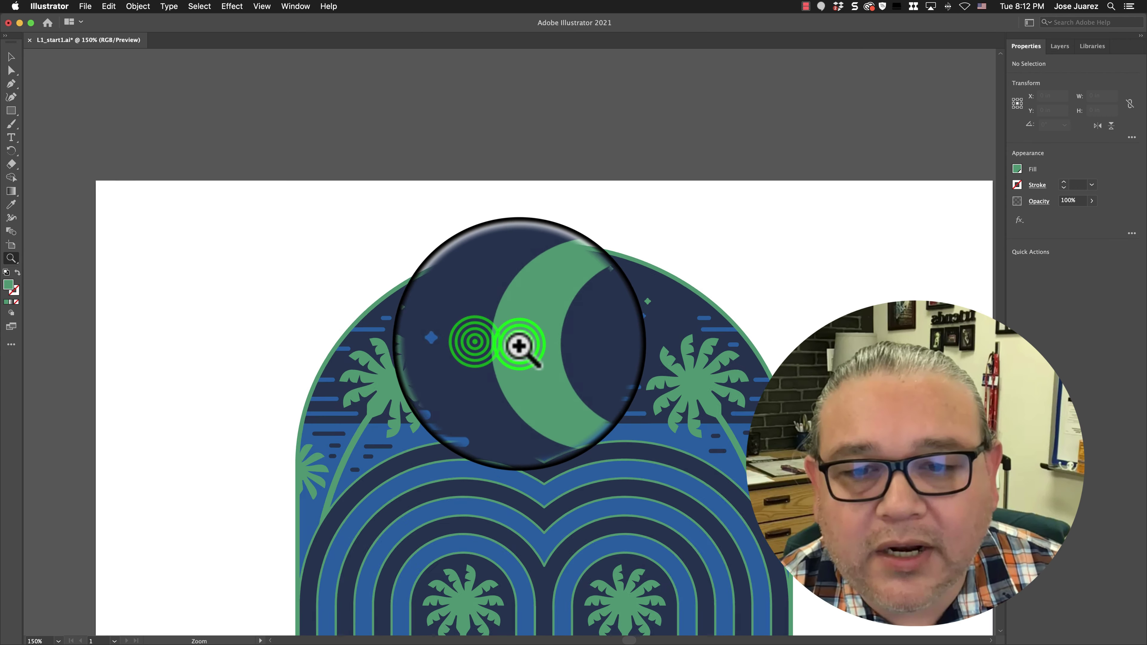
left_click(520, 344)
left_click(522, 342)
left_click(515, 345)
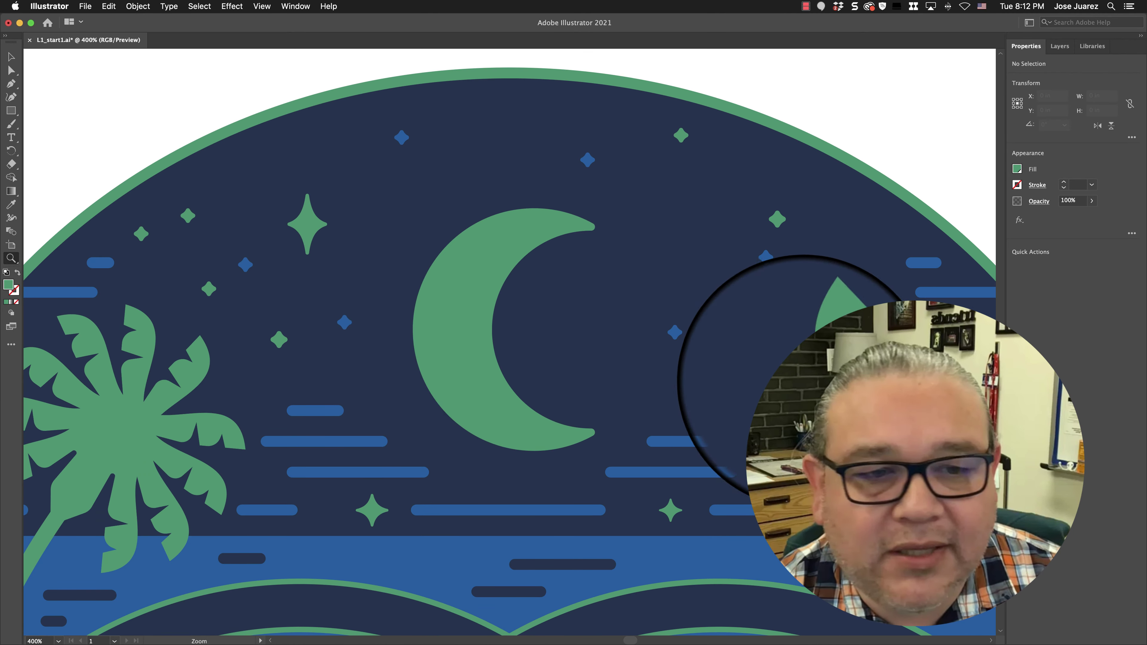
- Zoom in on the artwork's upper-right palm treetop to 1600% with the Zoom tool and fit the artboard in the window
left_click(518, 427, "alt")
left_click(94, 506)
left_click(513, 372)
left_click(512, 372)
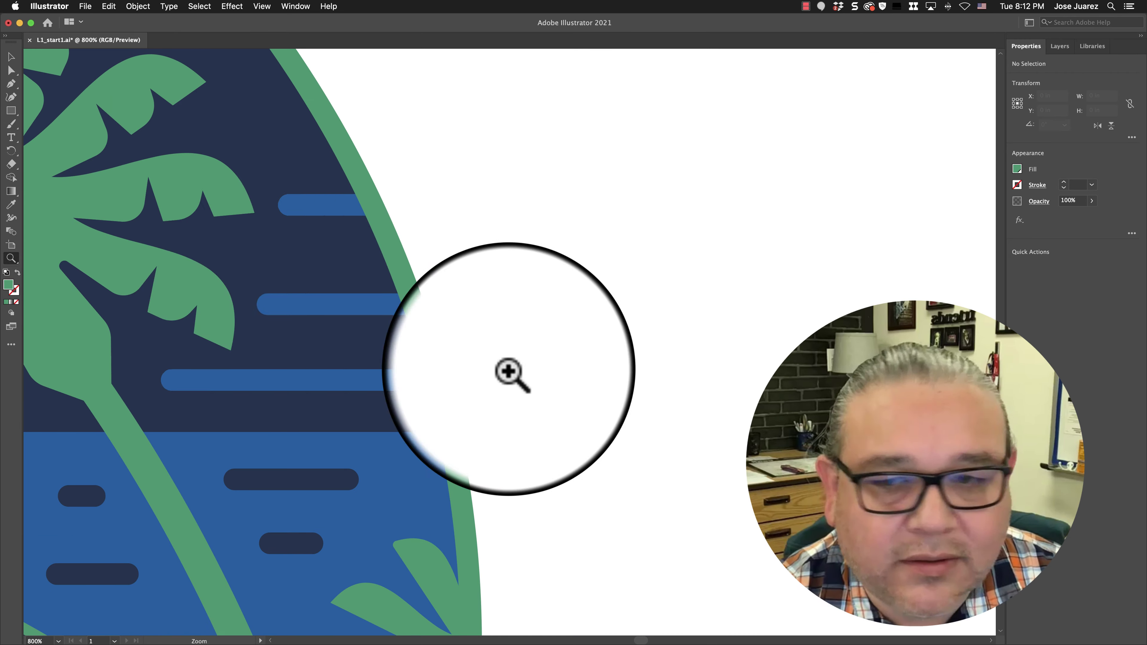
left_click(66, 230)
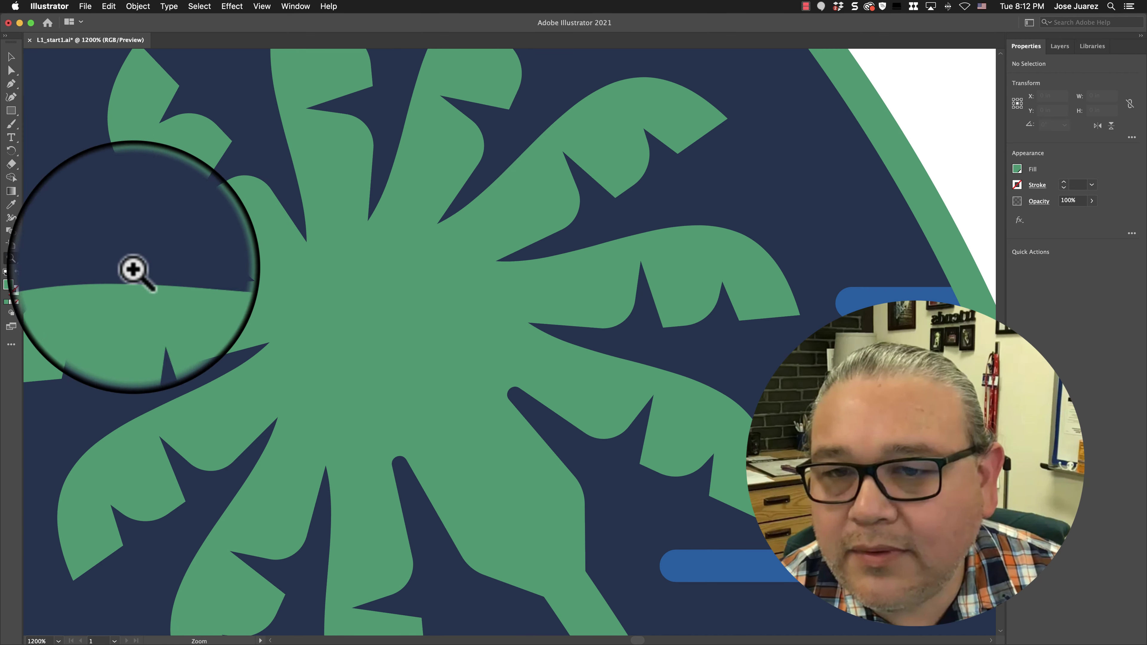
left_click(371, 321)
left_click(371, 322)
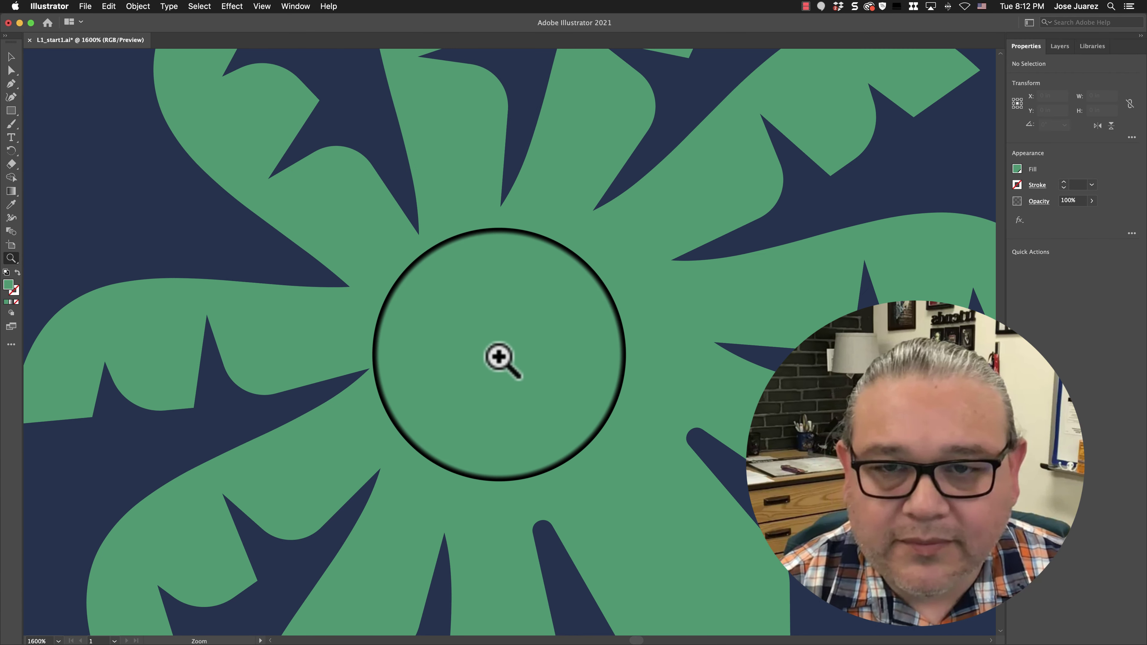
key("super+0")
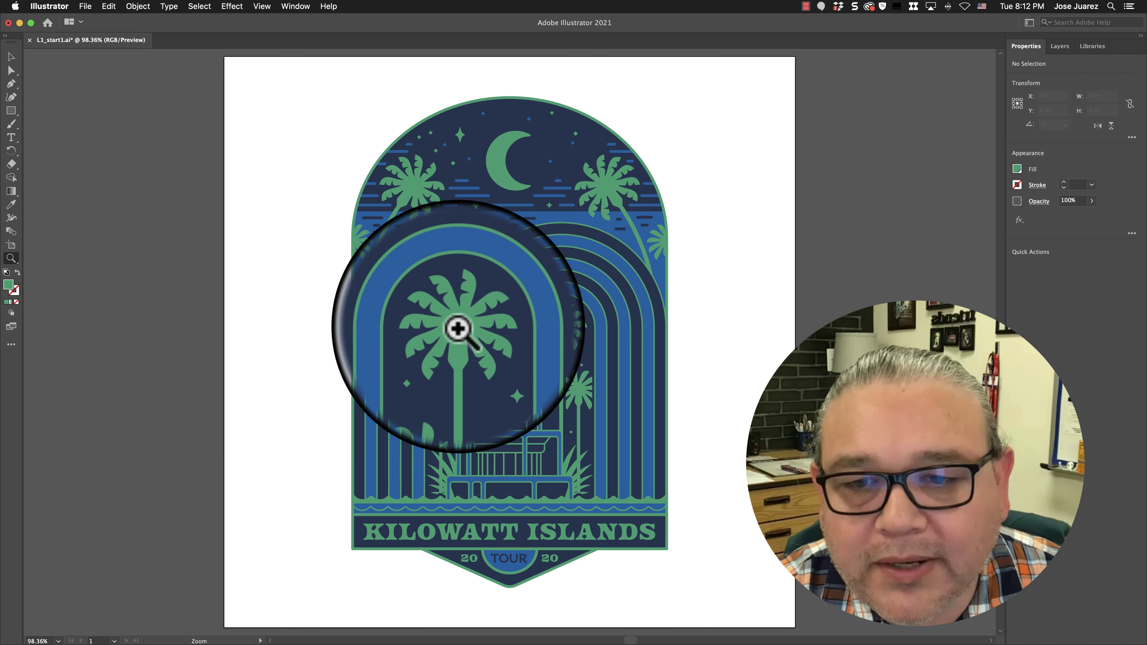
- Zoom in on the left inner palm treetop to 800% with the Zoom tool and fit the artboard in the window
left_click(449, 328)
left_click(489, 330)
left_click(519, 351)
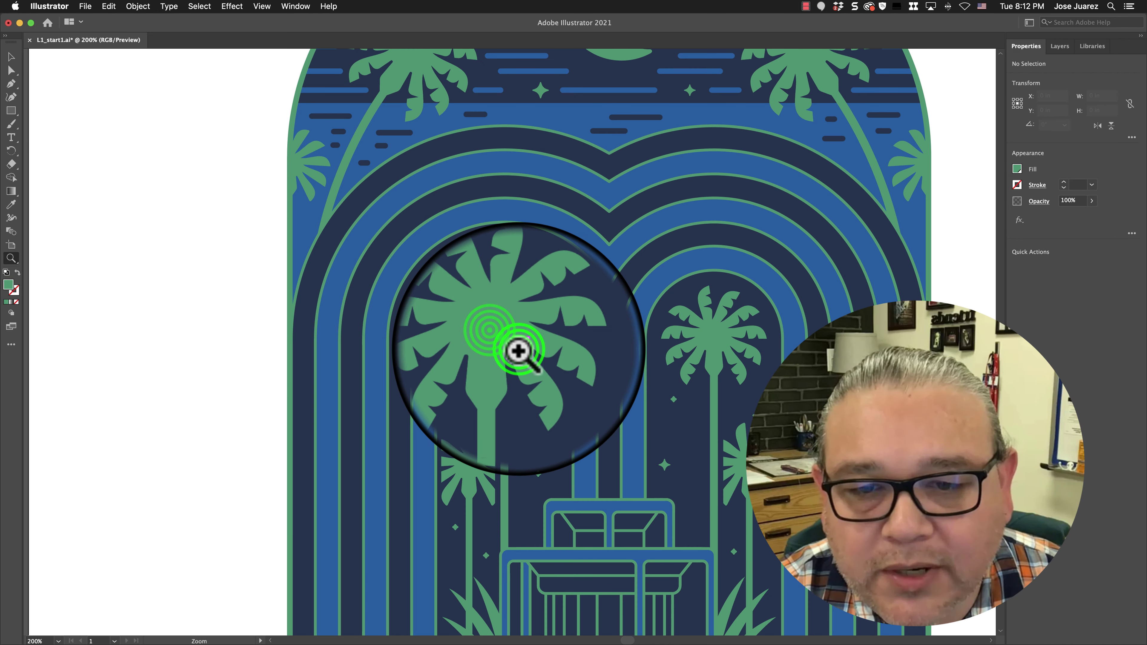
left_click(506, 342)
left_click(507, 343)
left_click(507, 342)
left_click(507, 342)
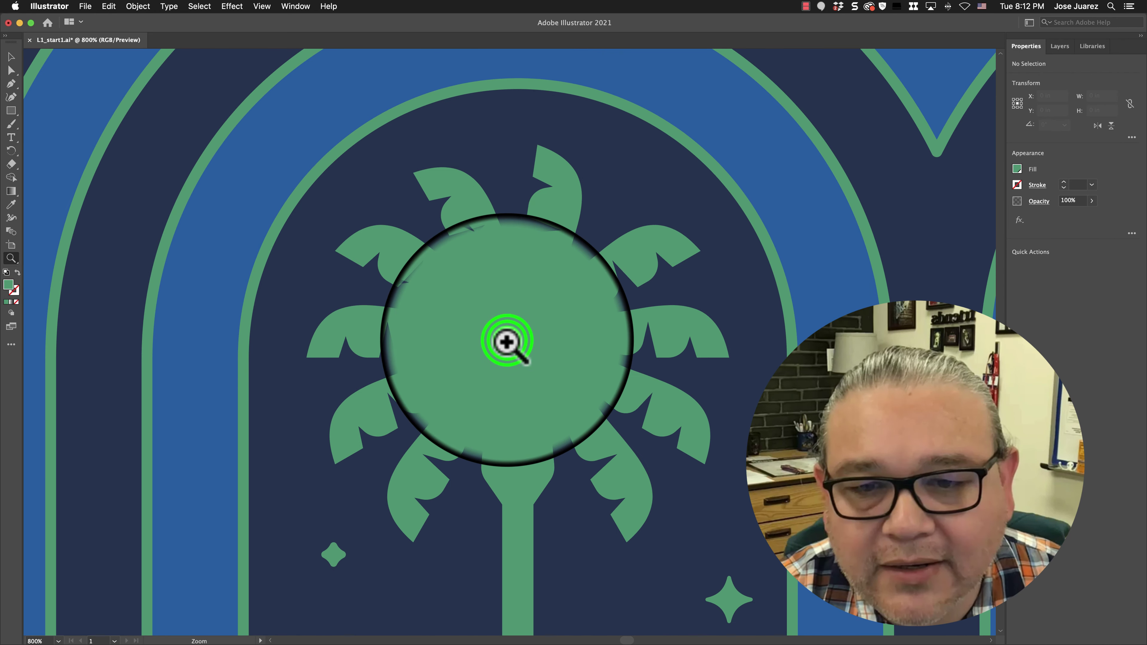
key("super+0")
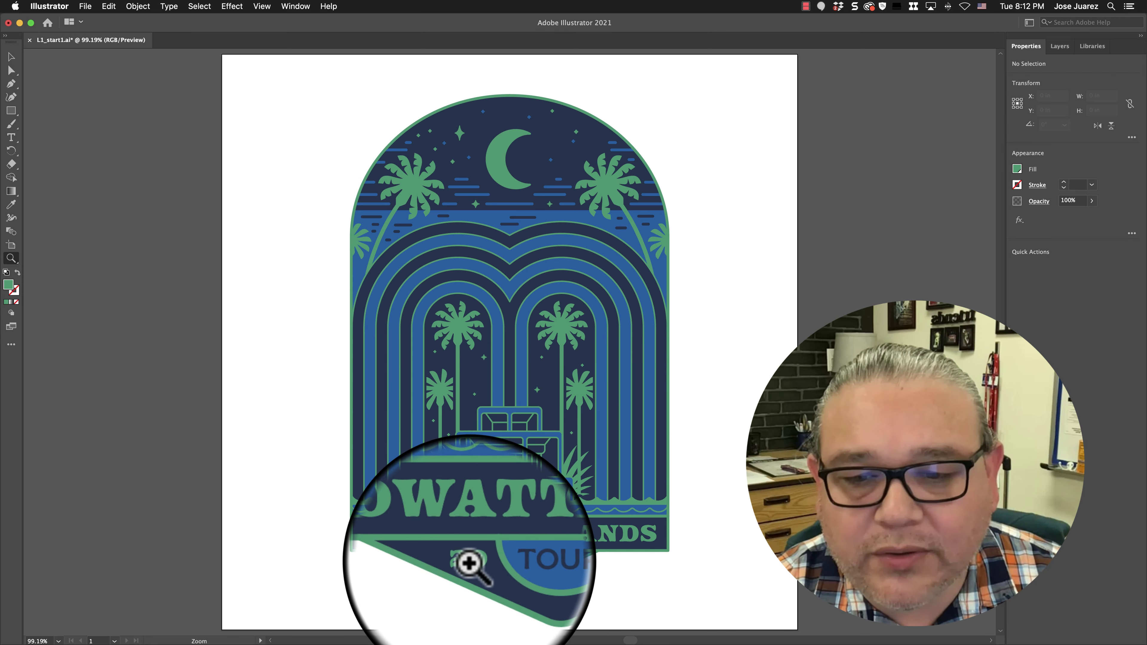
- Zoom in on the left inner palm treetop to 600% with the Zoom tool
left_click(457, 329)
left_click(456, 329)
left_click(456, 329)
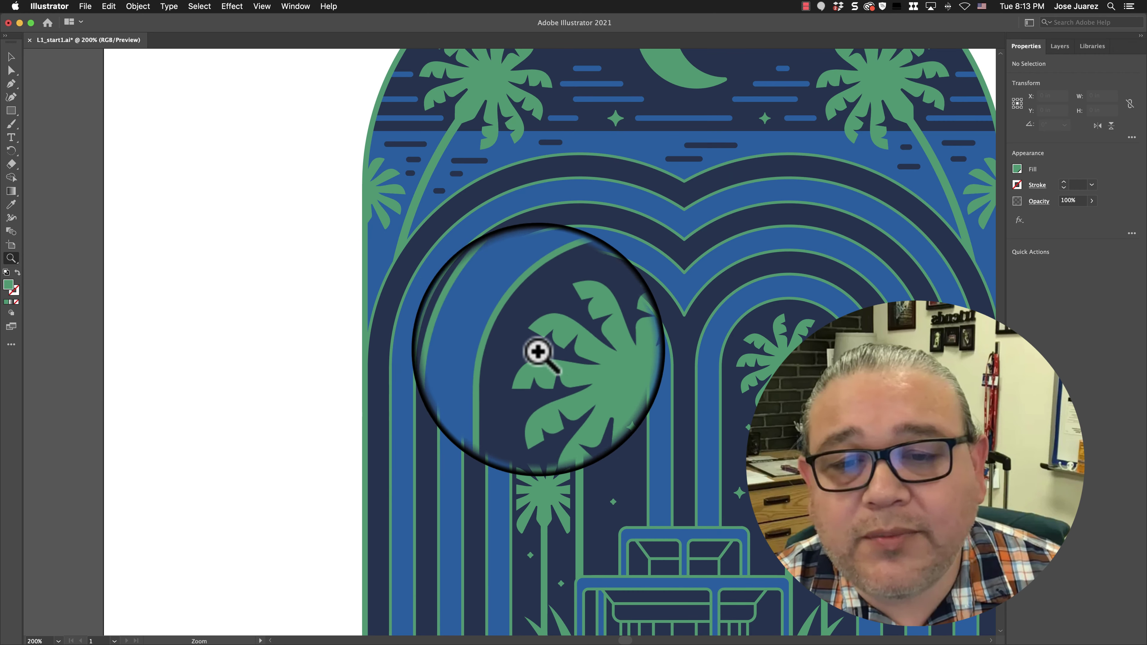
left_click(570, 363)
left_click(570, 363)
left_click(571, 363)
left_click(415, 316)
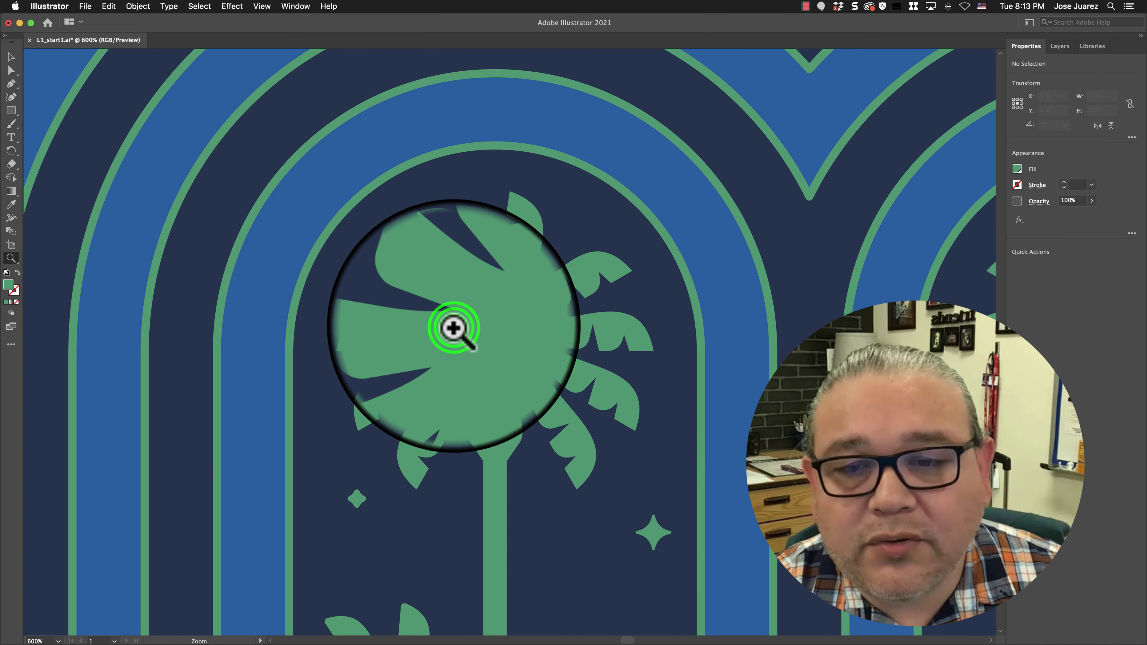
- Zoom out from the left inner palm treetop to 66.67% with the Zoom tool
left_click(494, 336, "alt")
left_click(477, 330, "alt")
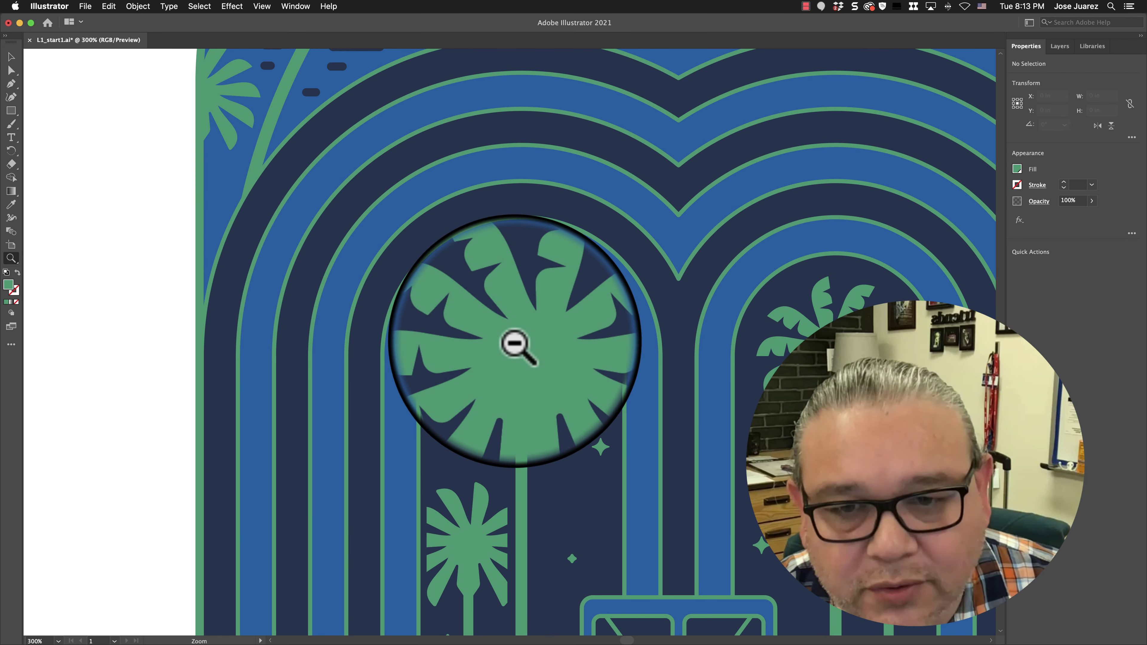
left_click(516, 346, "alt")
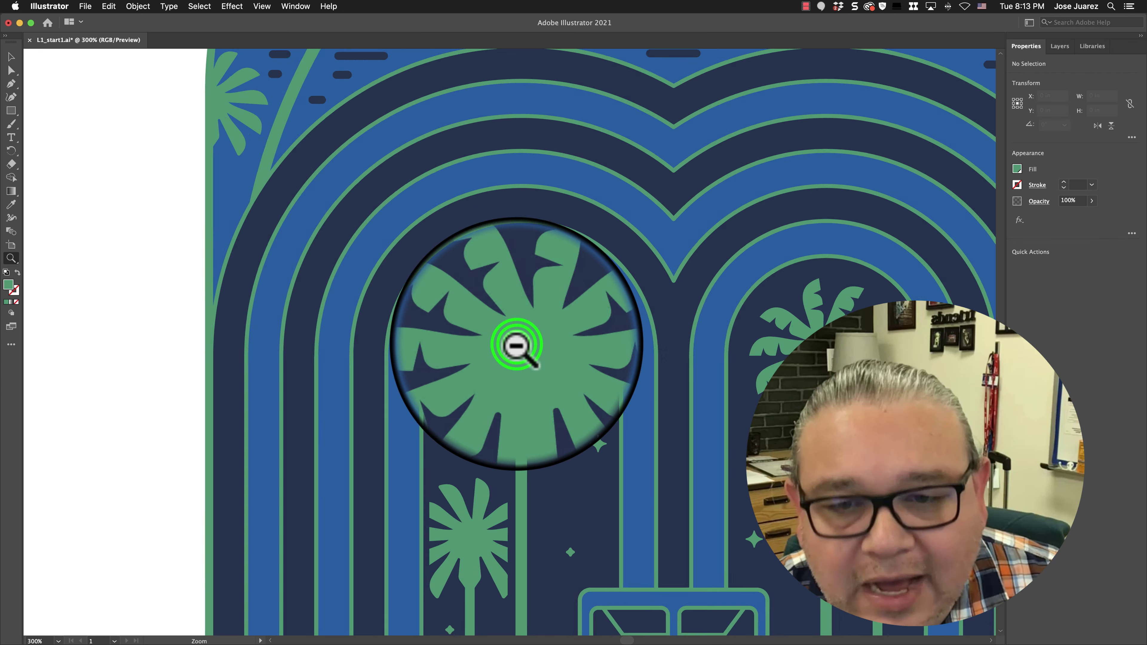
left_click(516, 346, "alt")
left_click(517, 346, "alt")
left_click(516, 345, "alt")
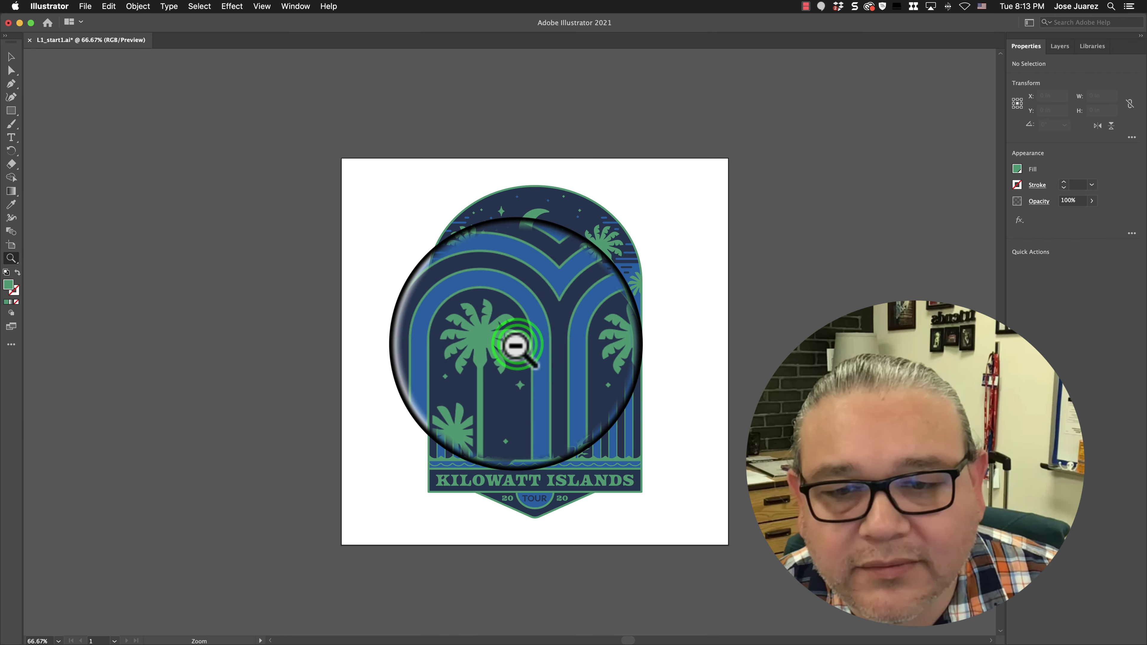
- Zoom in on the center of the left inner palm treetop to 3200% with the Zoom tool
left_click(504, 344)
left_click(503, 344)
left_click(505, 345)
left_click(505, 345)
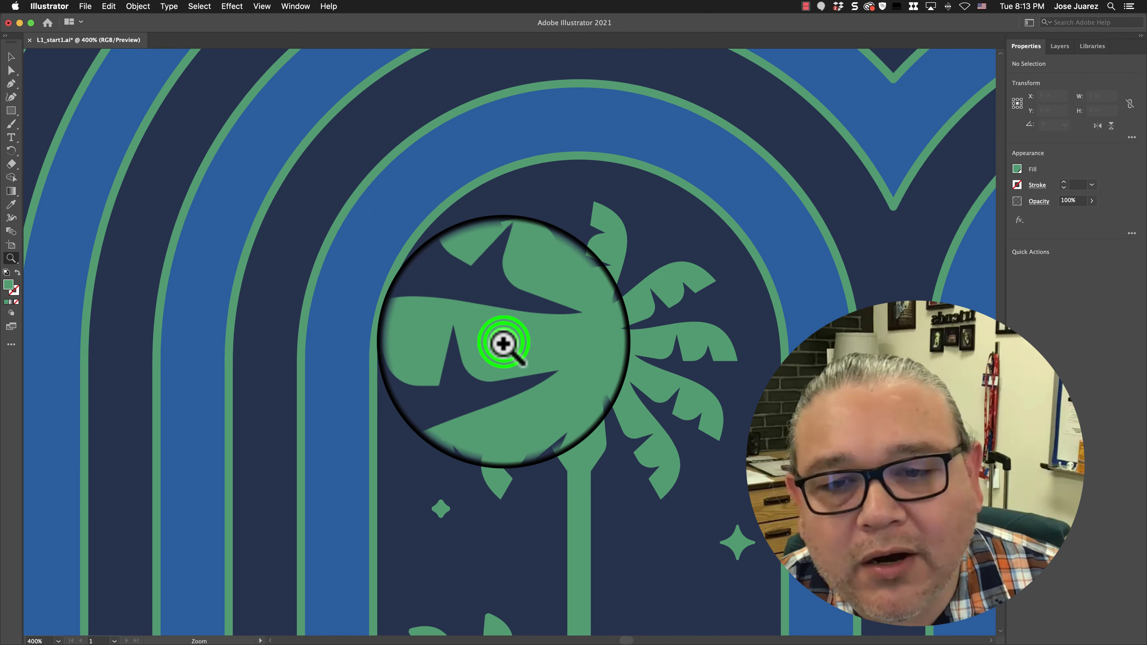
left_click(505, 345)
left_click(505, 346)
left_click(591, 344)
left_click(615, 351)
left_click(613, 353)
left_click(613, 353)
left_click(613, 354)
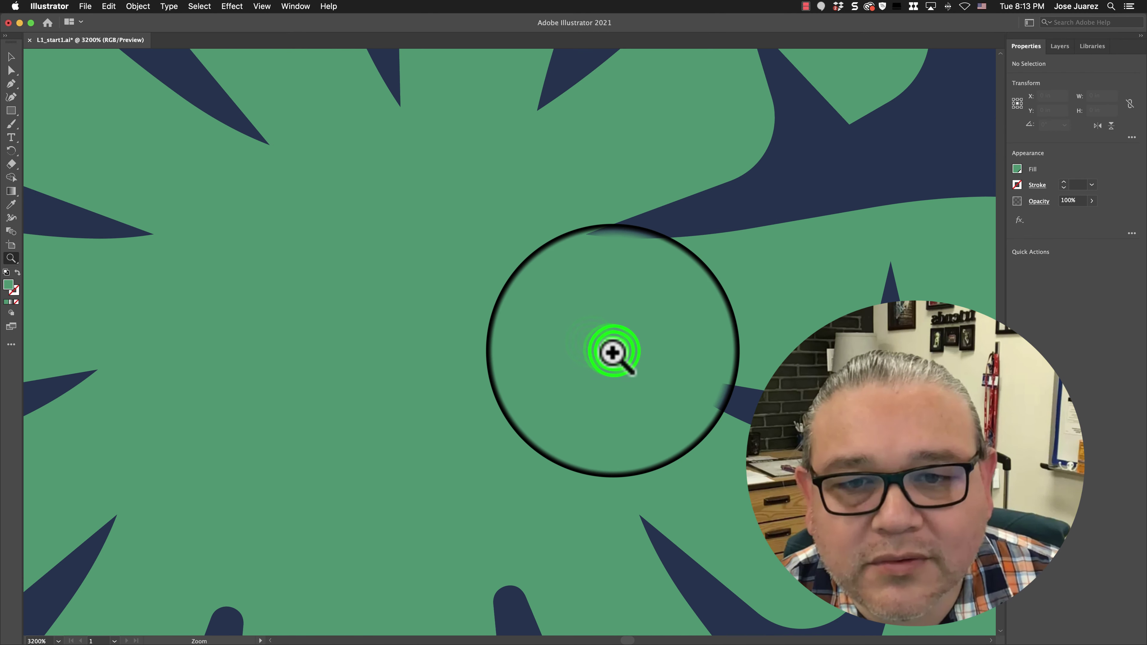
- Zoom out from the palm treetop to 150% with the Zoom tool and fit the artboard in the window
left_click(444, 299, "alt")
left_click(444, 299, "alt")
left_click(444, 299, "alt")
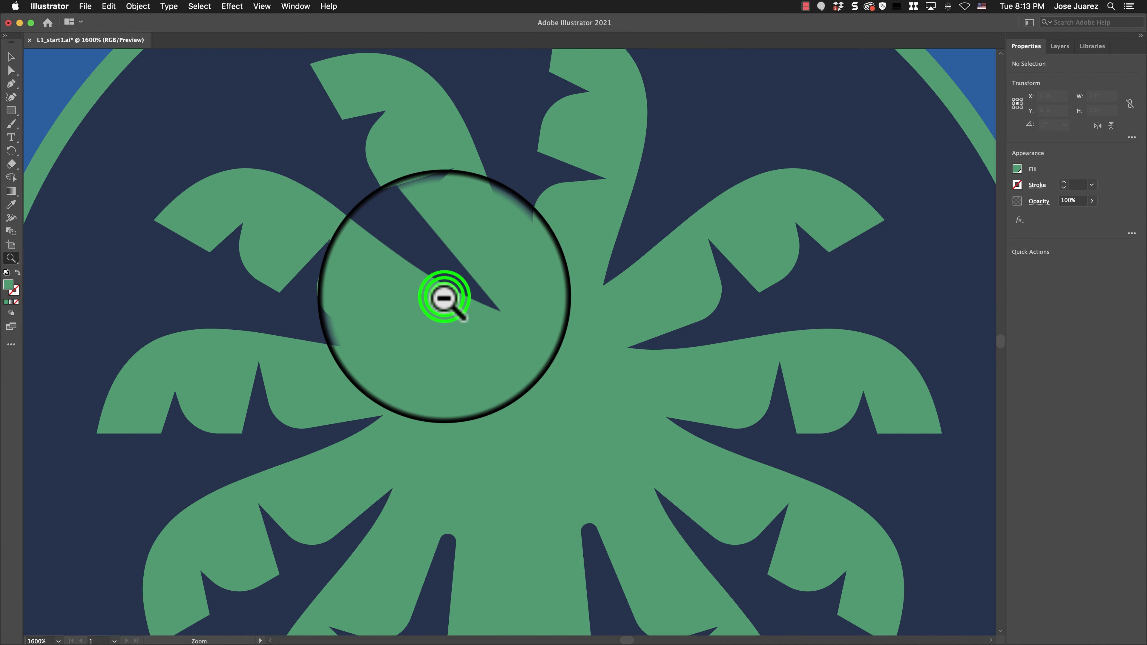
left_click(444, 299, "alt")
left_click(444, 299, "alt")
left_click(444, 299, "alt")
left_click(444, 299, "alt")
left_click(444, 299, "alt")
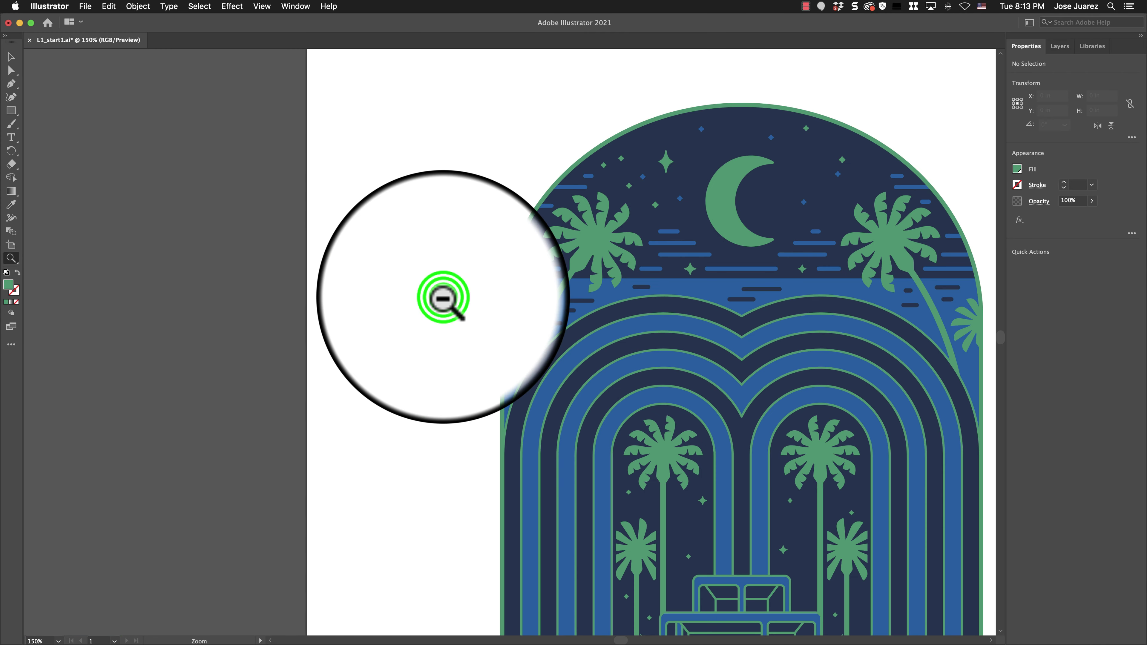
key("ctrl+0")
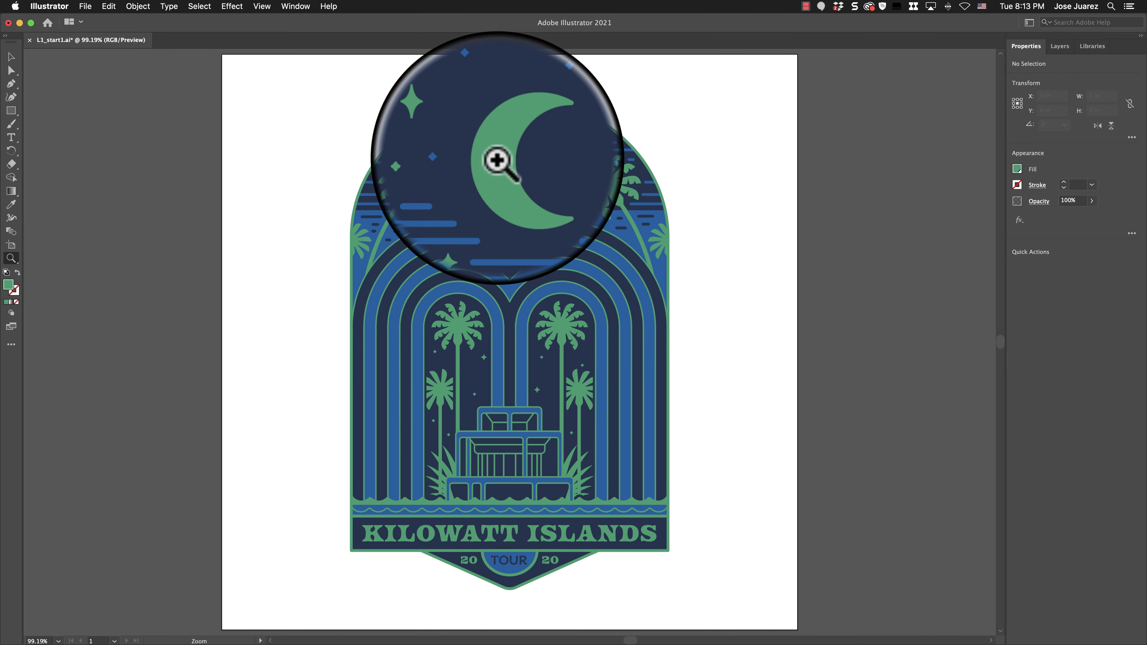
- Zoom the view continuously around the crescent moon with the Zoom tool and fit the artboard in the window
left_click_drag(497, 160, 525, 186)
key("super+0")
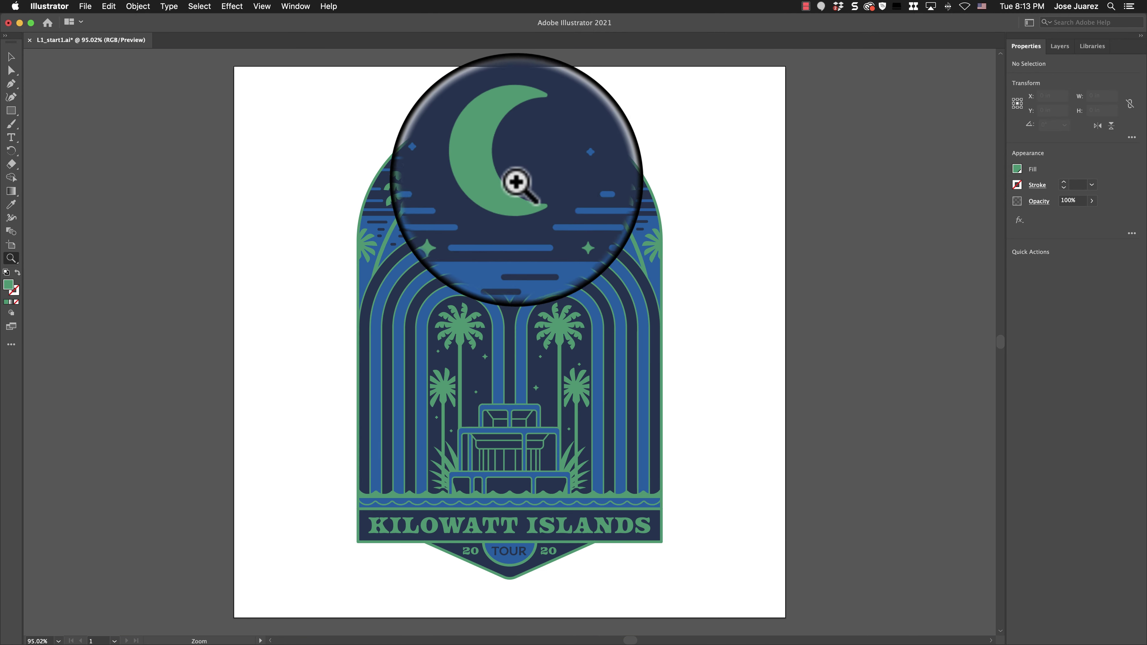
left_click_drag(501, 172, 513, 227)
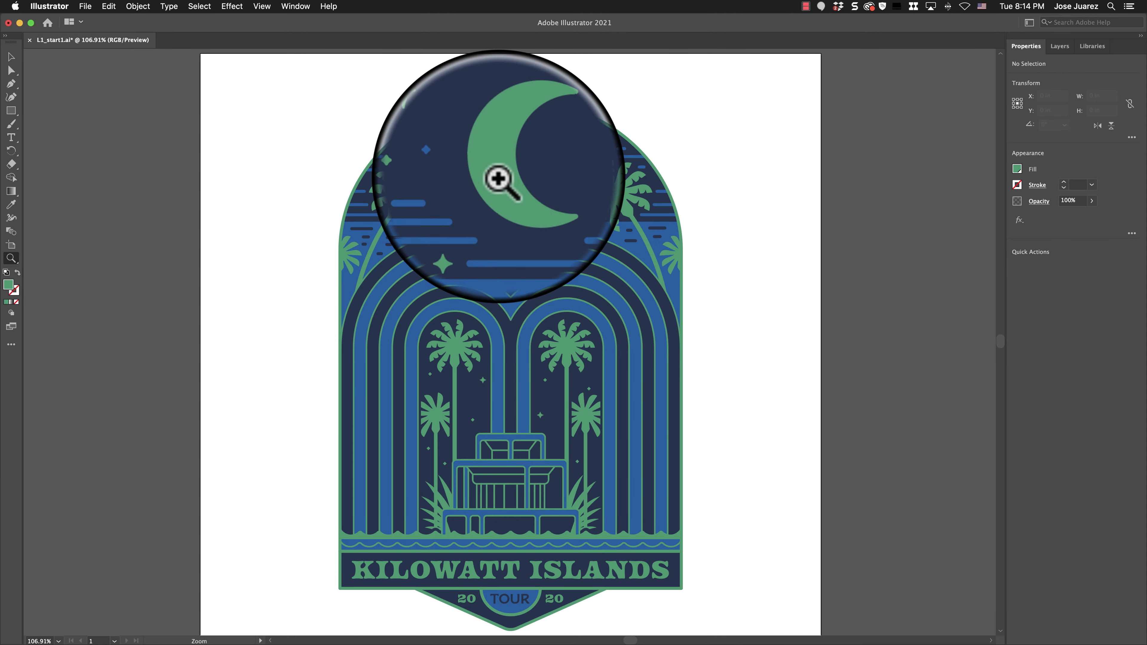
left_click_drag(498, 179, 553, 215)
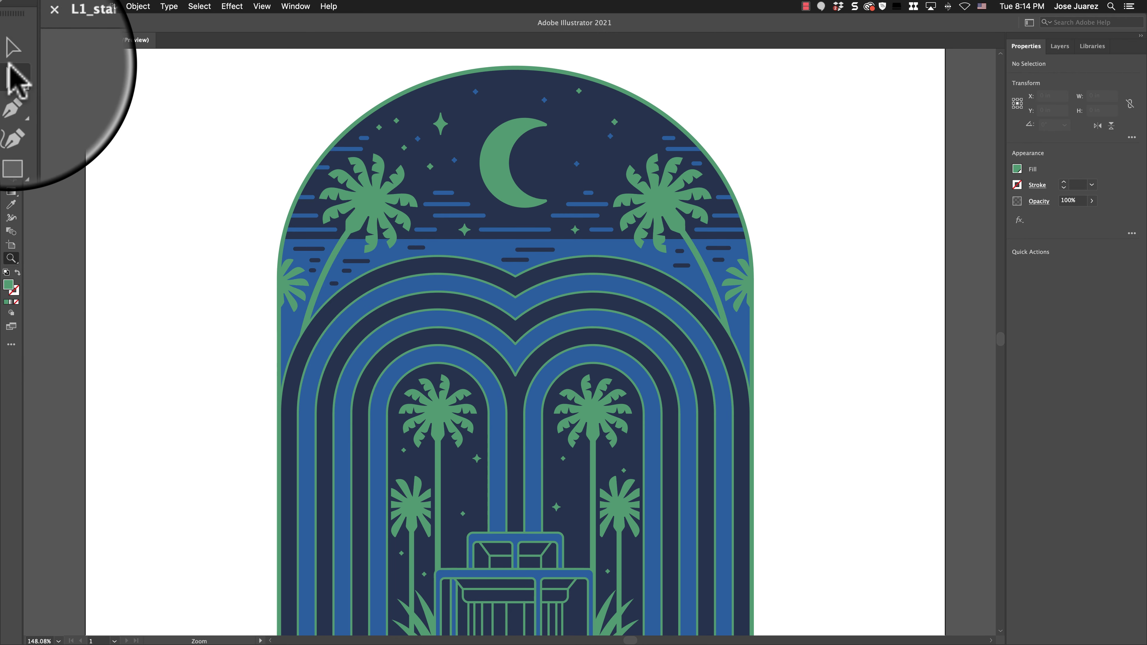
left_click(515, 240)
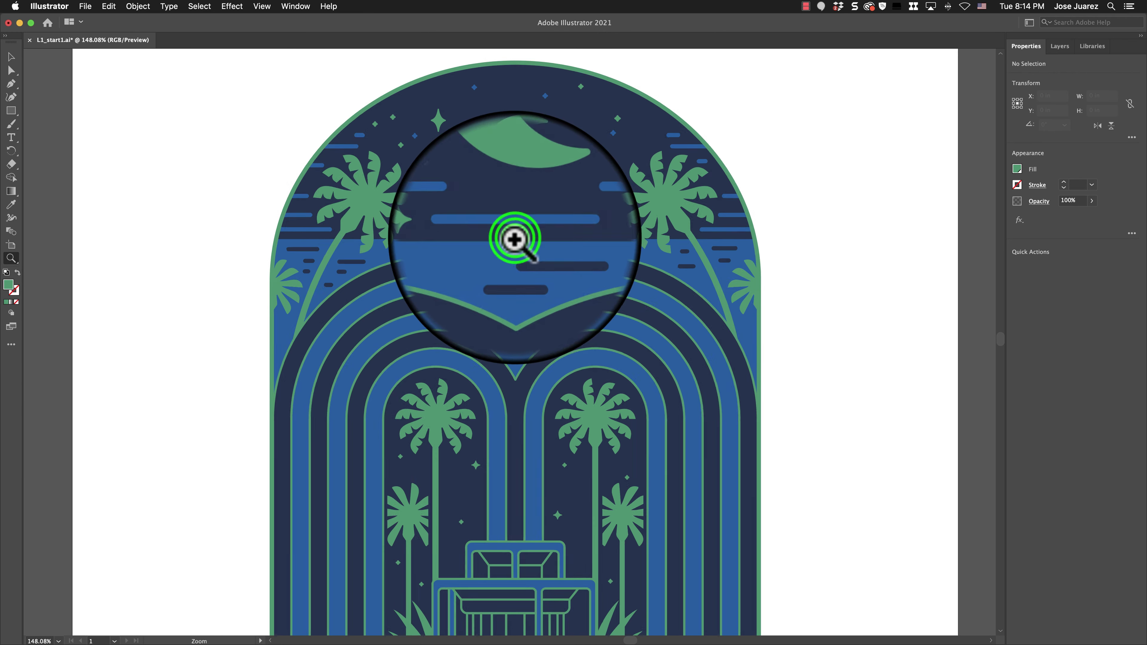
left_click_drag(515, 240, 163, 273)
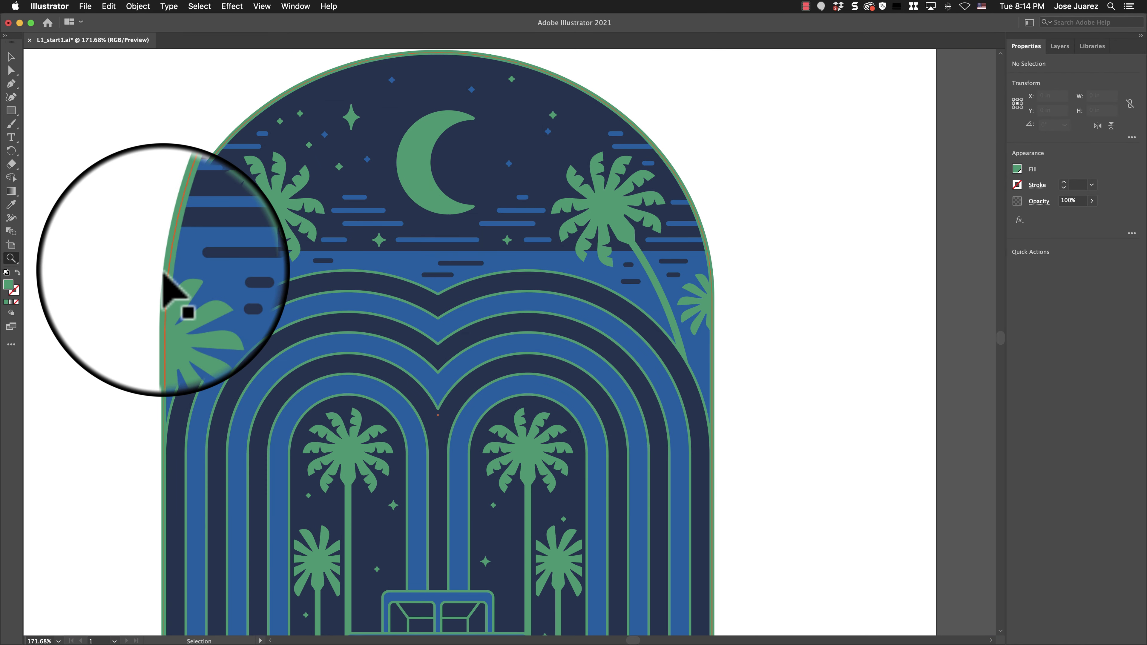
key("super+0")
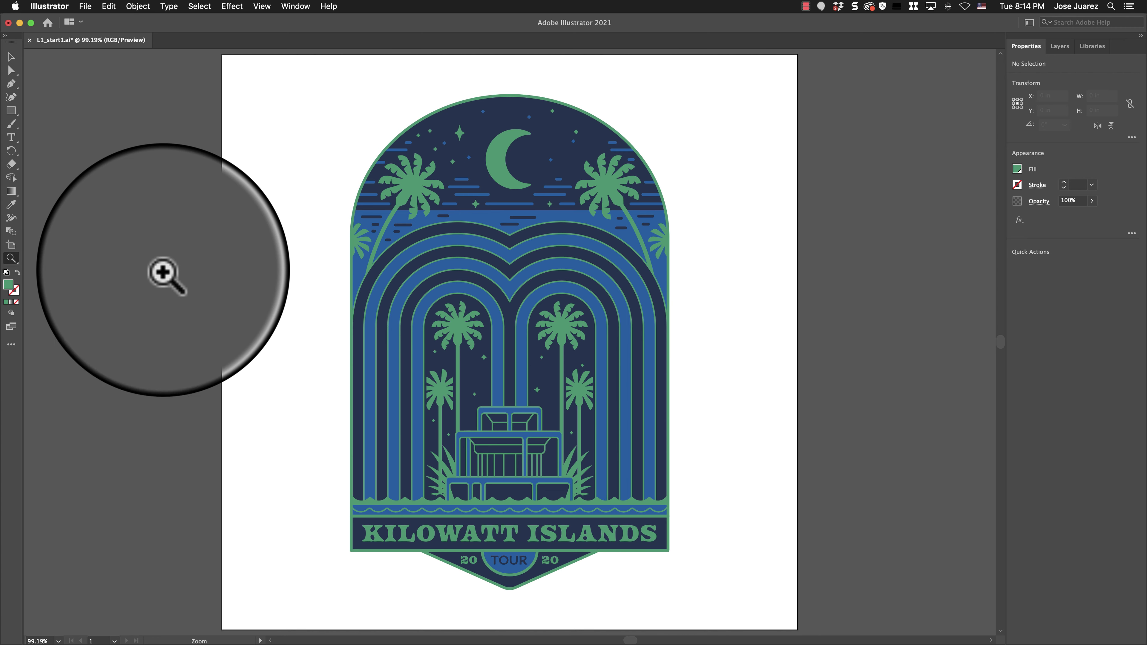
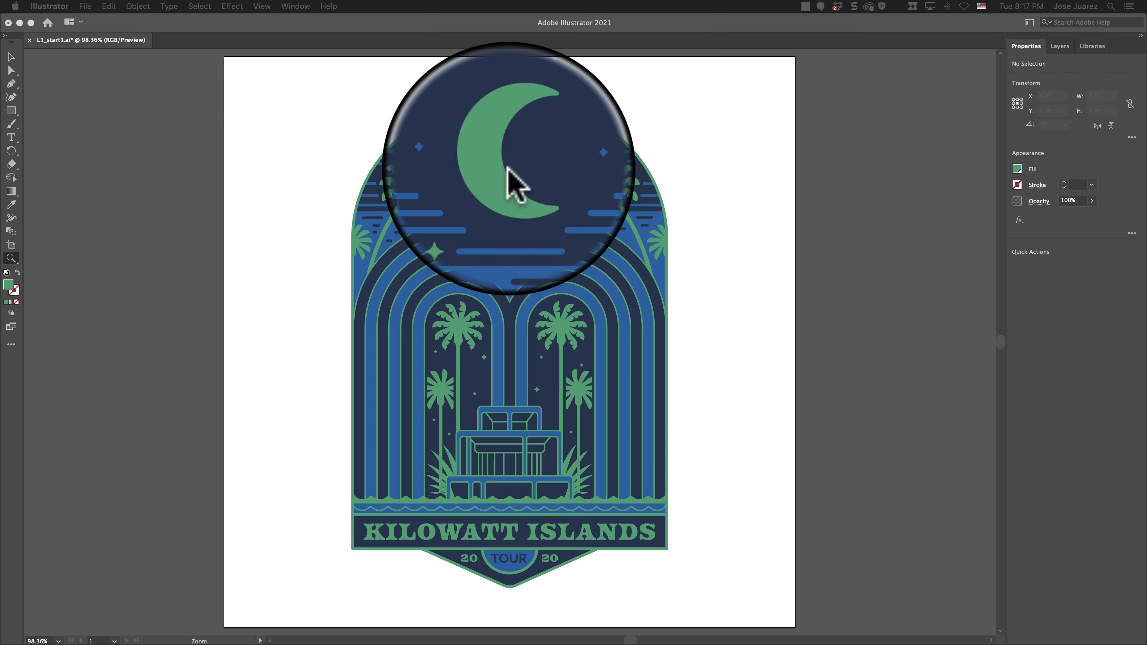
- Open the file L1_start2.ai from the Lesson01 folder
left_click(138, 23)
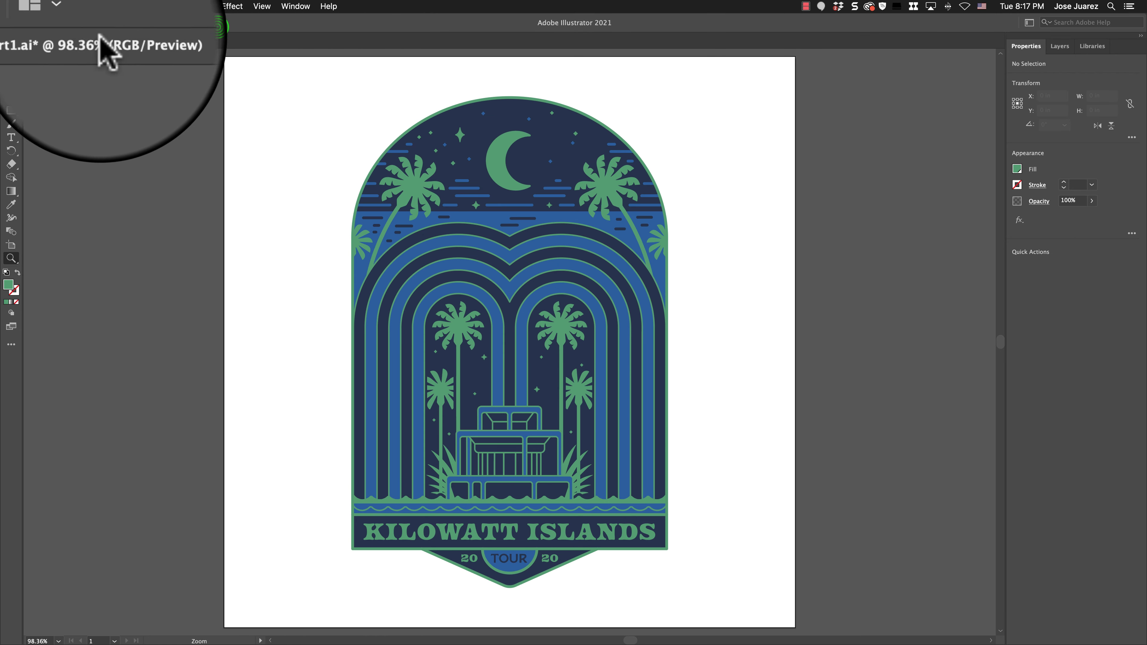
left_click(85, 6)
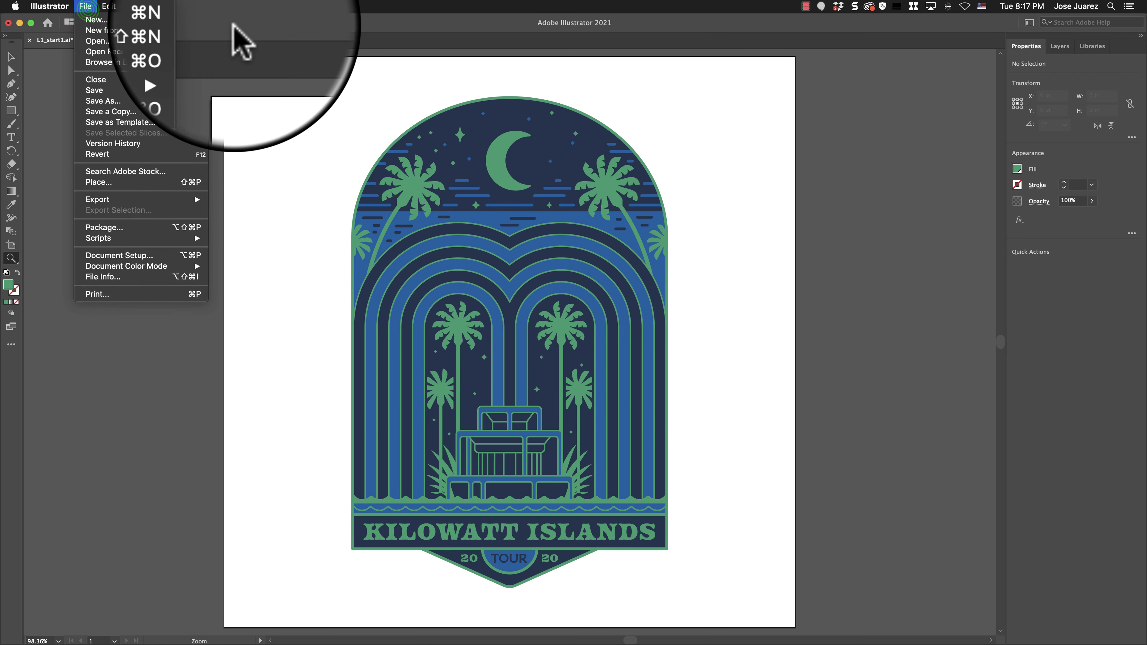
left_click(234, 26)
left_click(85, 6)
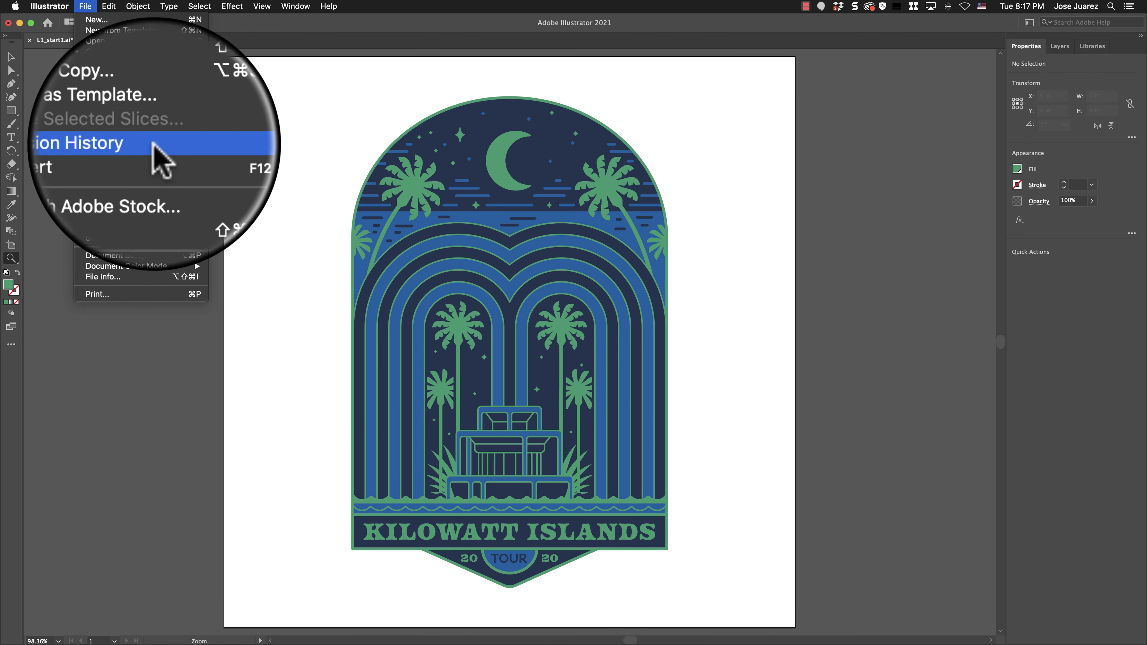
left_click(158, 41)
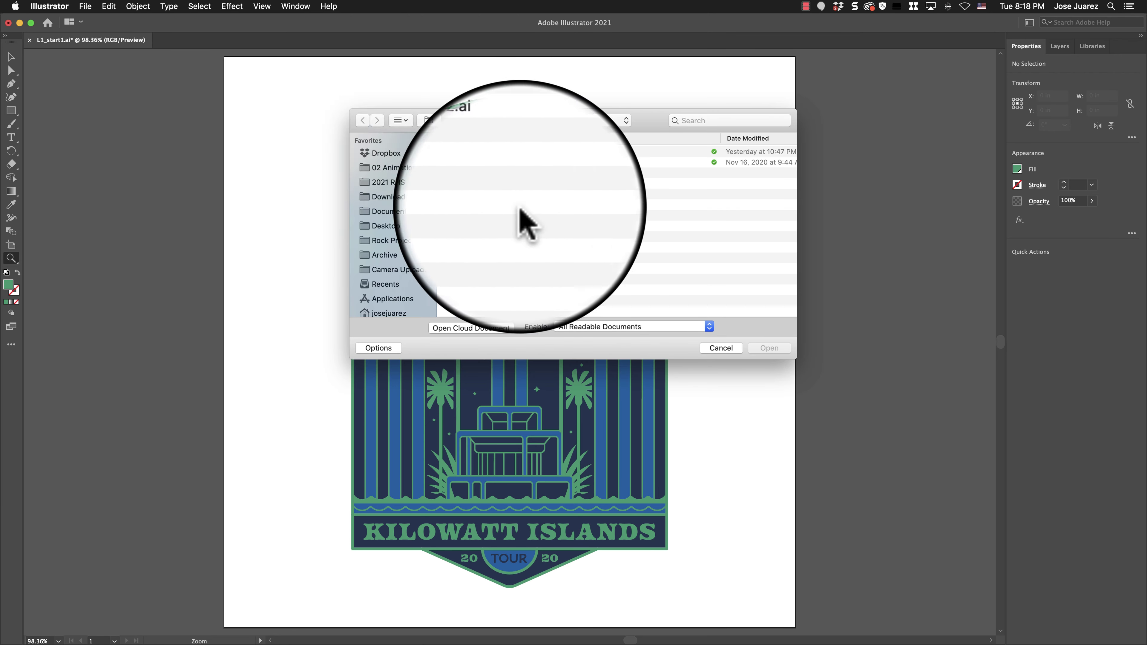
left_click(468, 118)
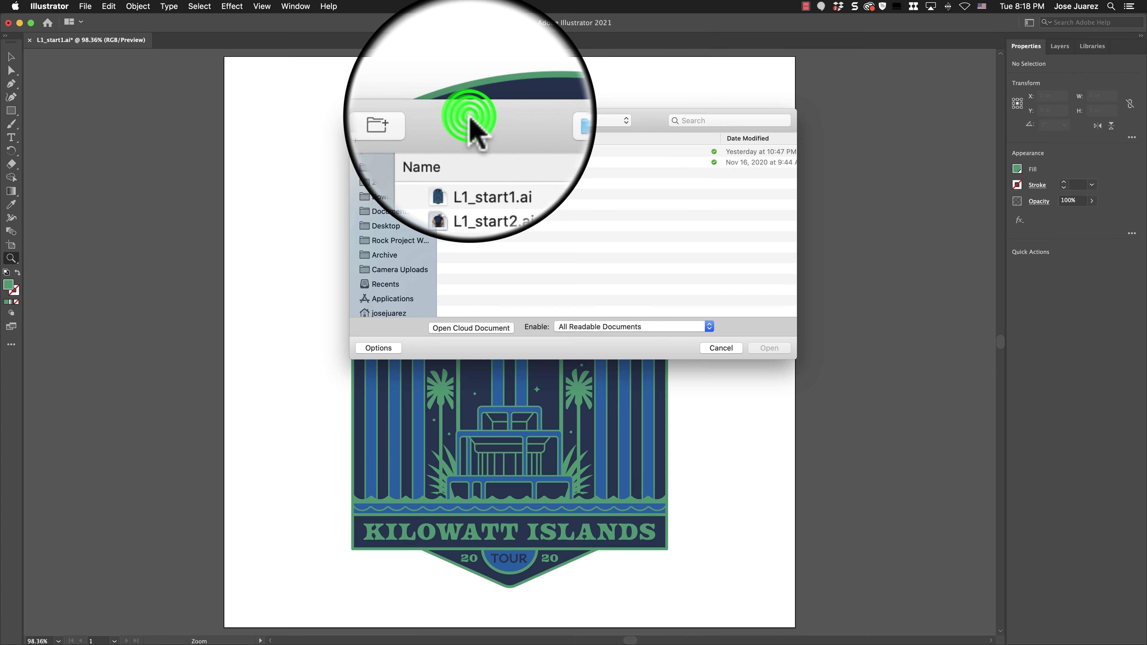
left_click_drag(468, 120, 494, 175)
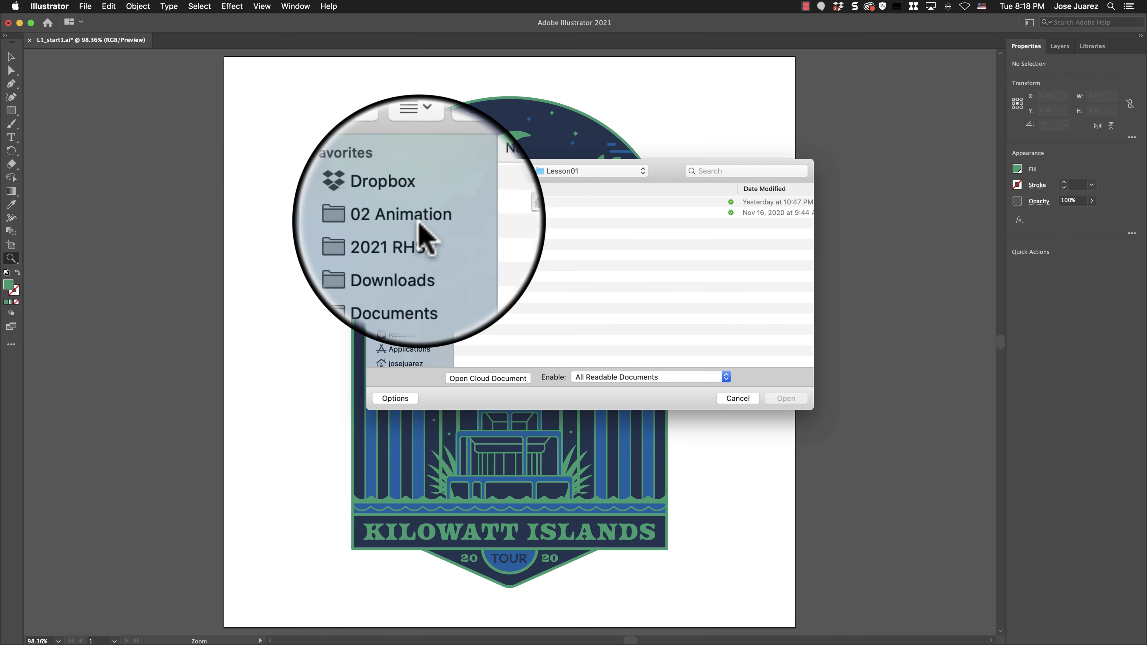
left_click(467, 229)
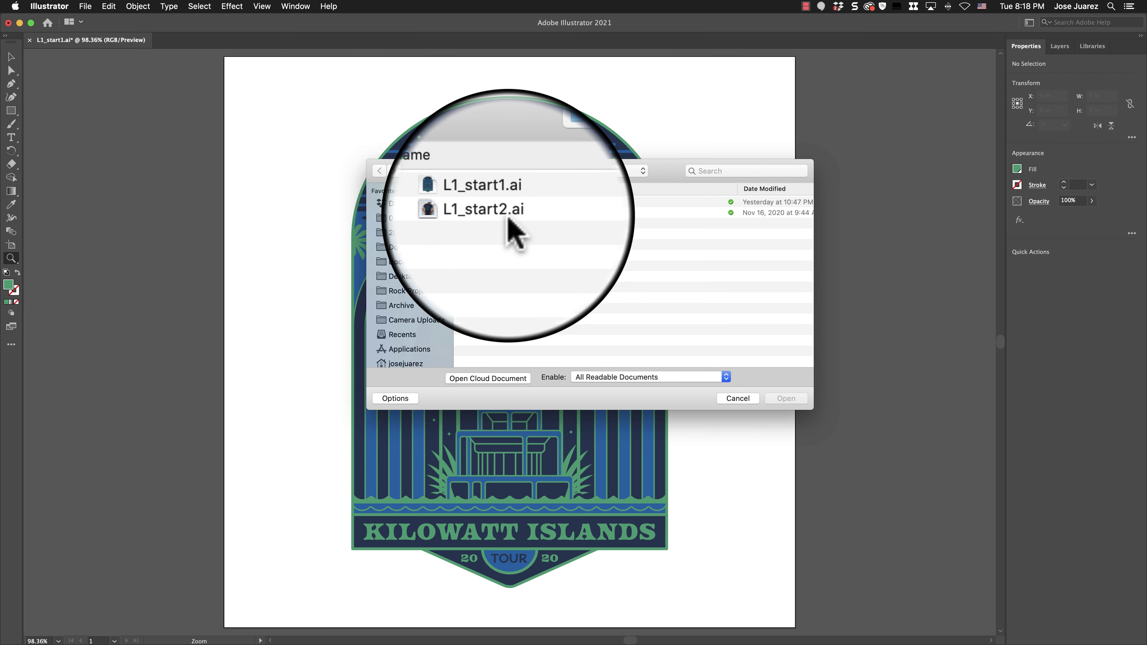
left_click(492, 214)
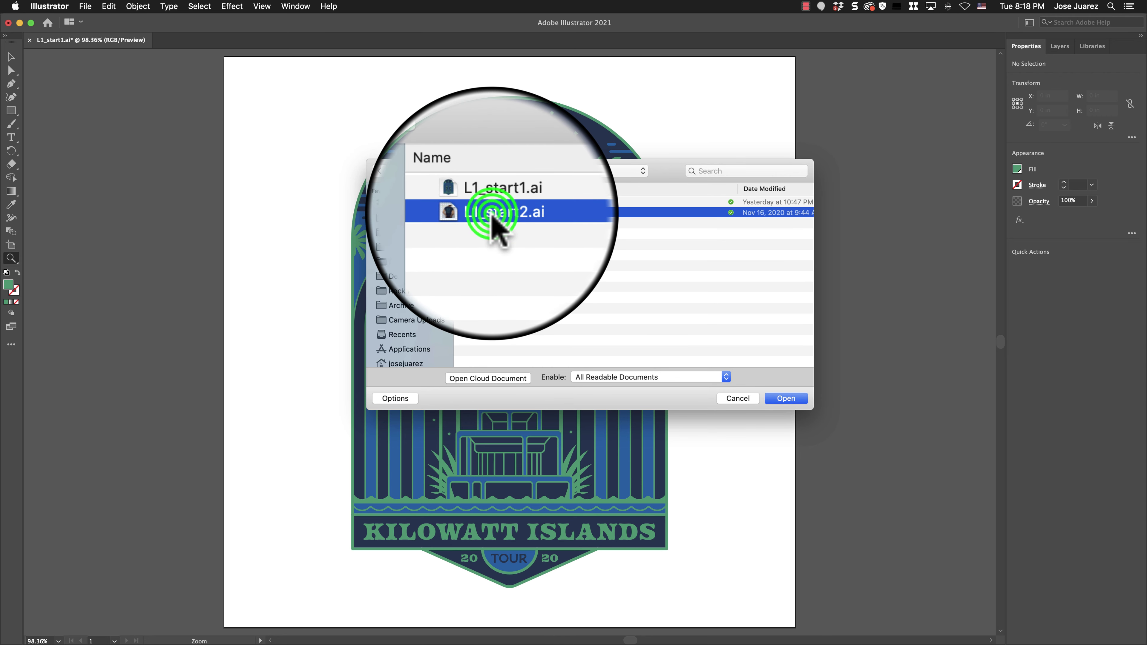
left_click(493, 213)
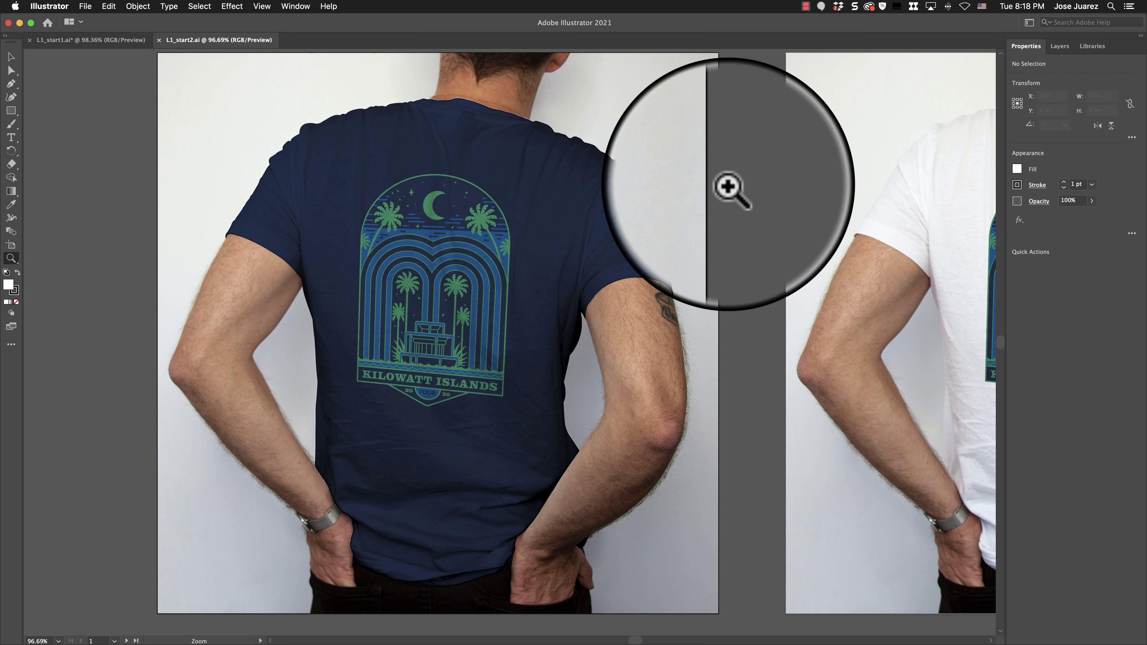
- Fit the first artboard in the window, activate the Selection tool, and fit all artboards in the window
key("ctrl+0")
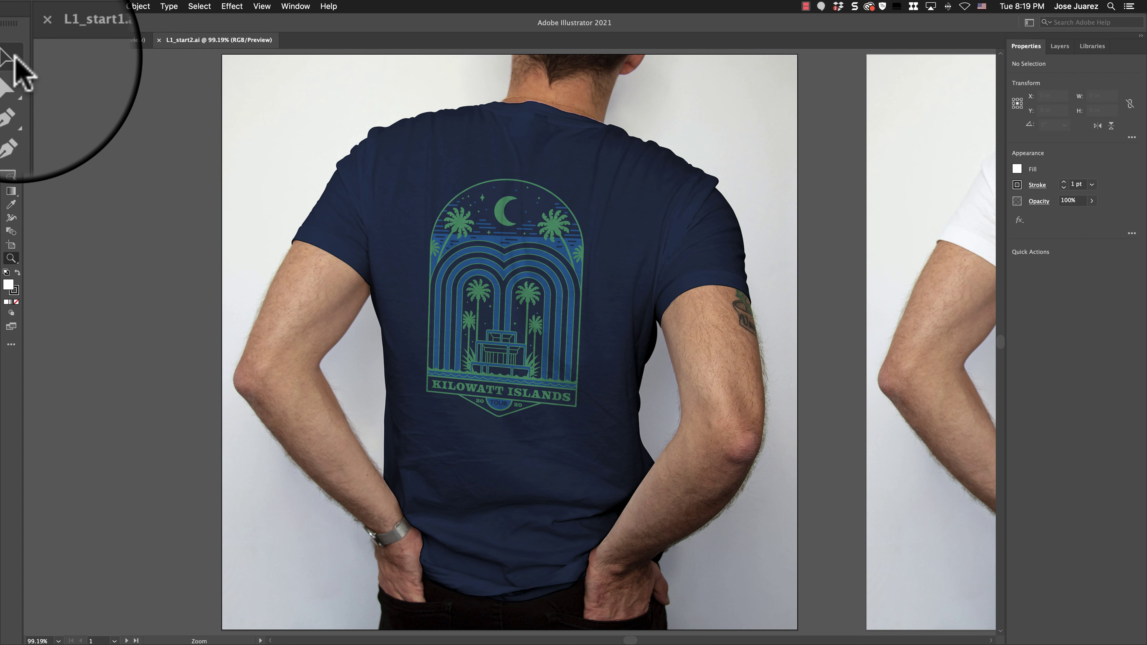
left_click(11, 57)
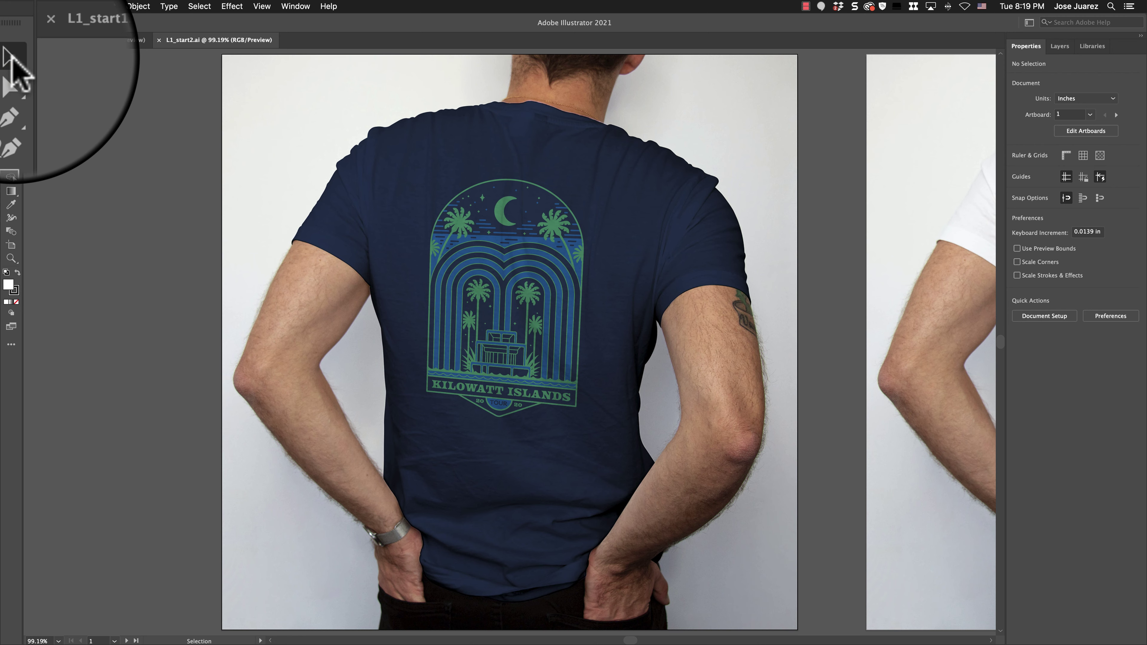
left_click(262, 7)
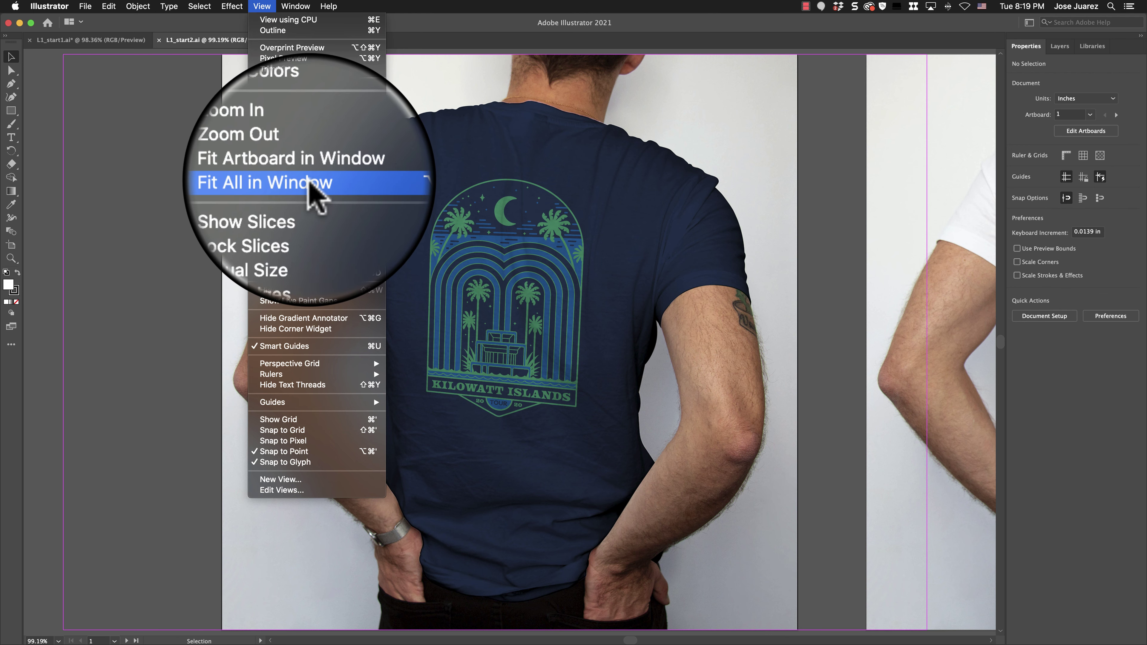
left_click(310, 129)
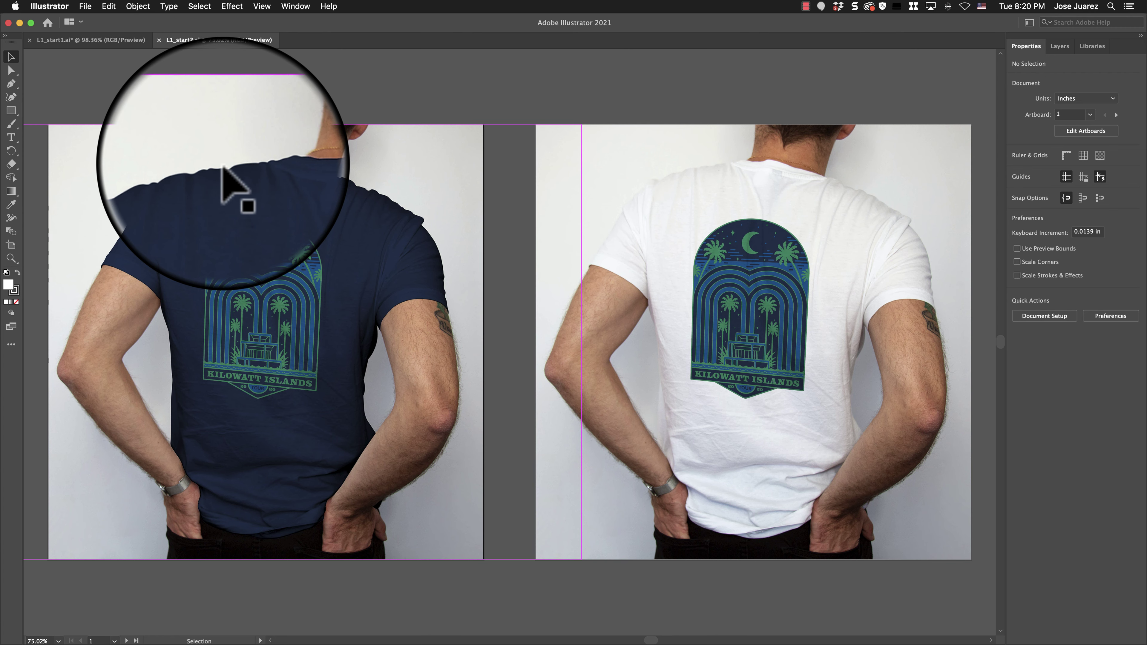
- Select the white T-shirt image on the second artboard
left_click(537, 65)
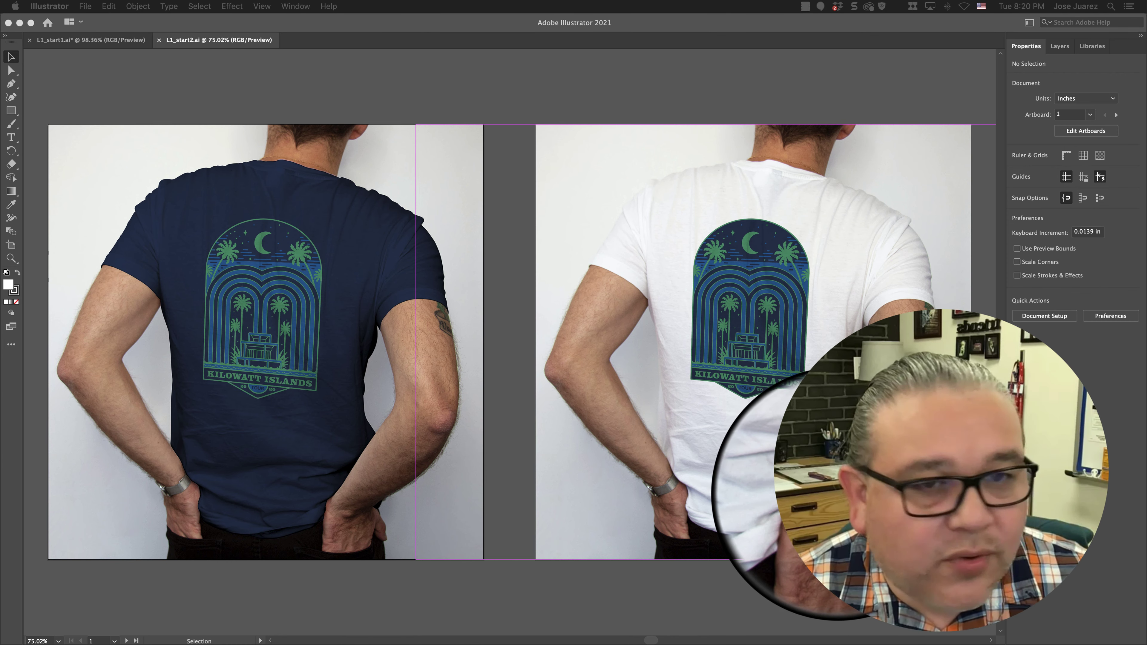
left_click(679, 194)
left_click(681, 194)
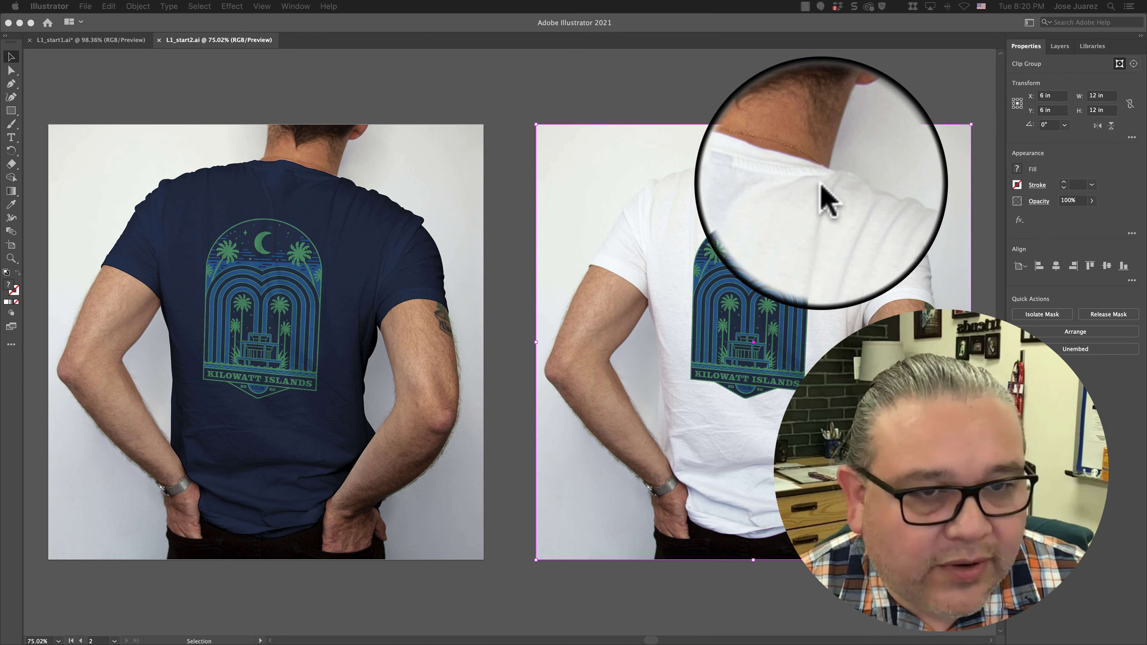
- Select the blue shirt image, select the white shirt image, and clear the selection
left_click(407, 180)
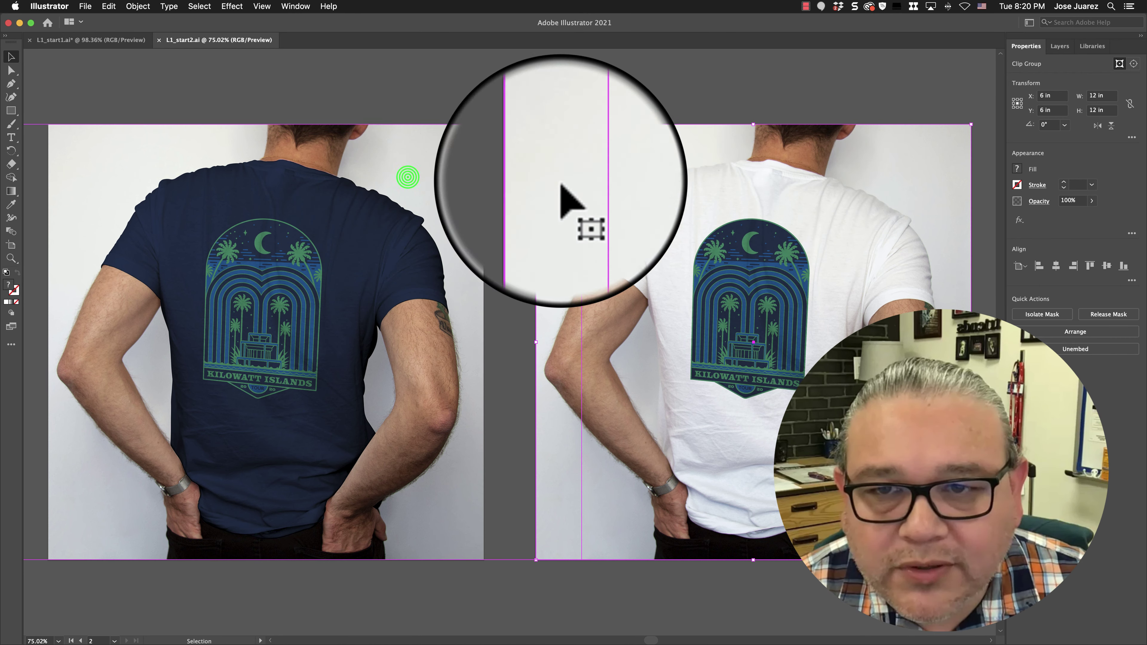
left_click(664, 192)
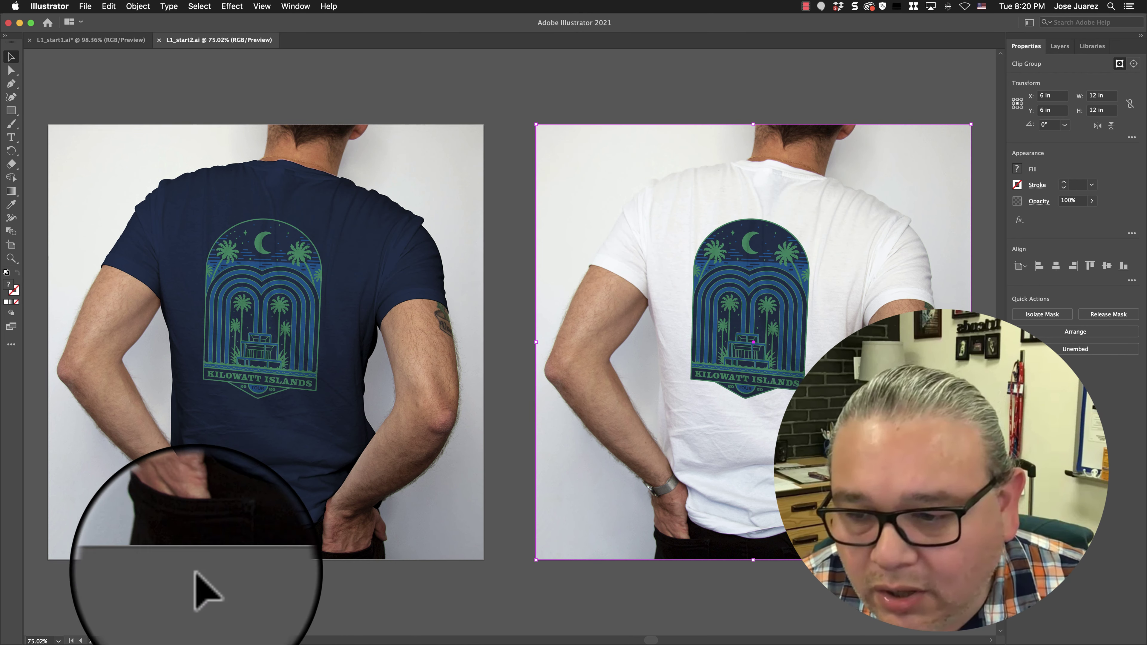
left_click(121, 583)
left_click(108, 619)
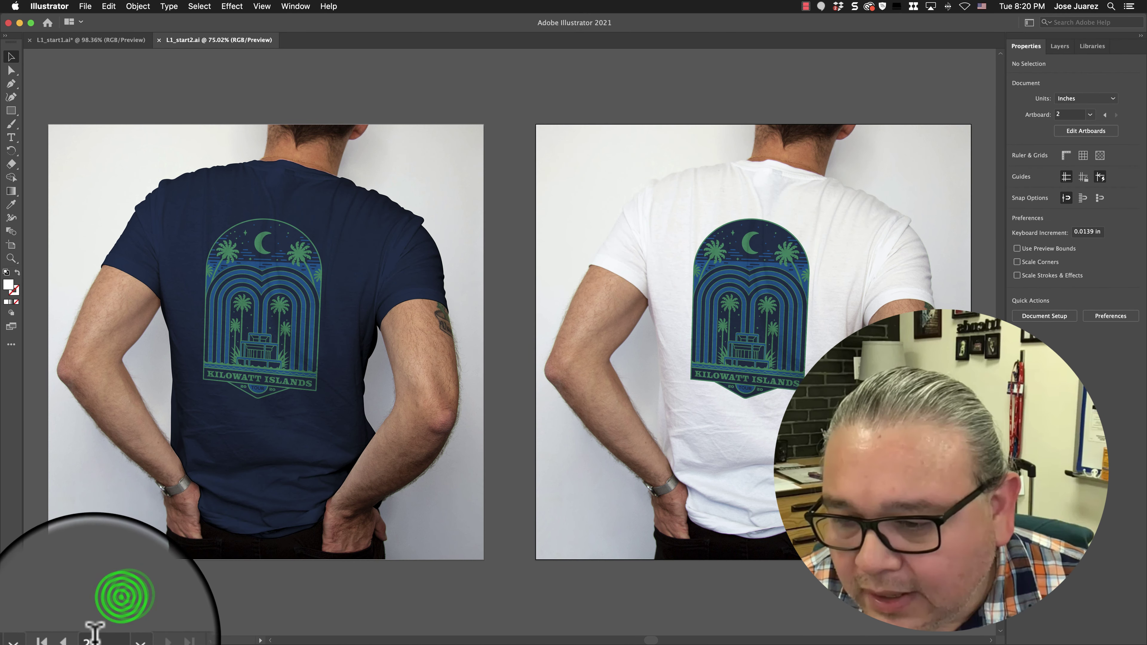
- Go to the previous artboard, switch to artboard 2 White shirt, and return to artboard 1 Blue shirt
scroll(186, 586, "up", 1)
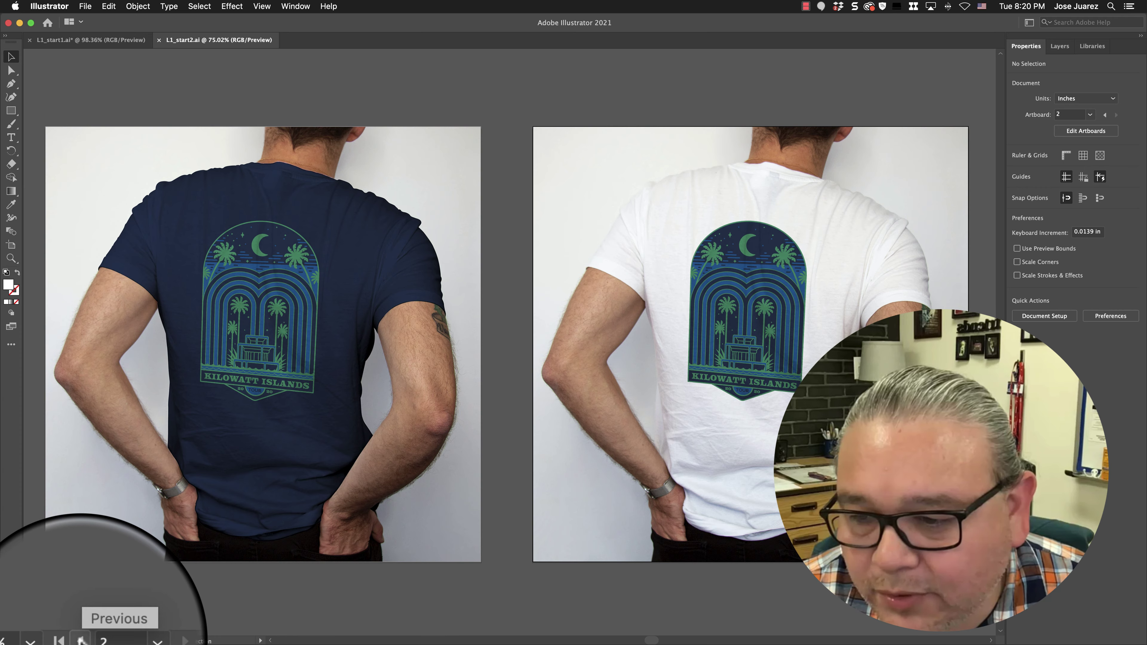
left_click(81, 639)
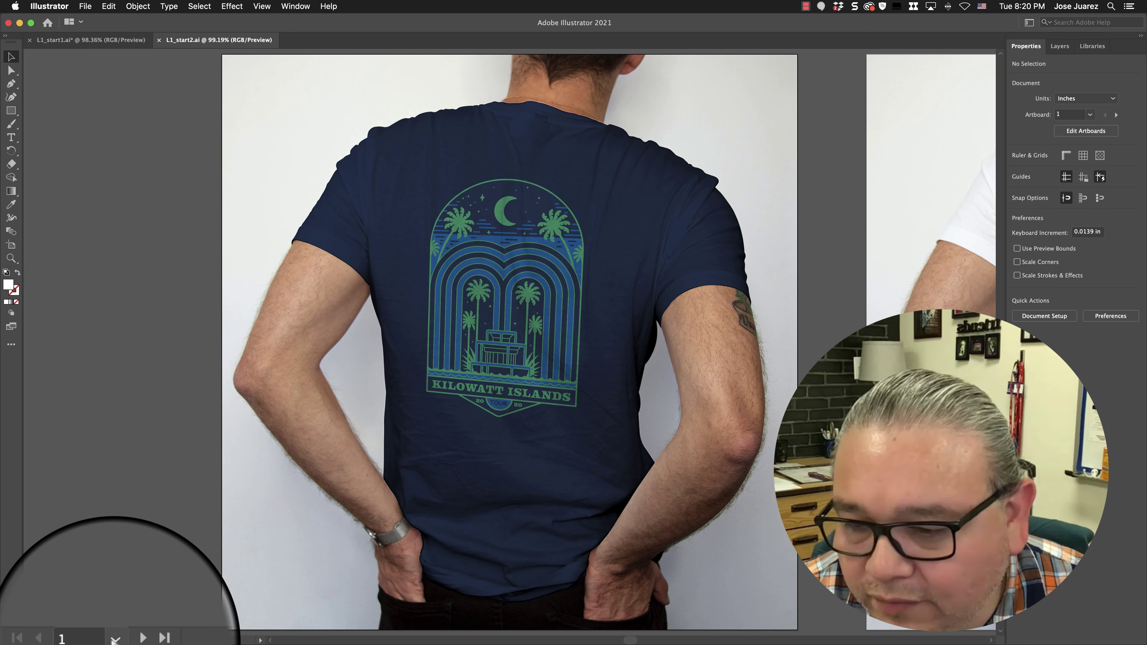
left_click(114, 639)
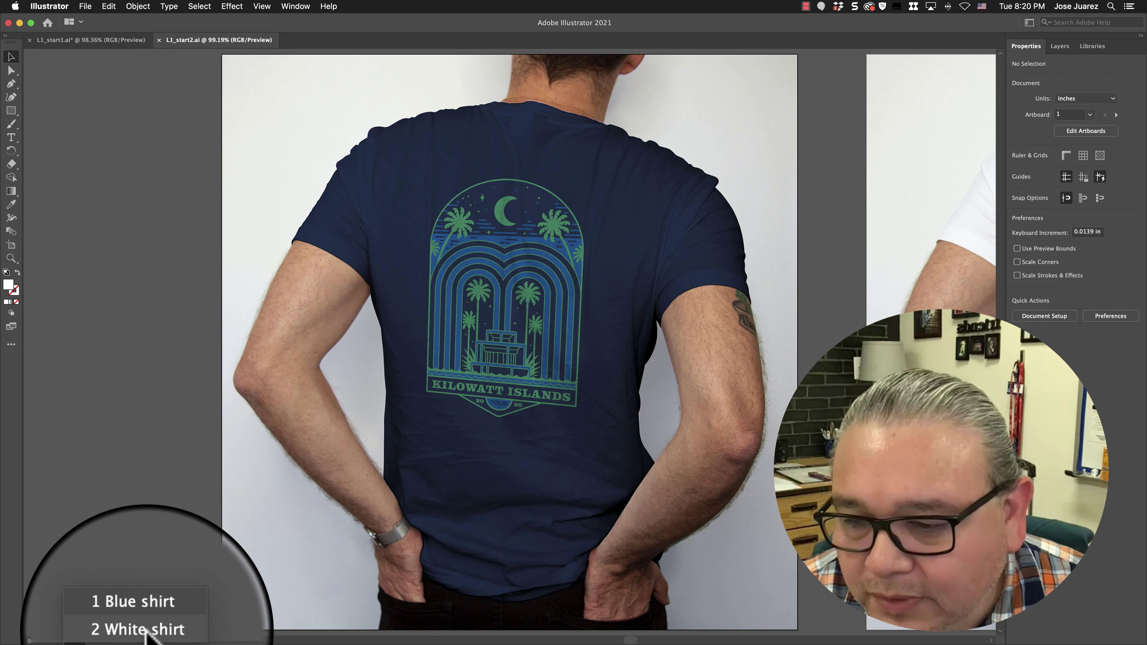
left_click(146, 630)
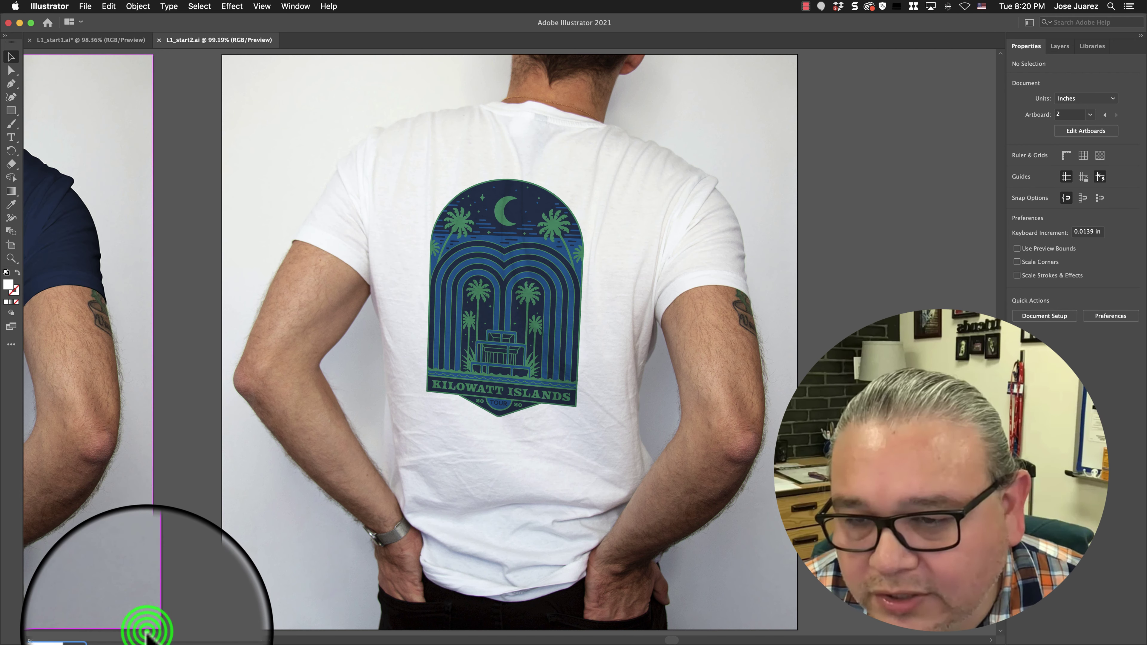
left_click(143, 614)
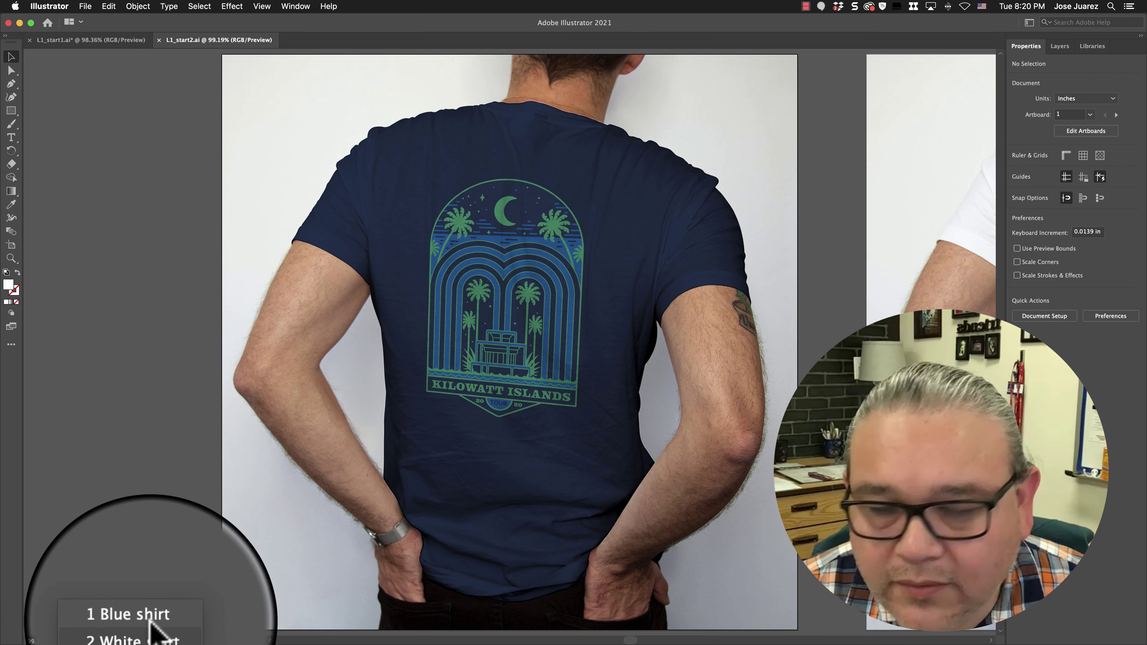
left_click(151, 620)
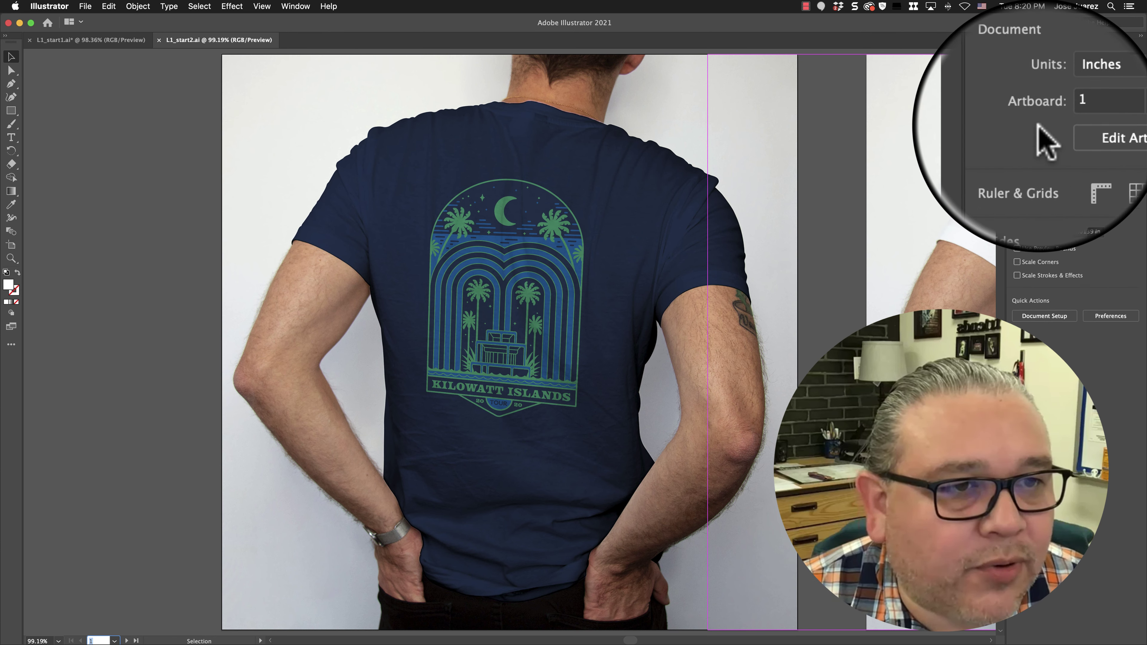
- Use the artboard list in the document properties to make artboard 1 active
left_click(1096, 122)
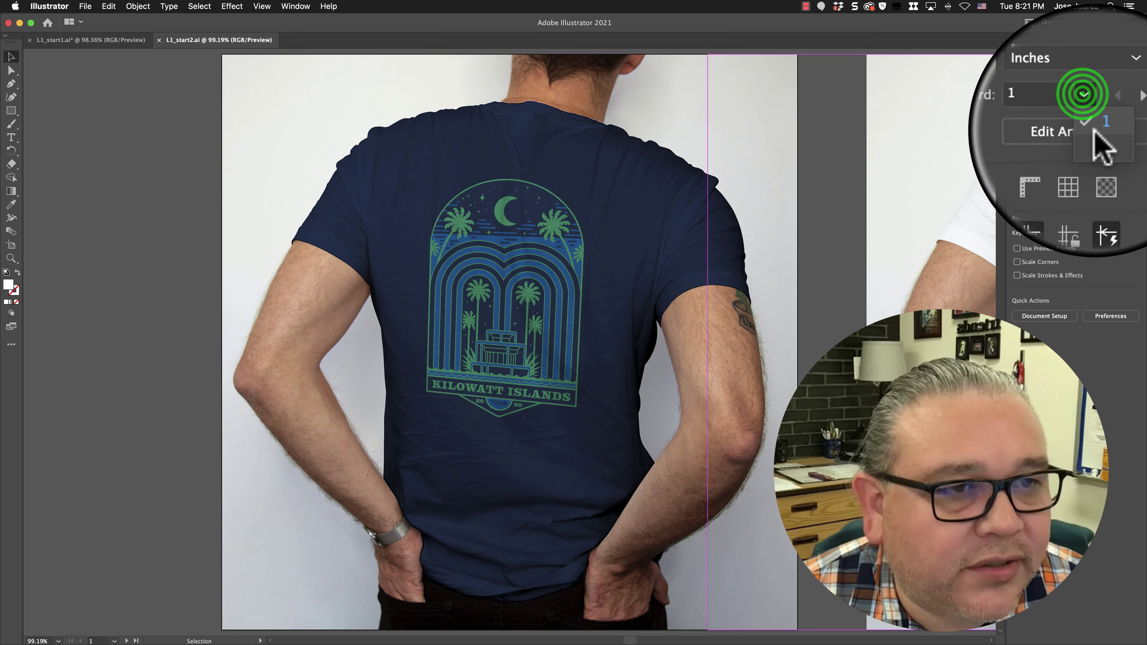
left_click(1097, 135)
left_click(1096, 113)
left_click(1095, 123)
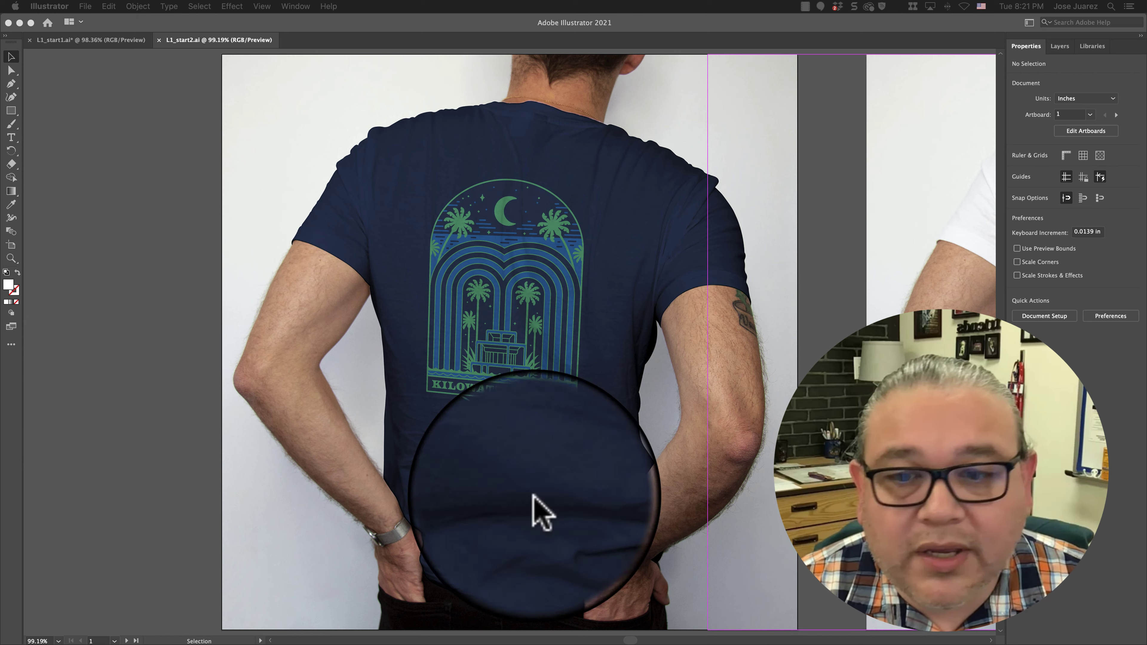
- Fit both shirt artboards of L1_start2.ai in the window
left_click(263, 6)
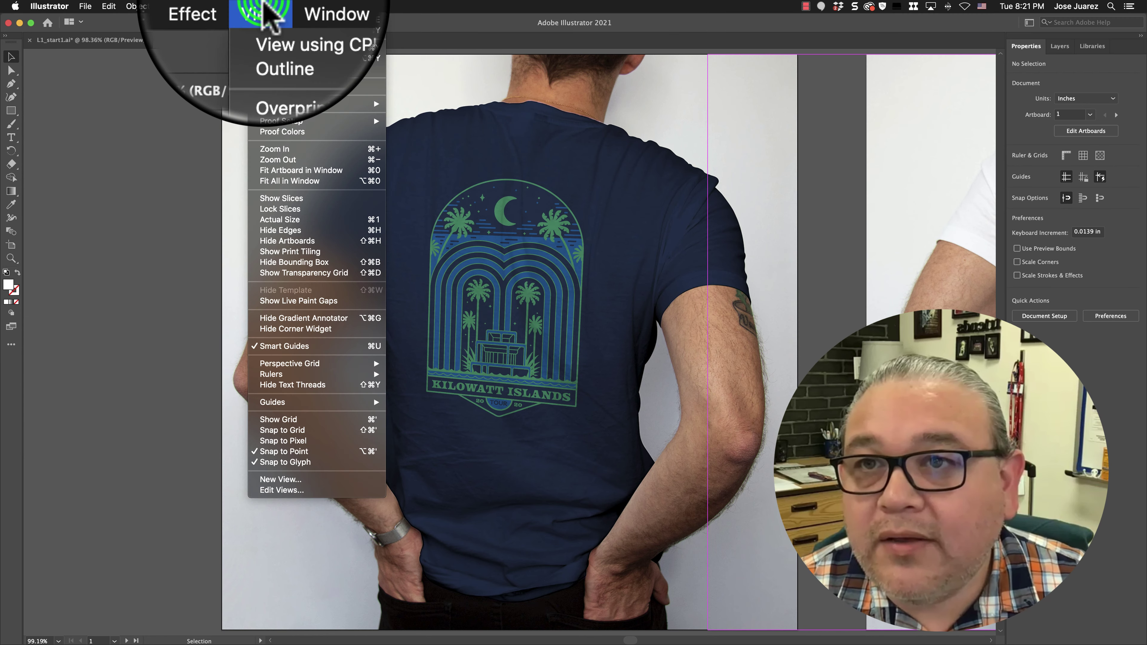
left_click(289, 183)
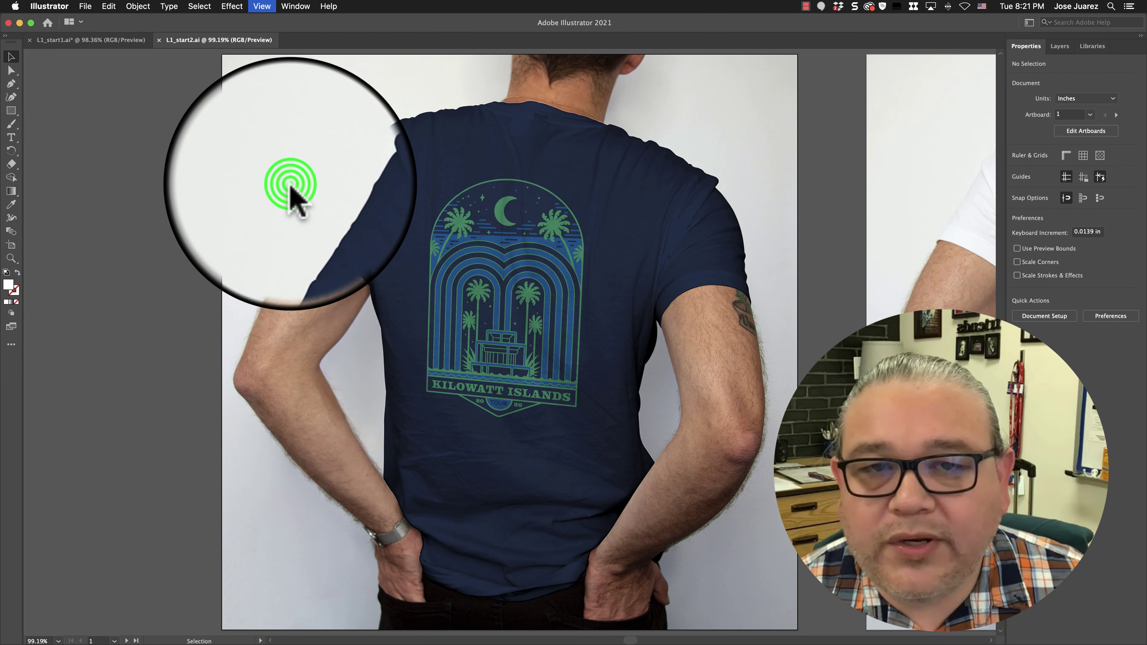
left_click(719, 77)
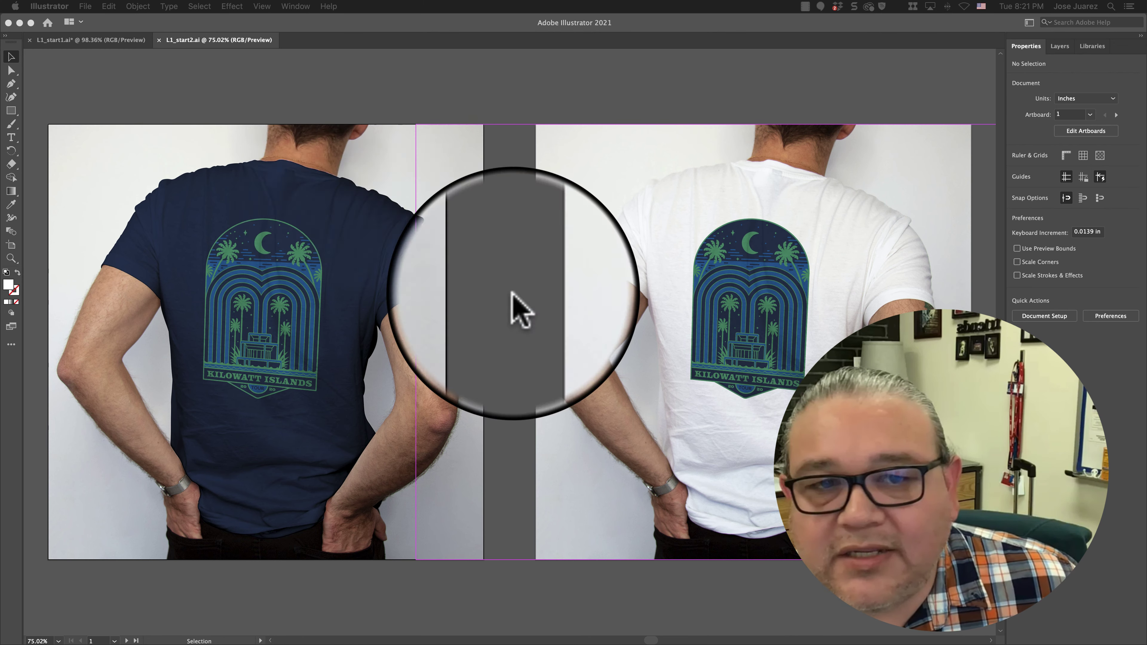
- Switch back and forth between the open documents L1_start1.ai and L1_start2.ai to compare them
left_click(126, 44)
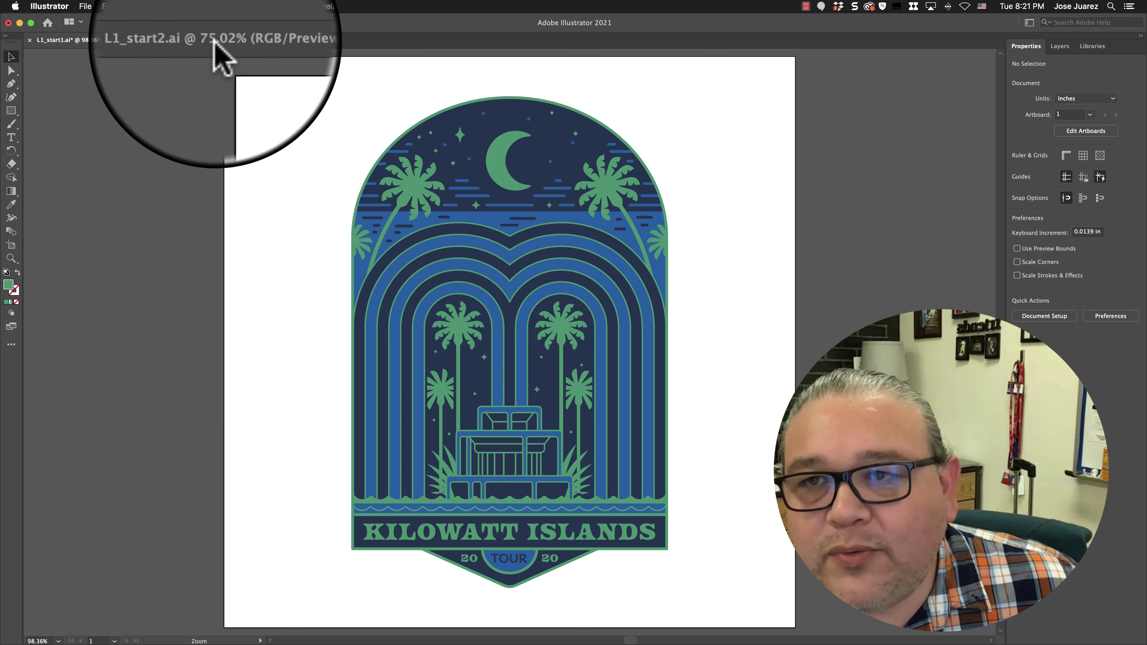
left_click(222, 41)
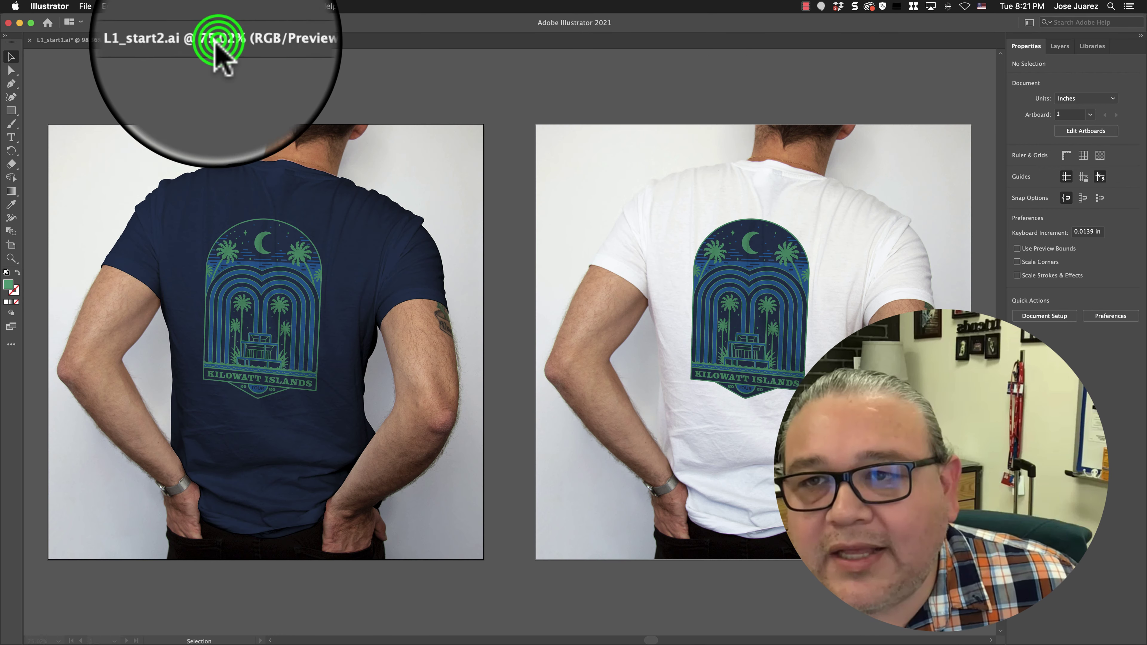
left_click(115, 43)
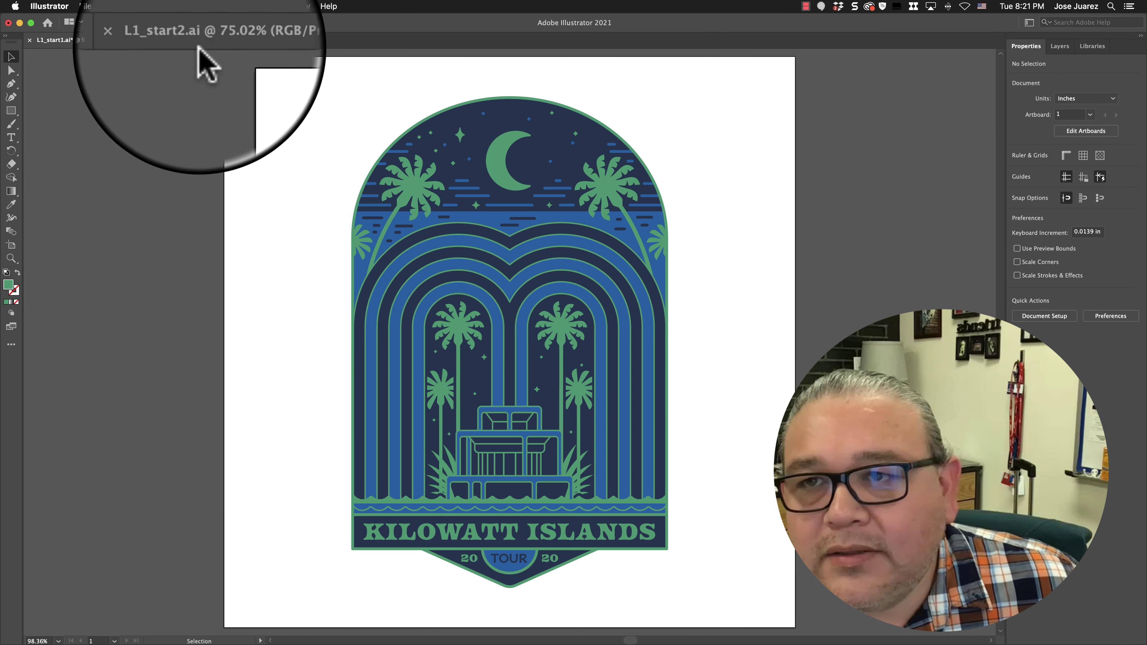
left_click(201, 43)
left_click(103, 43)
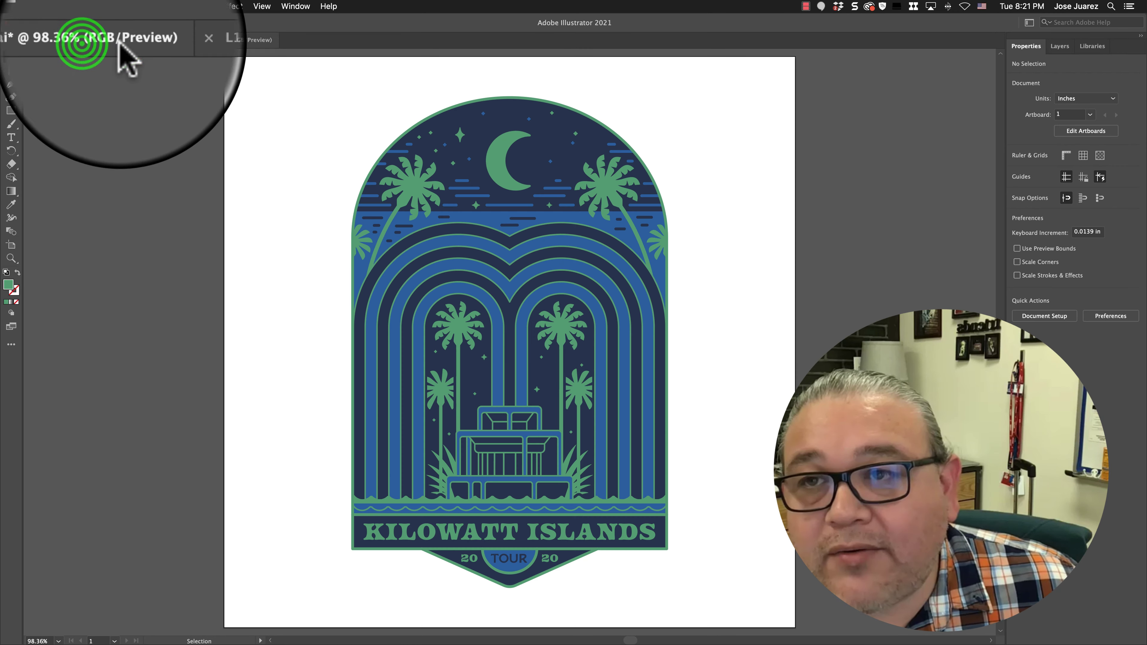
left_click(310, 41)
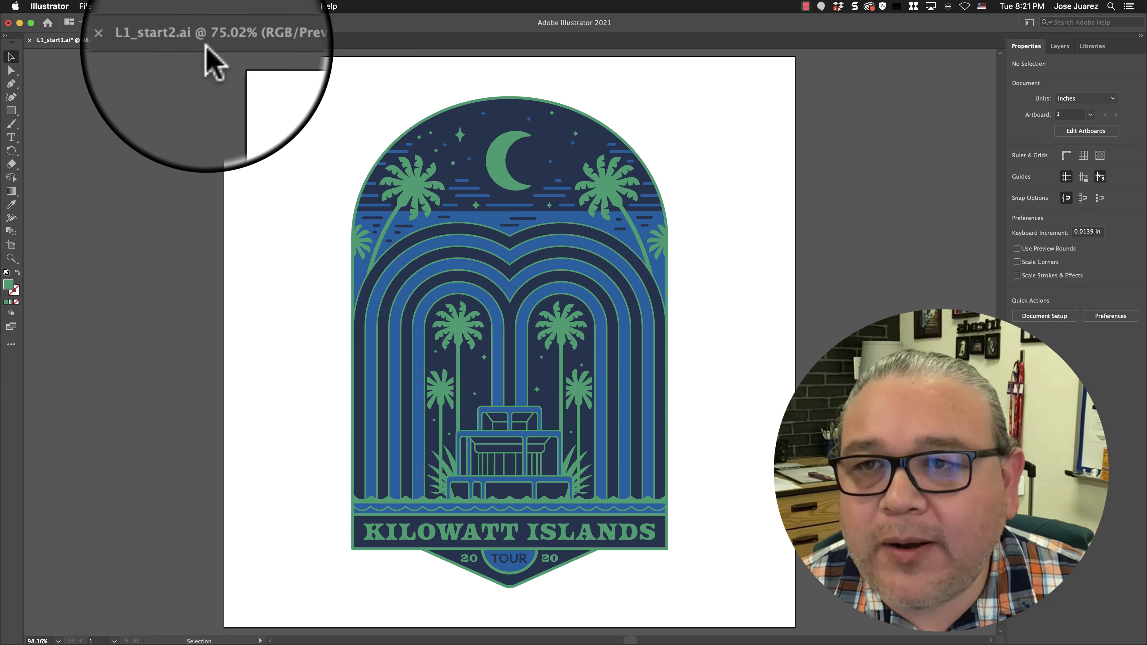
left_click(190, 41)
- Reorder the open documents so that L1_start2.ai comes before L1_start1.ai
left_click(117, 40)
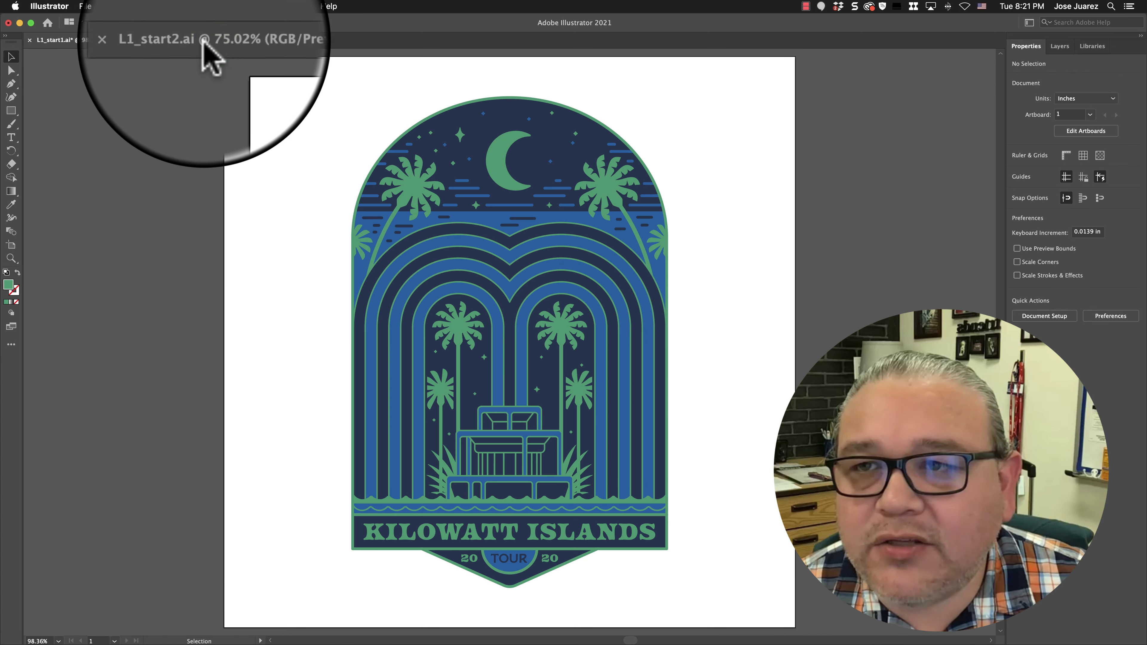
left_click(210, 41)
left_click_drag(117, 46, 287, 43)
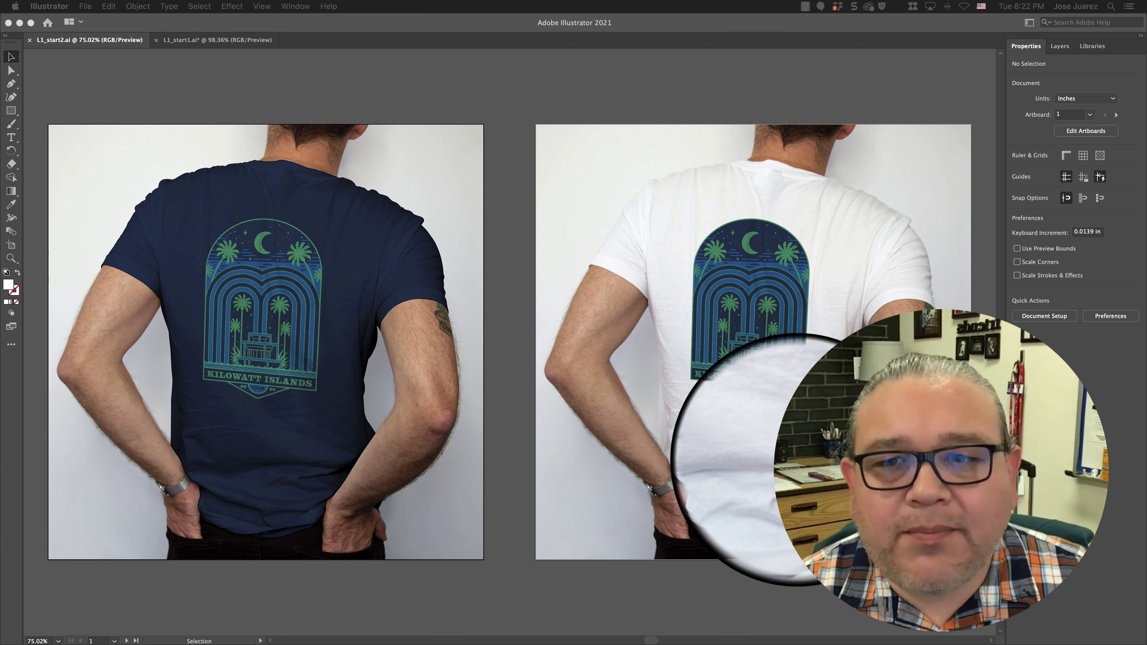
- Select the white shirt image in L1_start2.ai, view L1_start1.ai, and return to L1_start2.ai
left_click(742, 282)
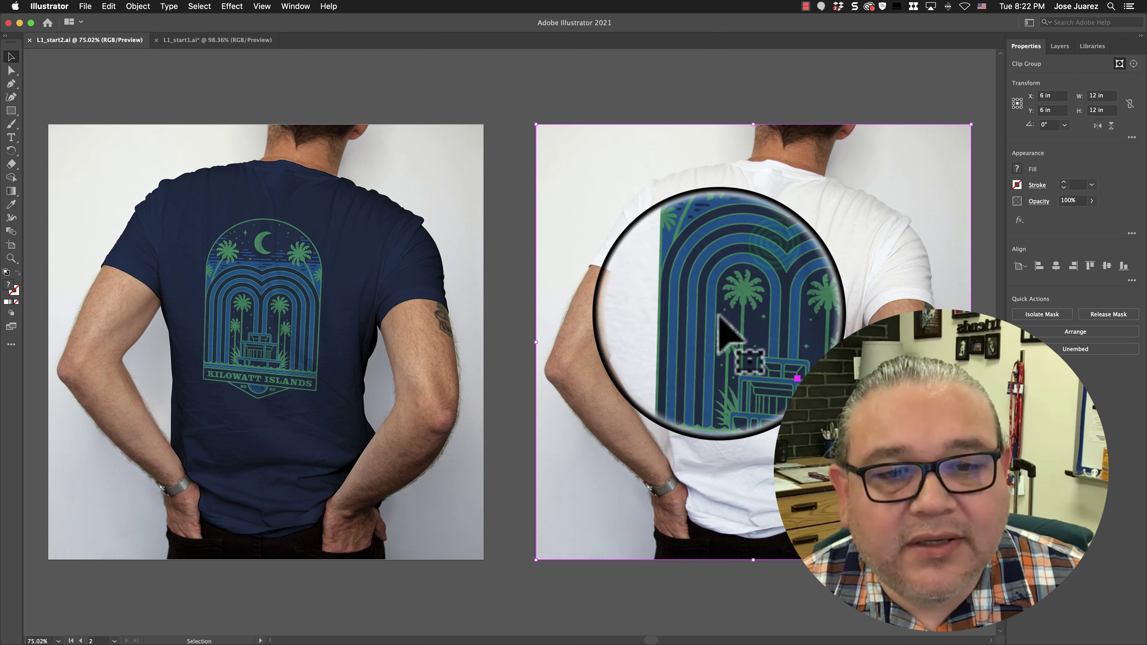
left_click(215, 41)
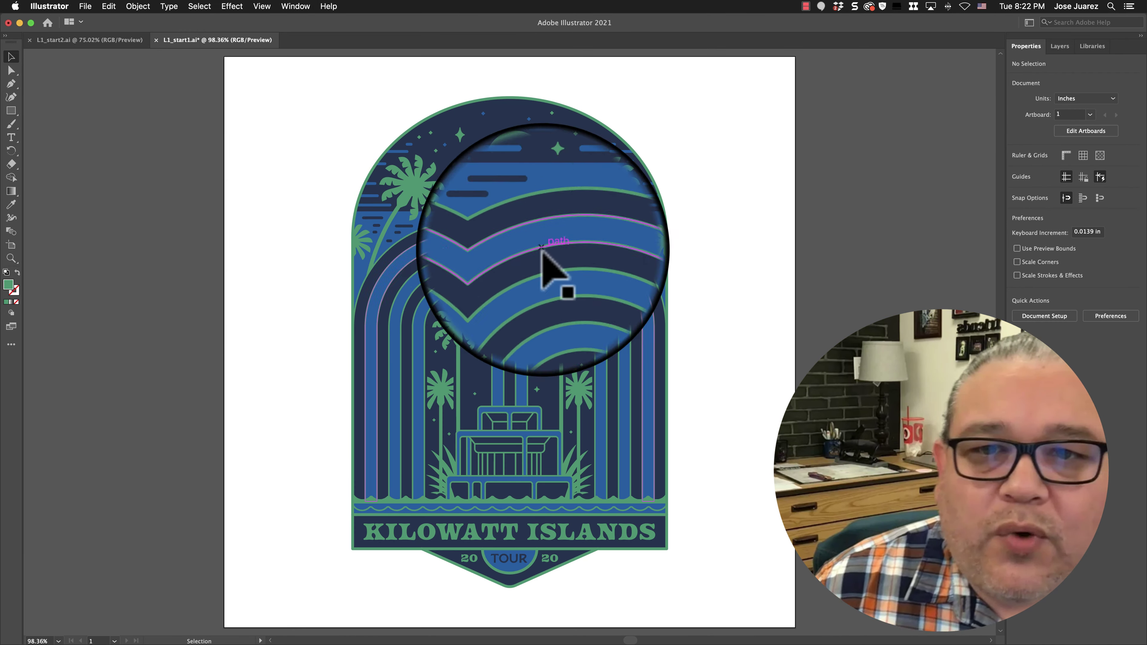
left_click(126, 40)
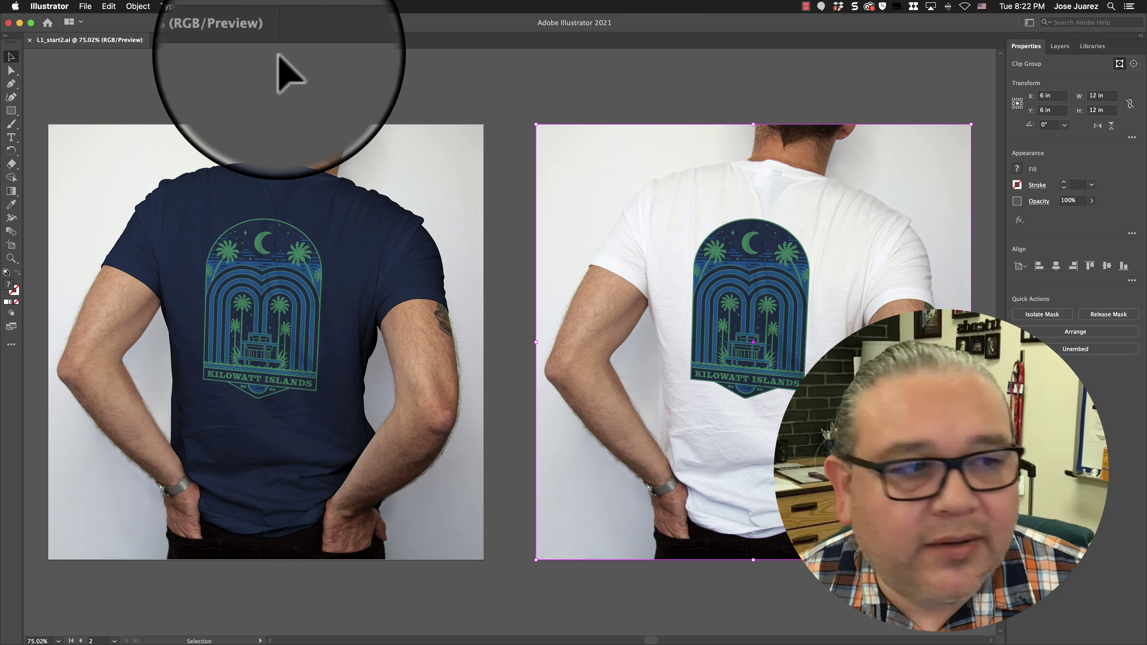
- Tile the two open document windows side by side
left_click(294, 6)
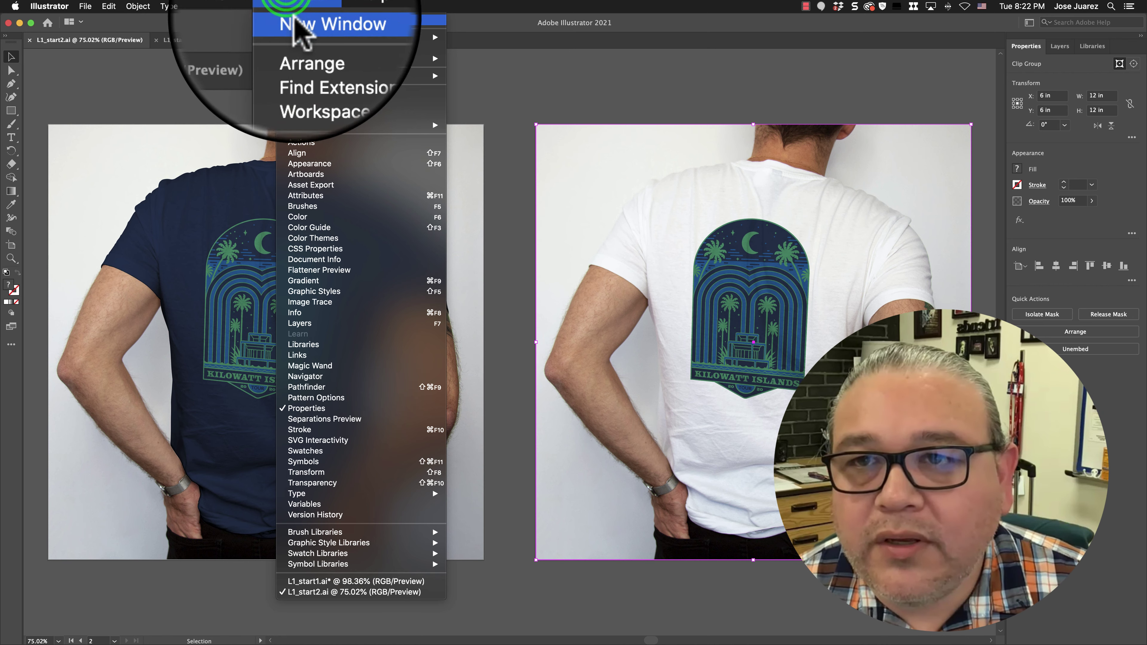
mouse_move(311, 37)
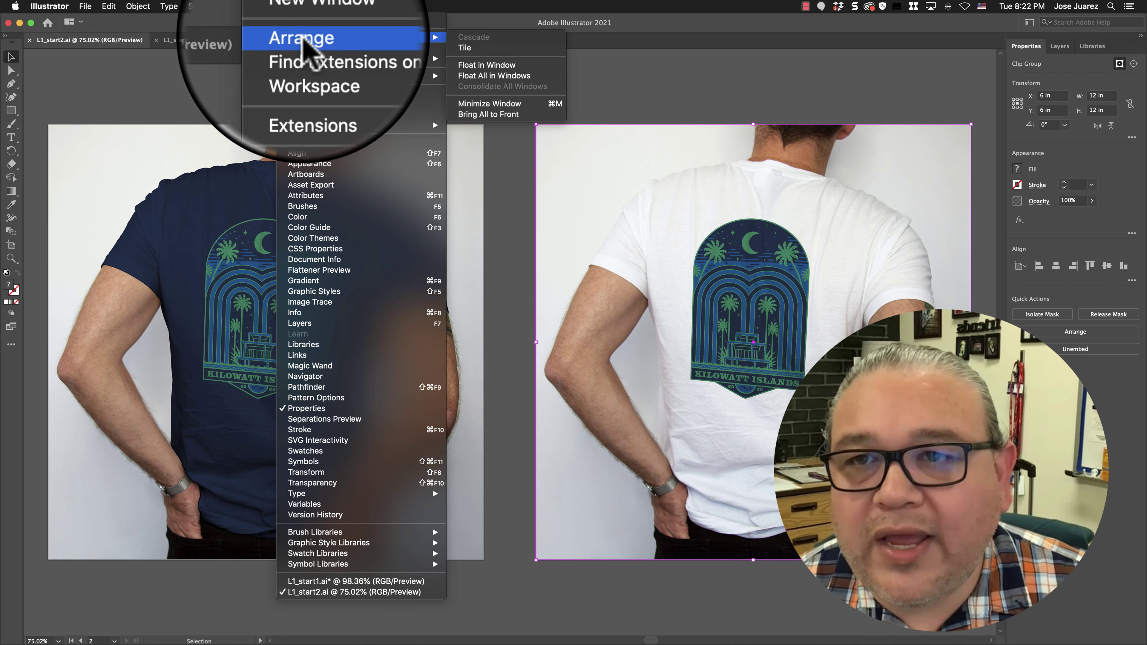
left_click(465, 48)
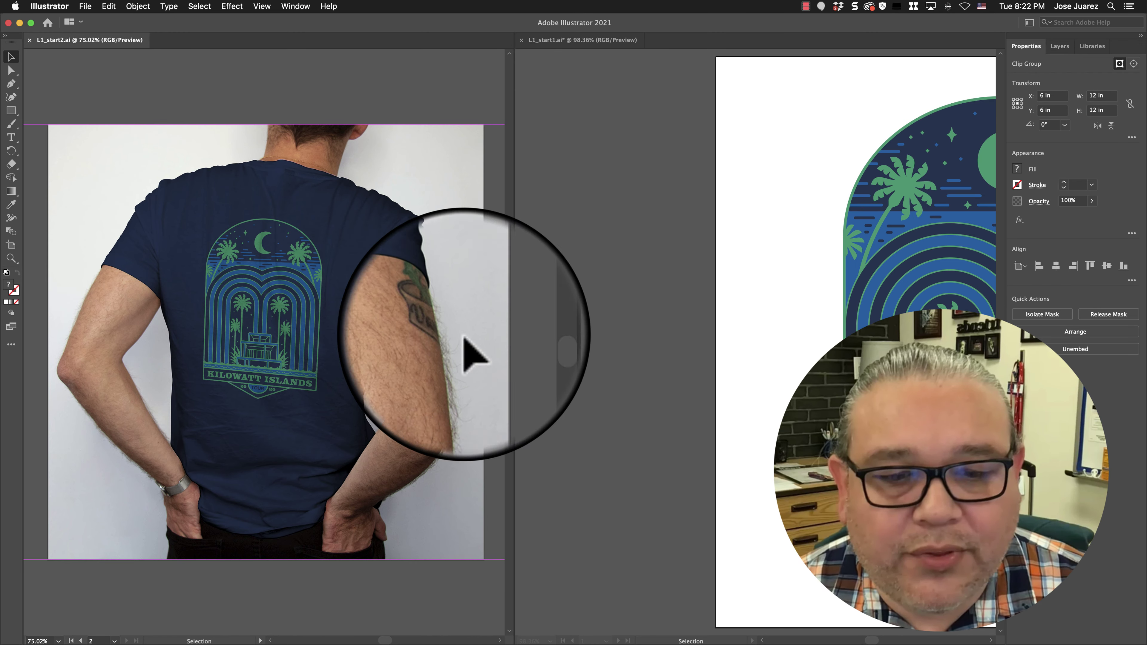
- Fit all artboards in the L1_start2.ai window and do the same in the L1_start1.ai window
left_click(262, 6)
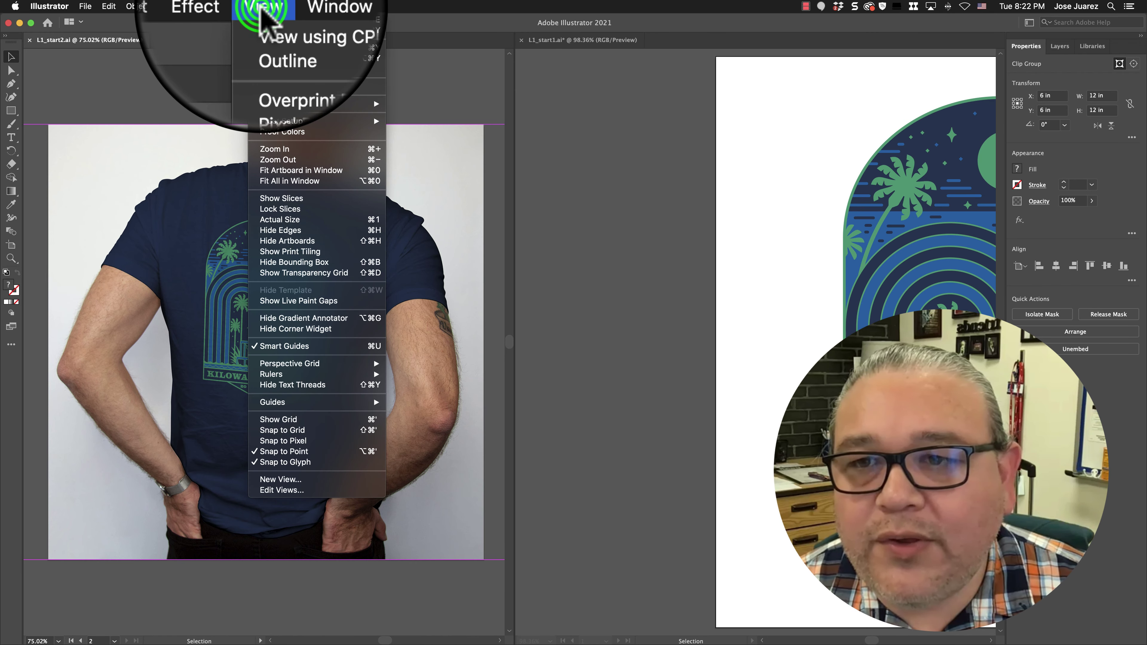
left_click(326, 181)
left_click(580, 118)
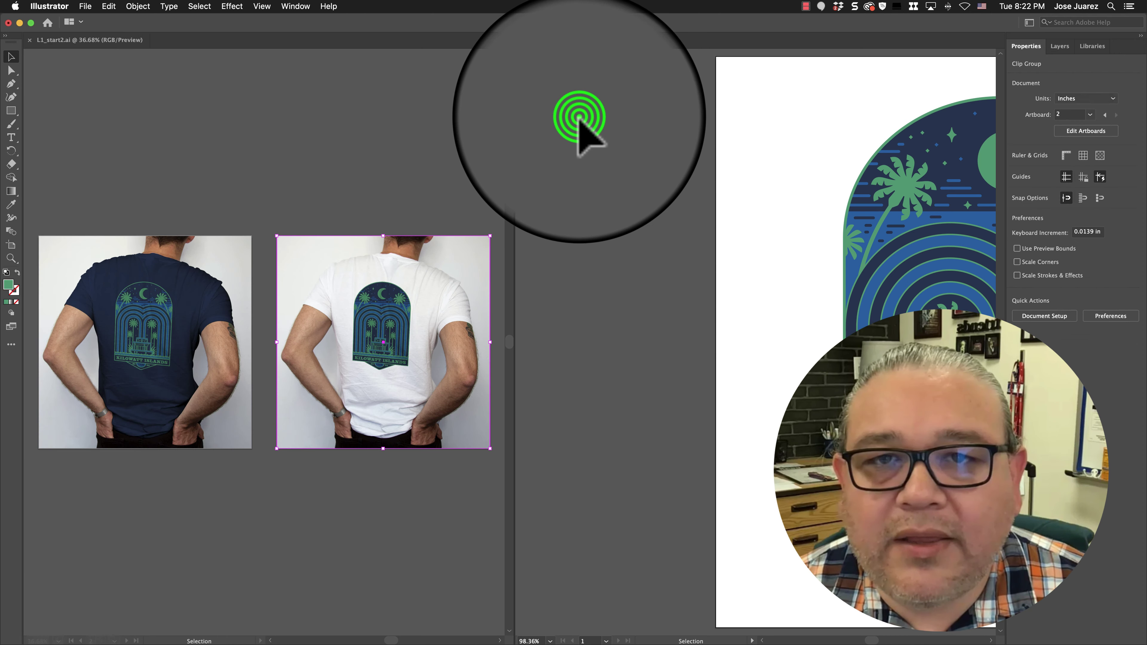
left_click(261, 6)
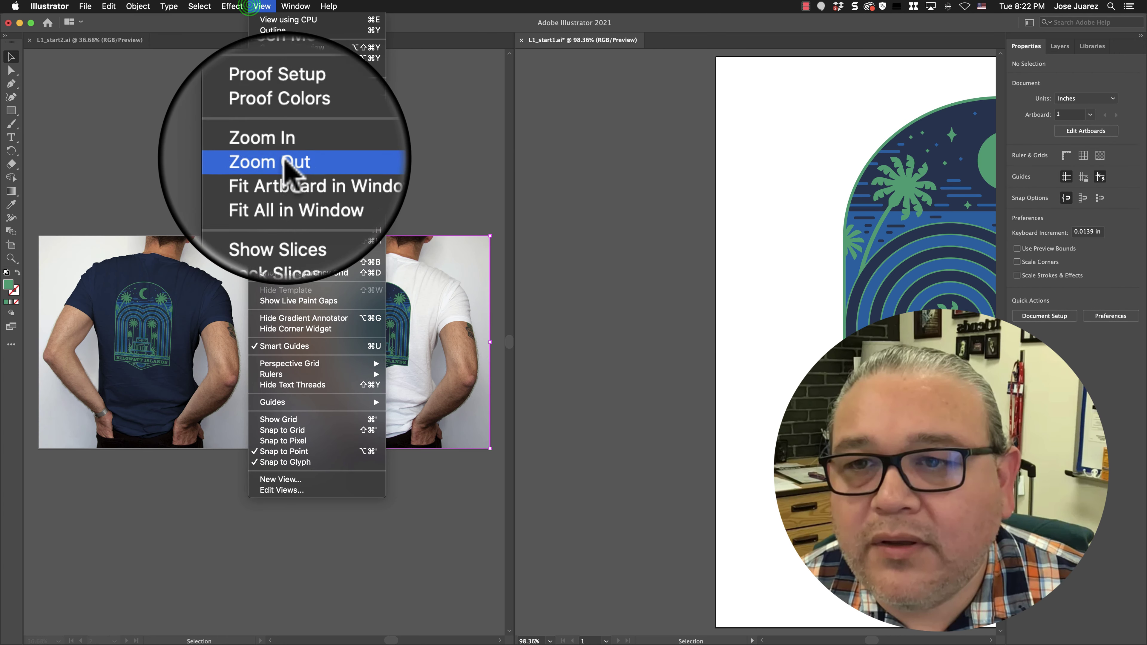
left_click(287, 181)
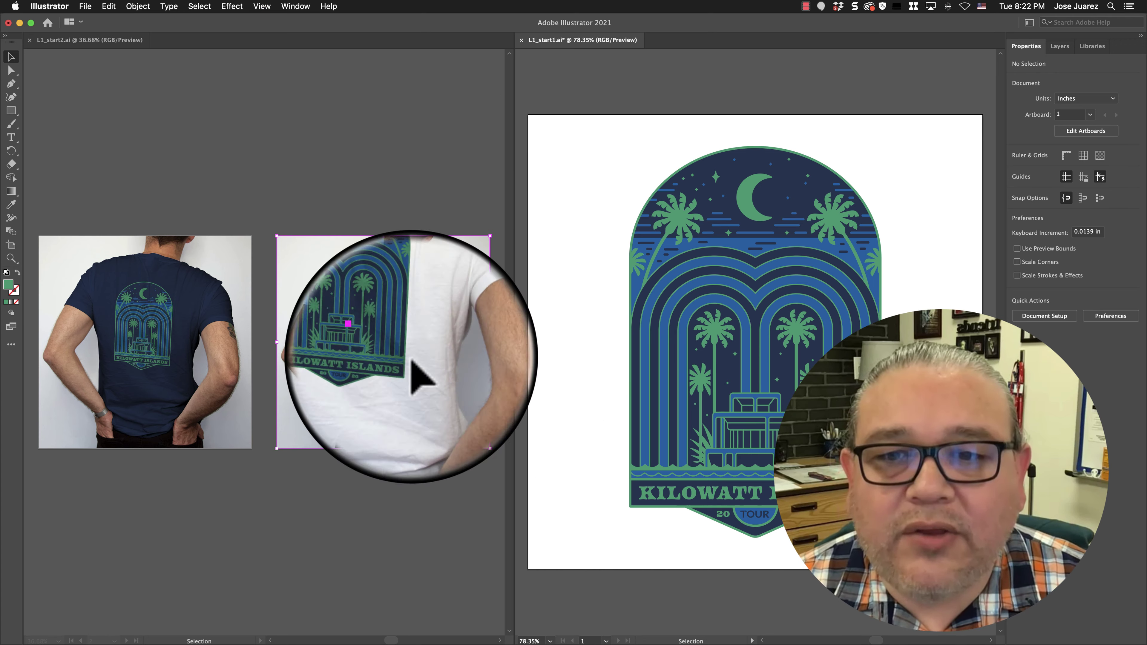
left_click(555, 79)
left_click(556, 66)
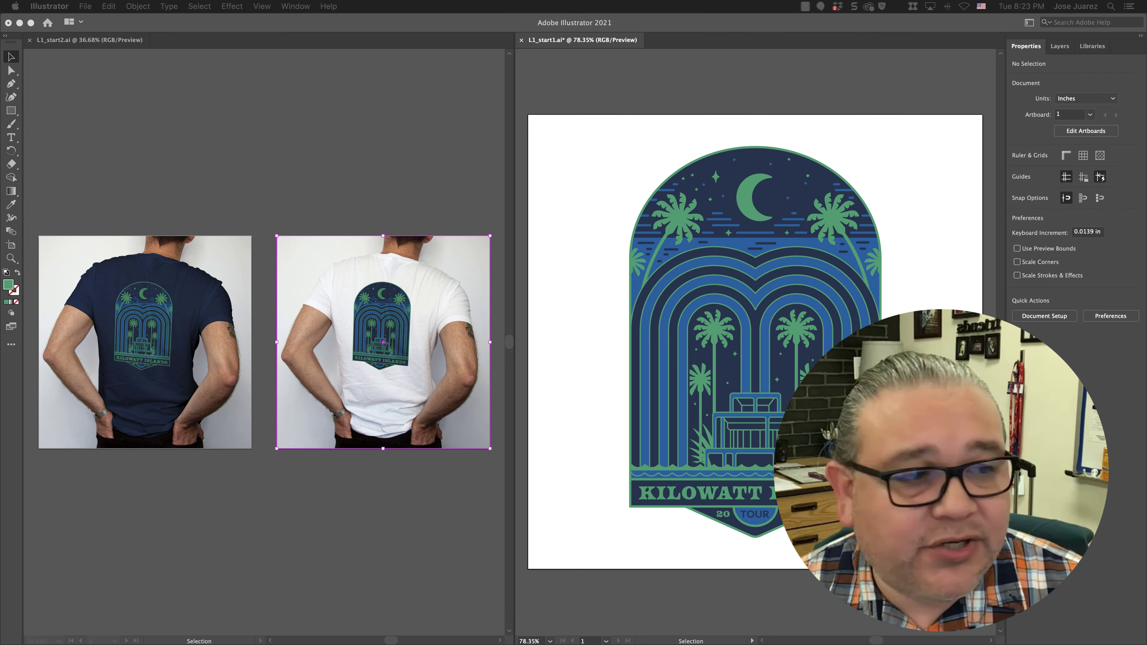
scroll(858, 198, "up", 1)
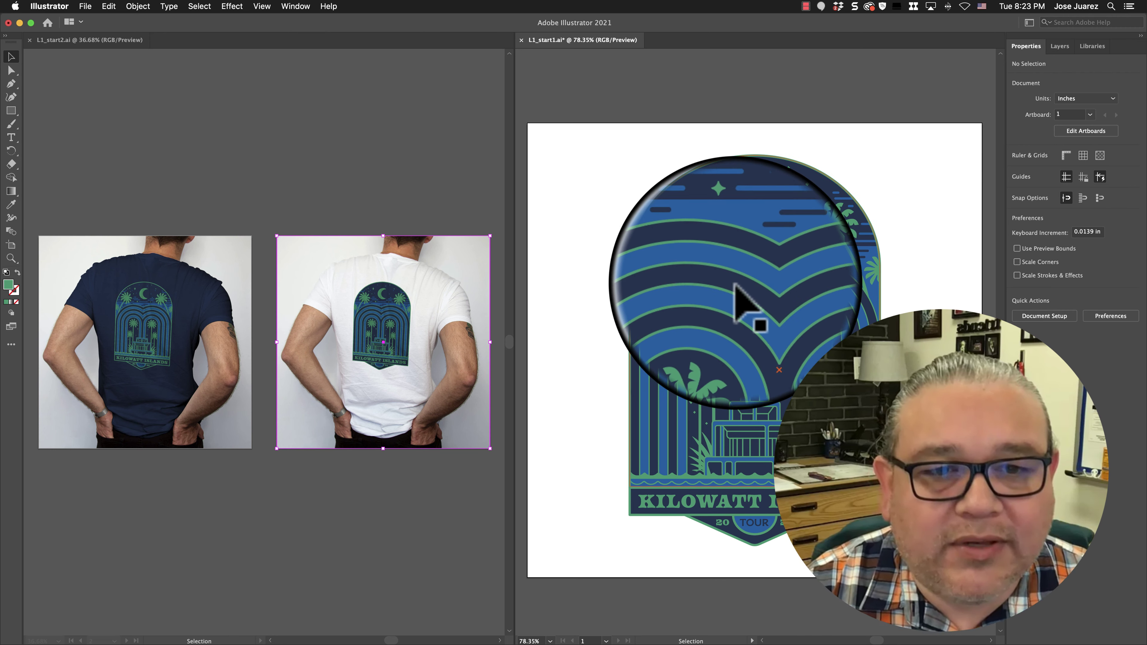
left_click_drag(718, 289, 377, 326)
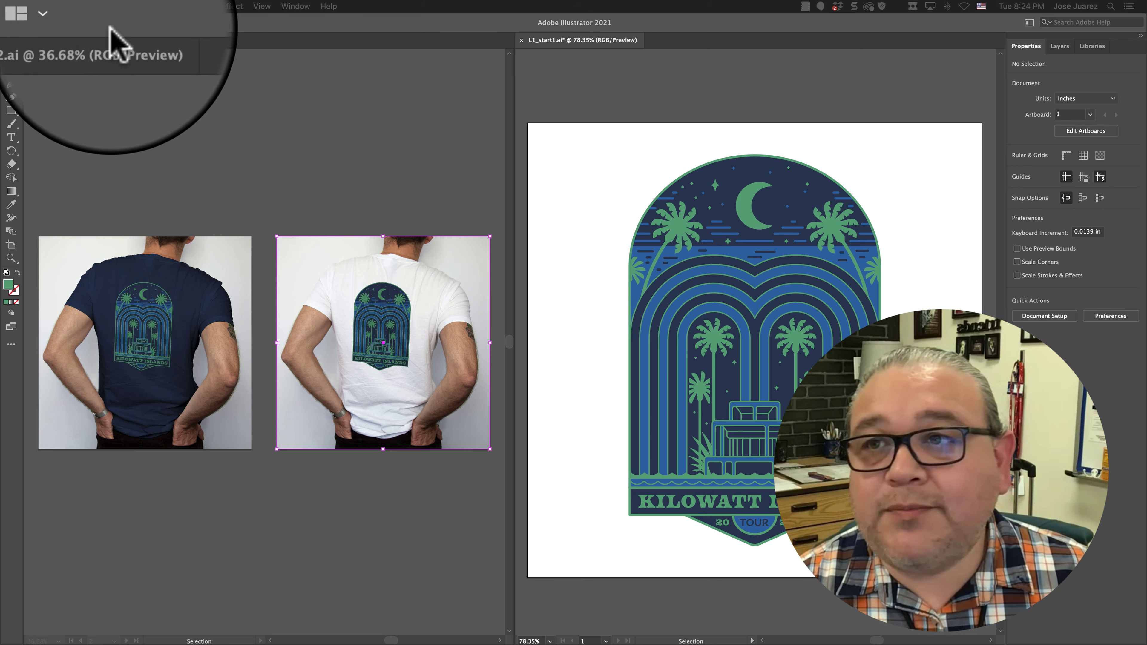
- Tile the two open document windows one above the other
left_click(84, 25)
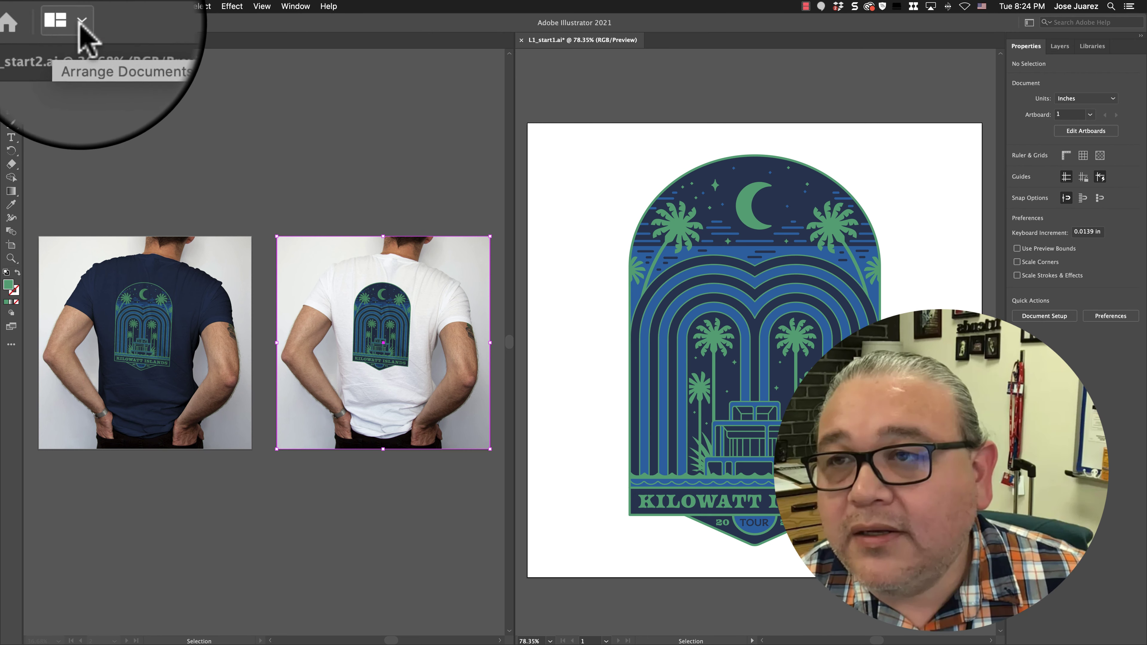
left_click(102, 30)
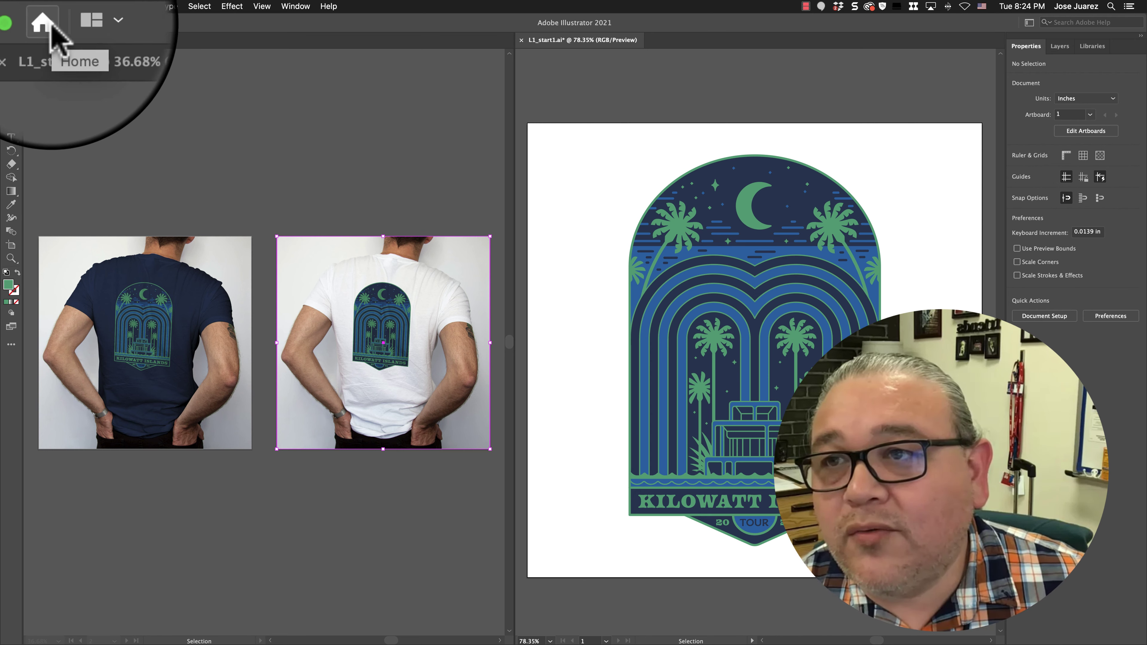
left_click(89, 25)
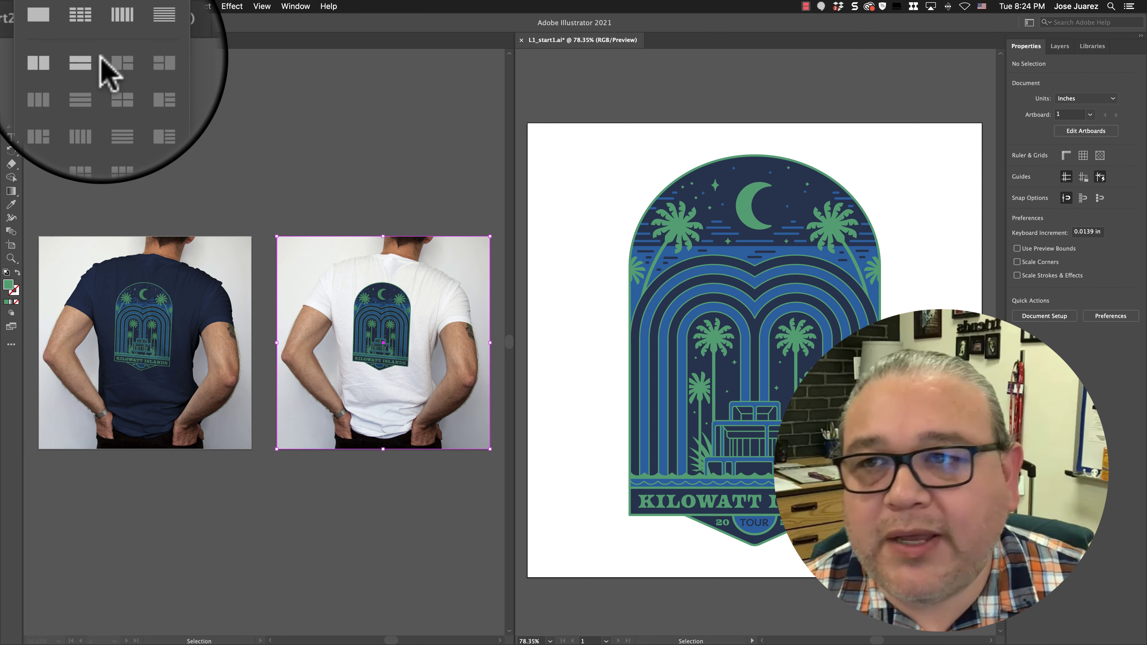
left_click(94, 60)
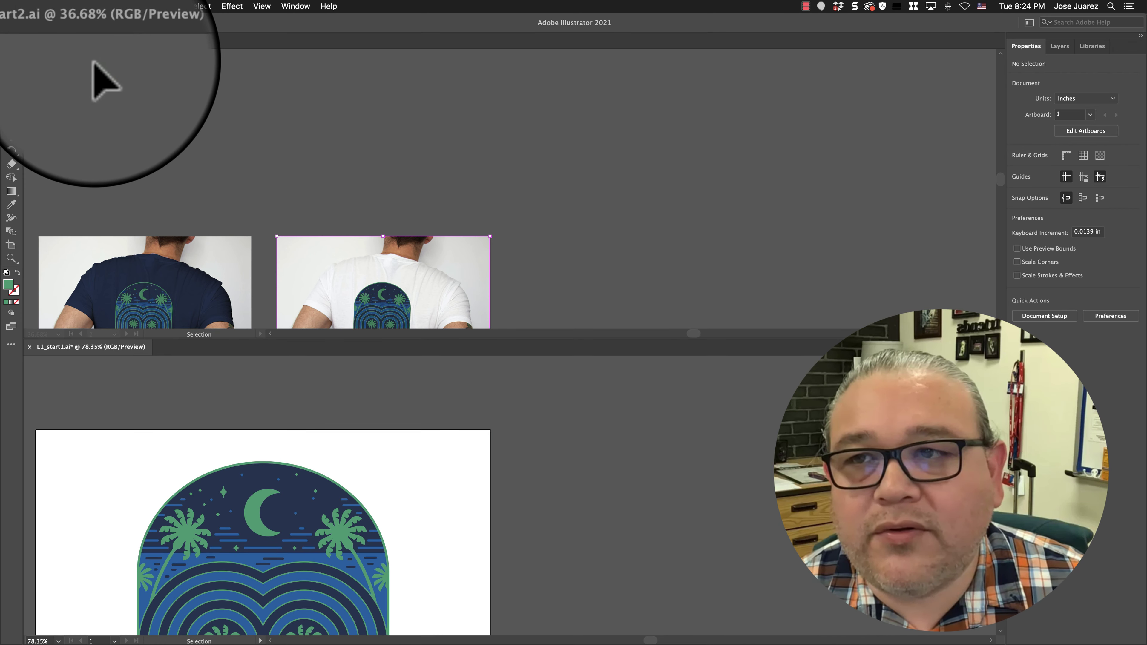
- Fit all artboards in the L1_start2.ai window and fit the artboard in the L1_start1.ai window
left_click(558, 128)
left_click(262, 6)
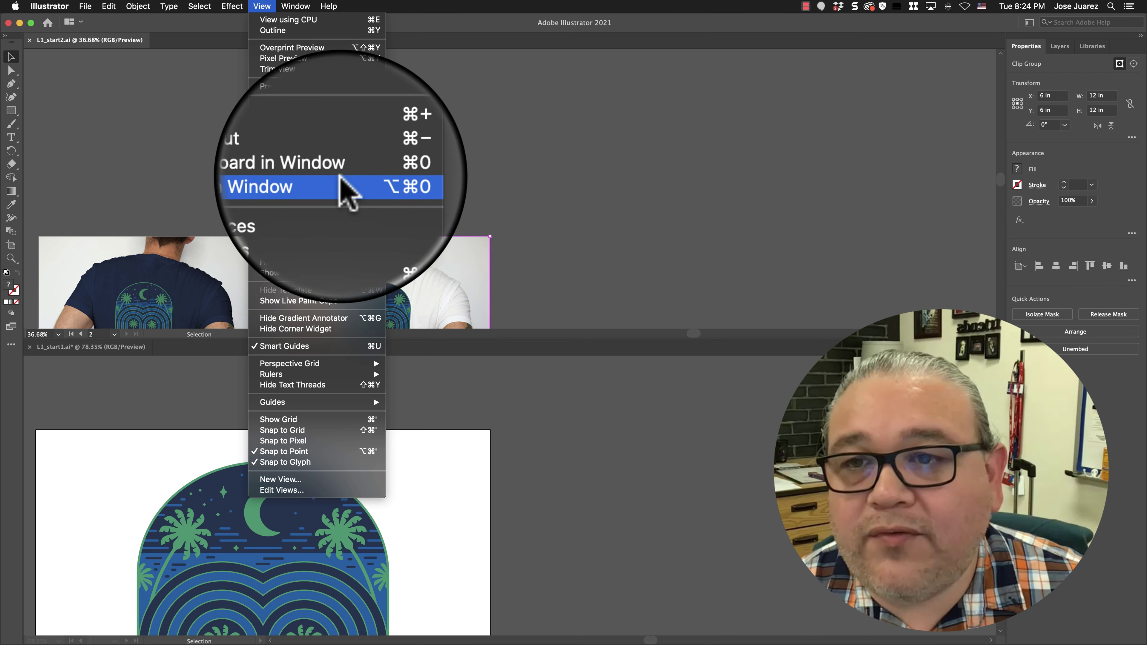
left_click(339, 181)
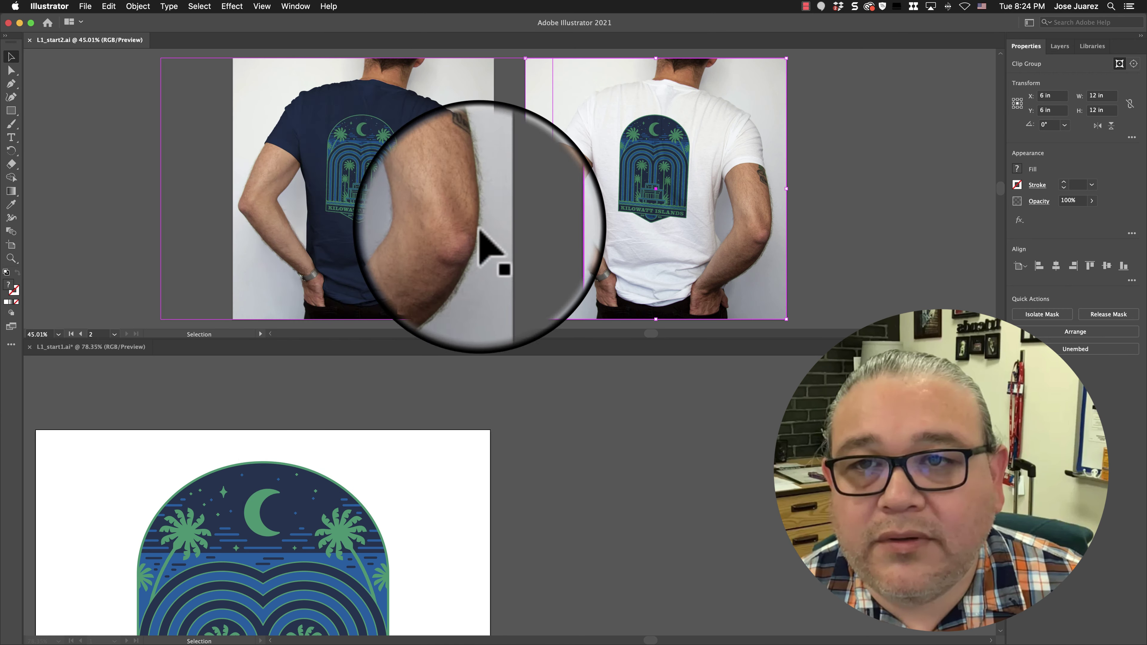
left_click(393, 389)
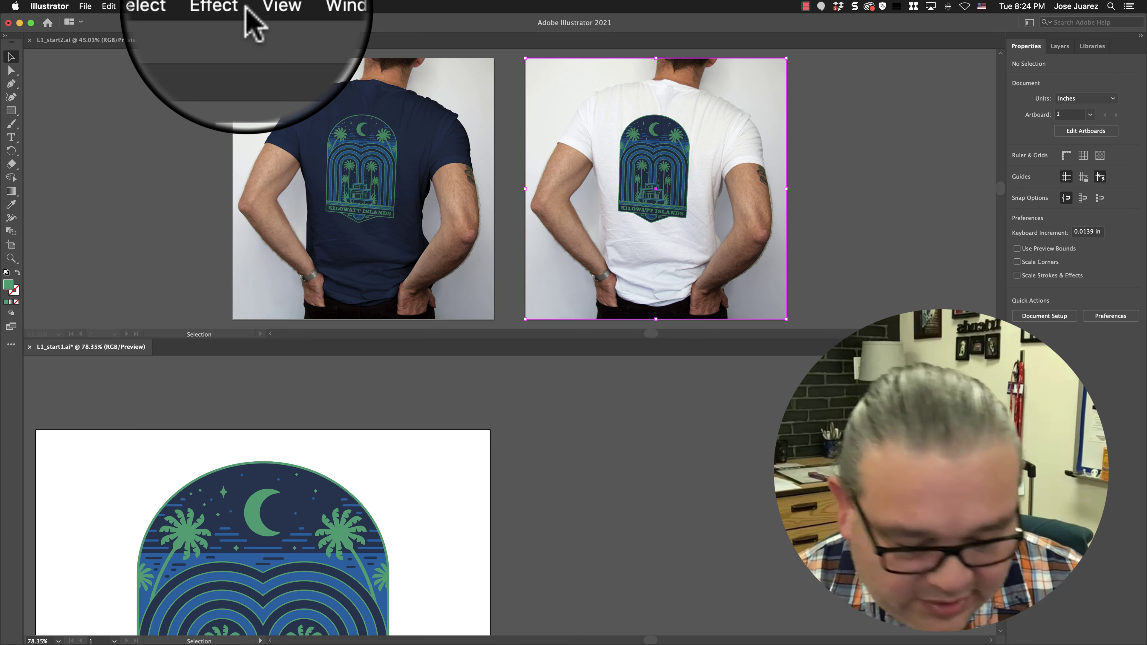
key("super+0")
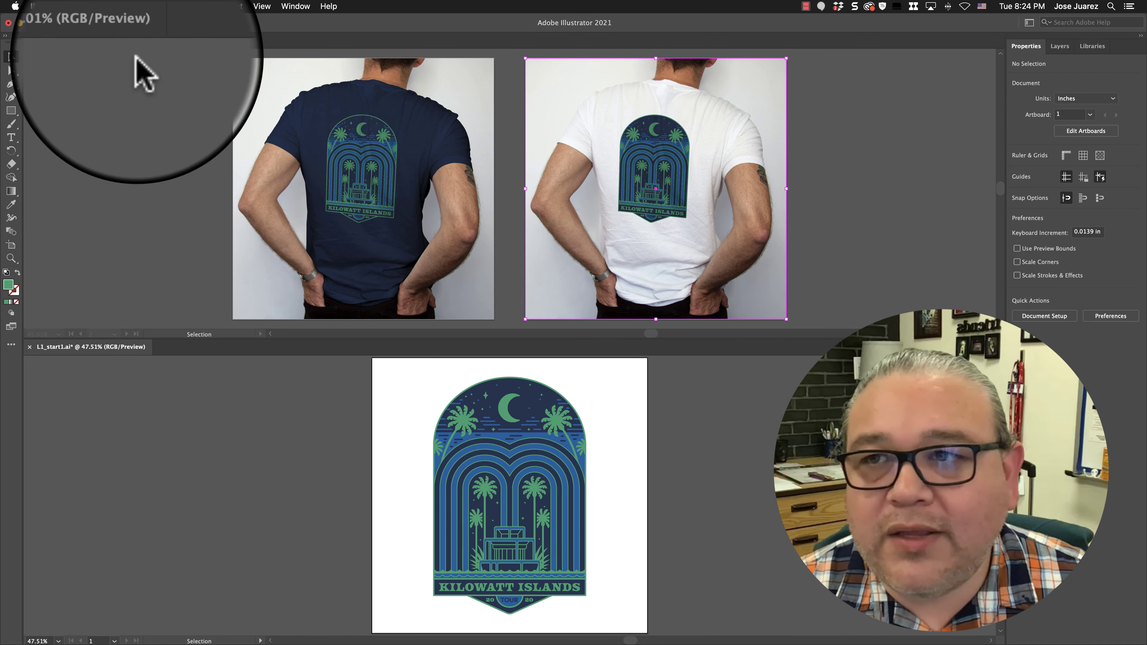
- Tile the two documents side by side again and refit the artboards of L1_start2.ai and L1_start1.ai in their windows
left_click(107, 26)
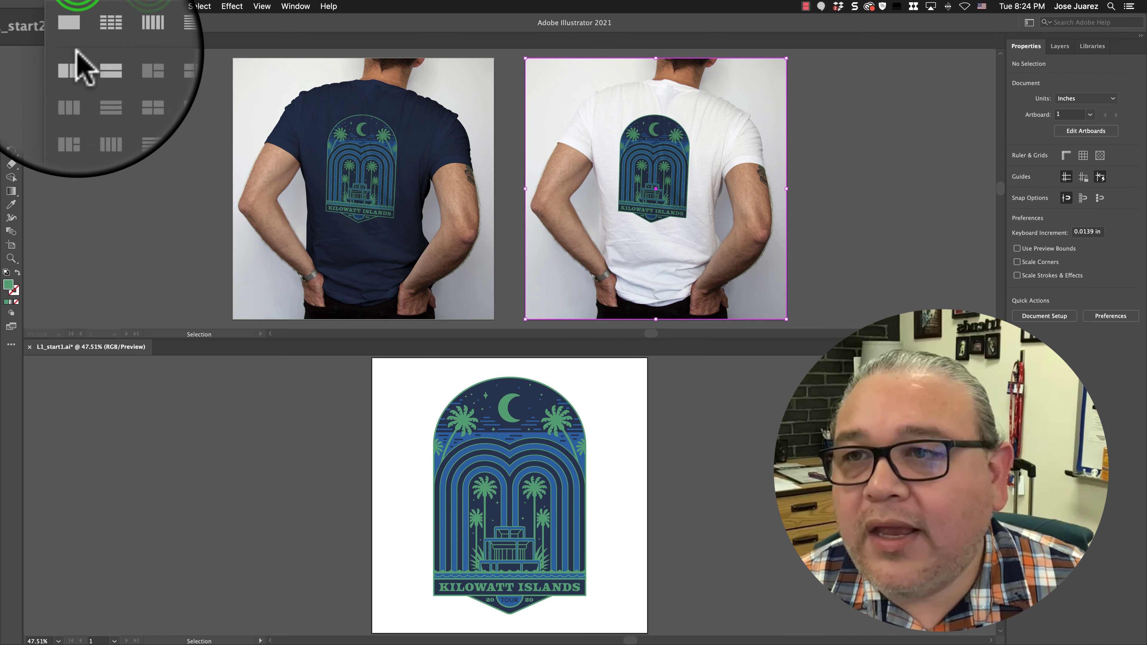
left_click(72, 52)
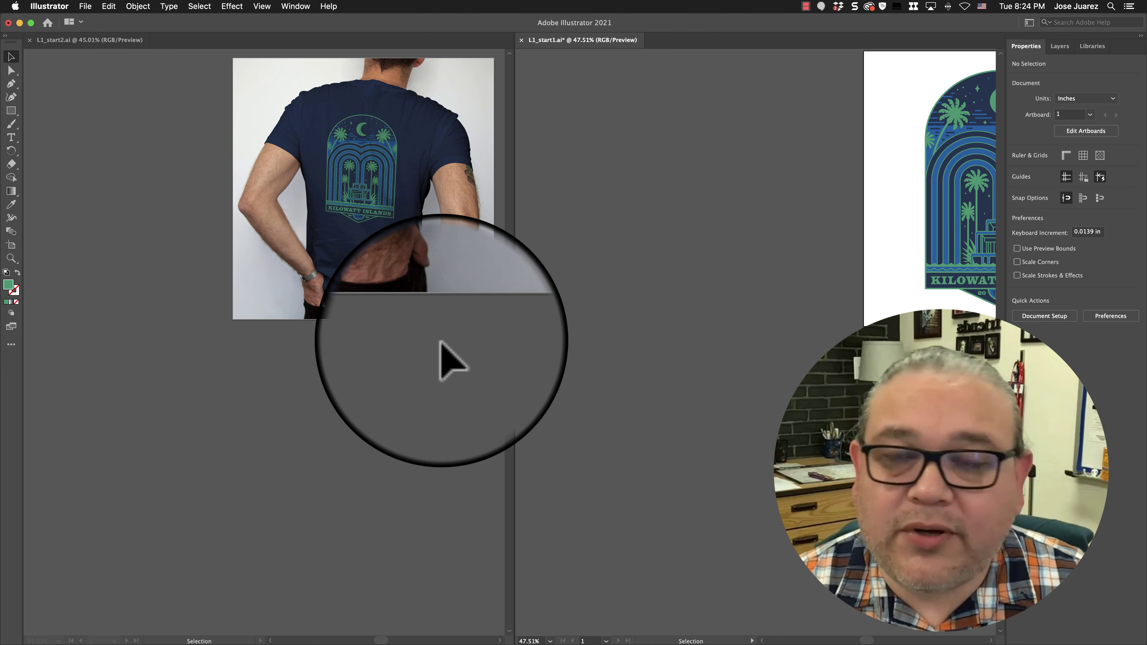
left_click(358, 408)
left_click(283, 67)
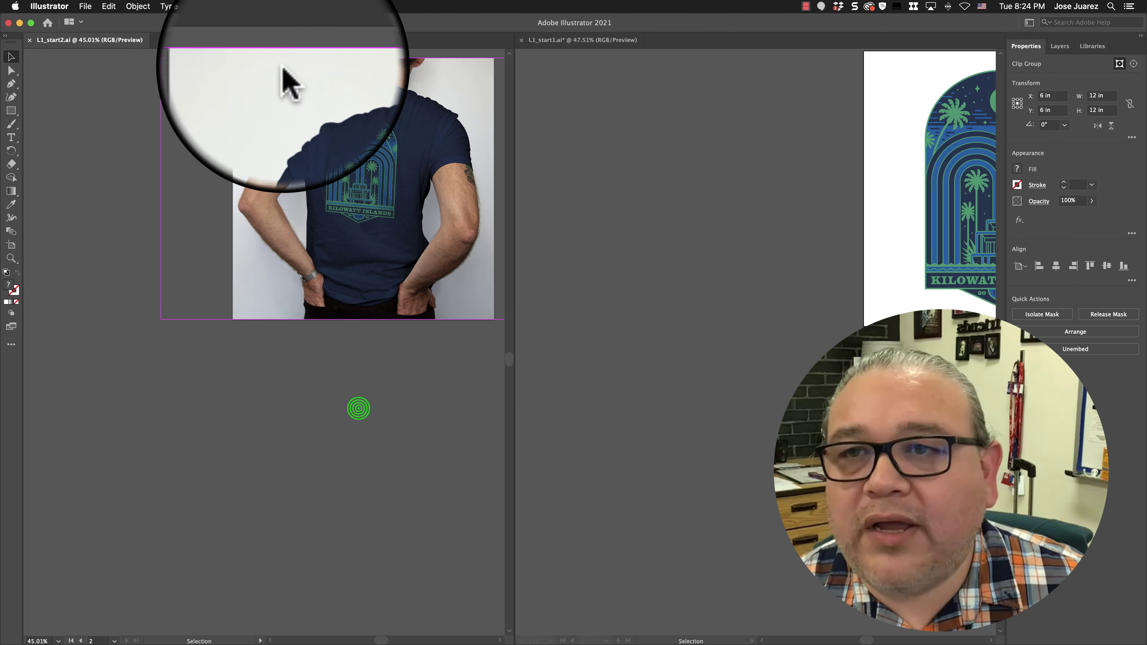
left_click(262, 6)
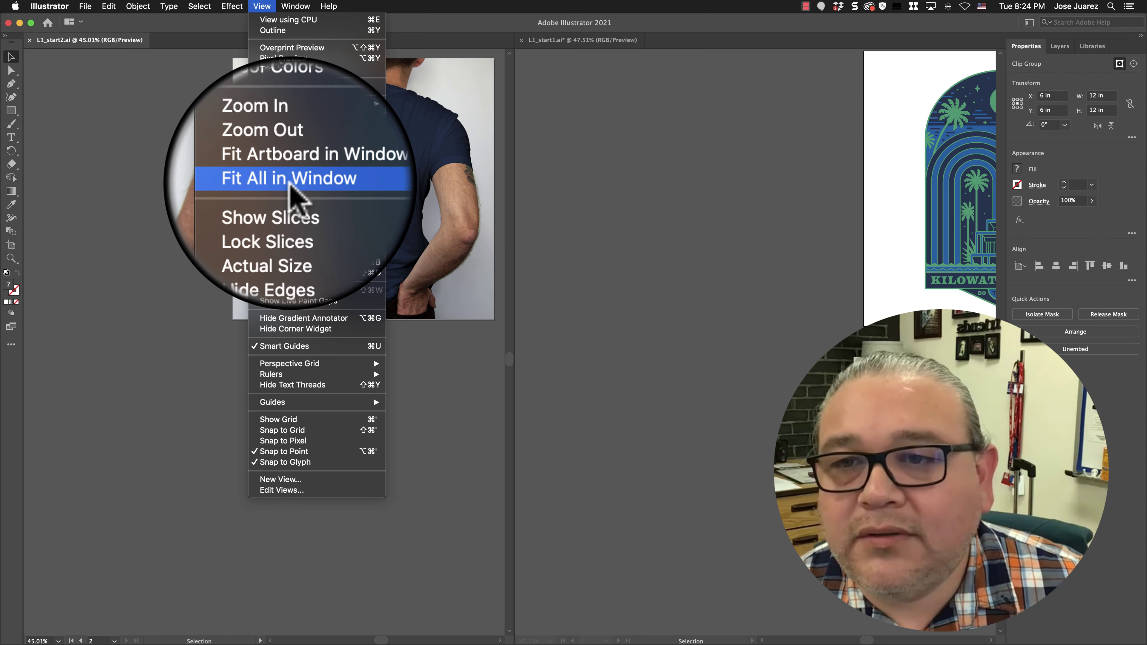
left_click(293, 180)
left_click(657, 403)
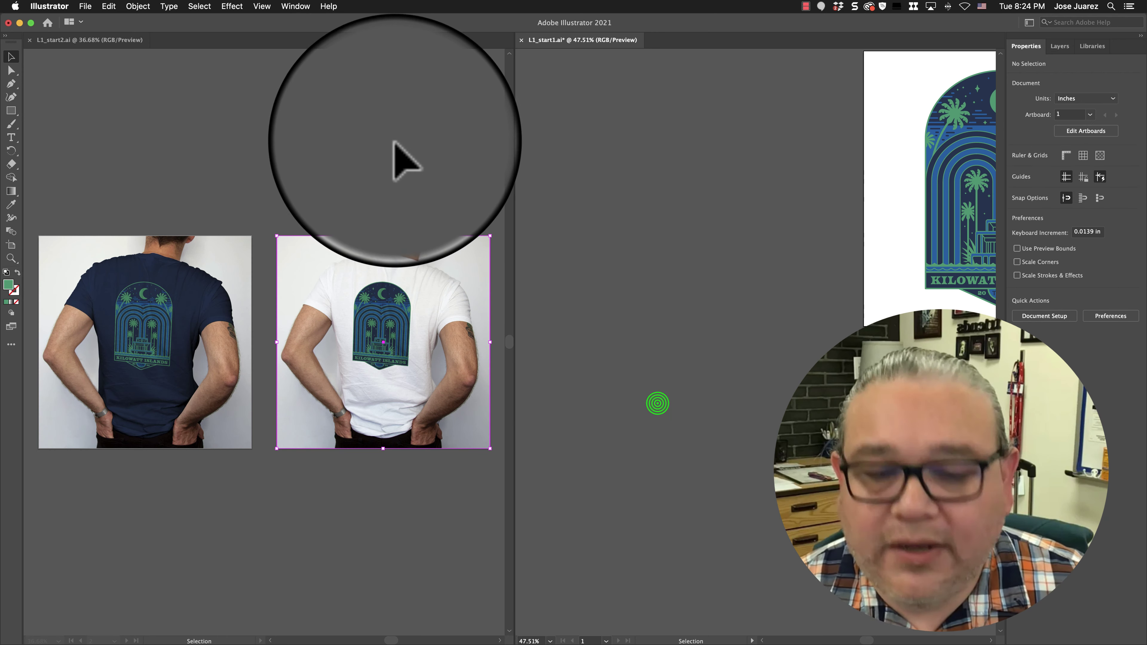
key("super+0")
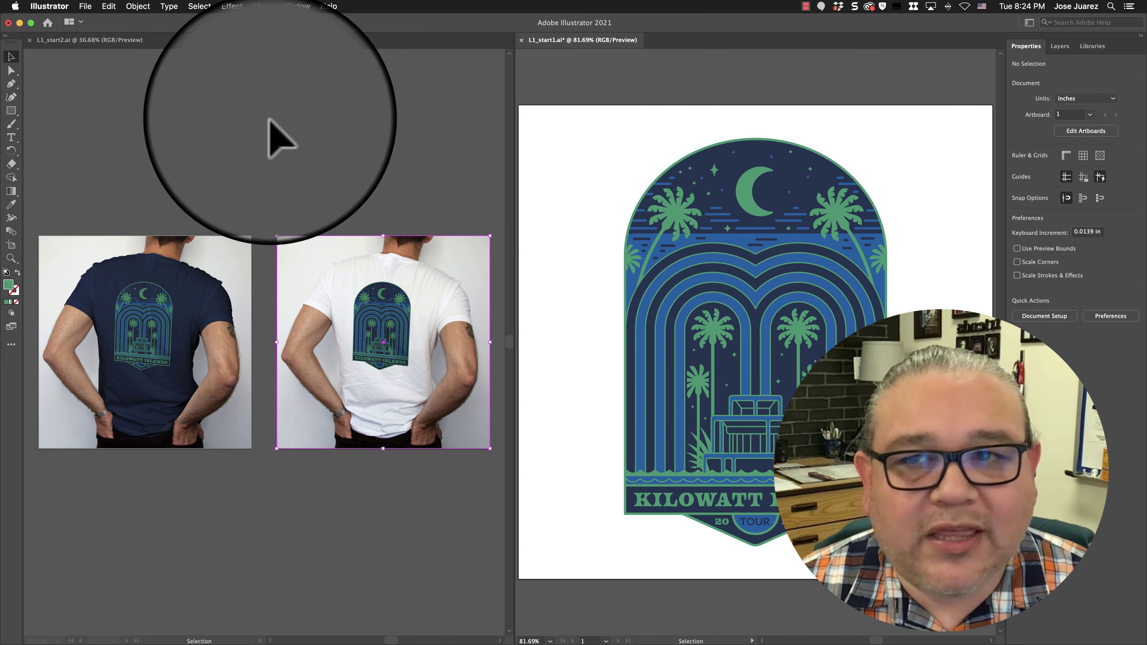
- Make L1_start2.ai the active document, view the document arrangement options, and deselect the white shirt image
left_click(225, 109)
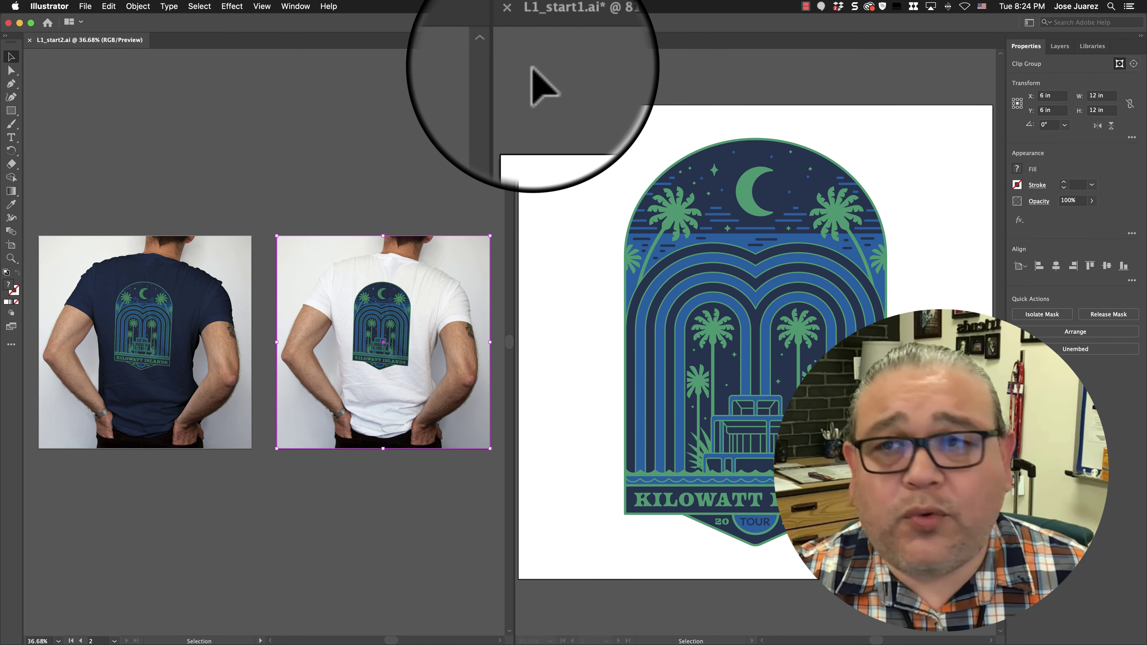
left_click(103, 23)
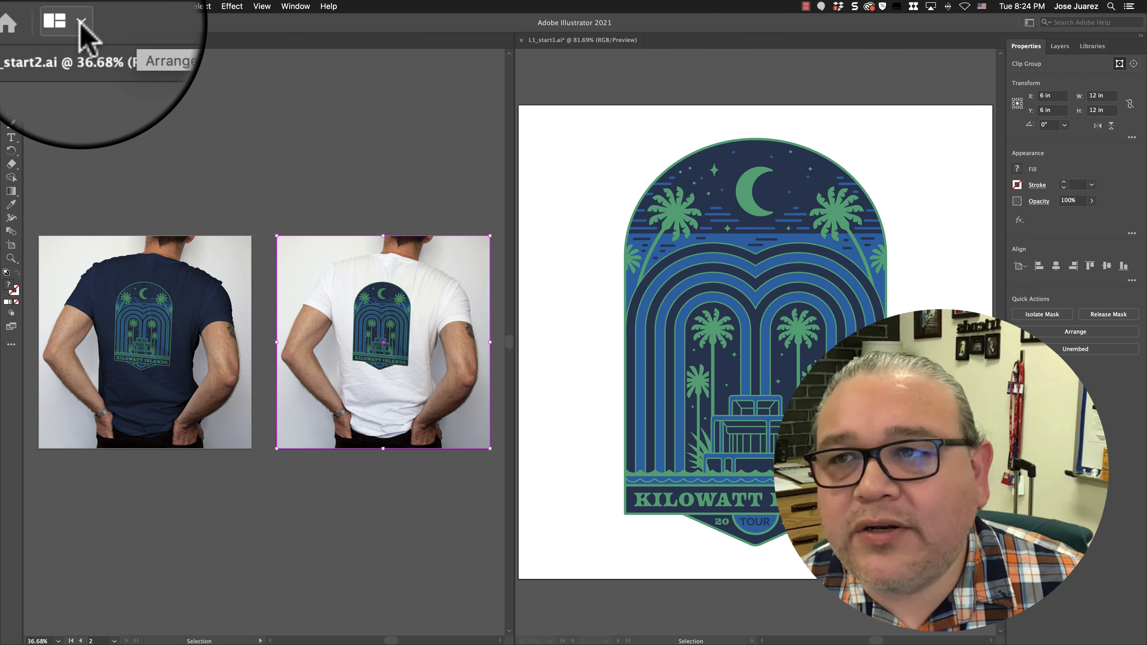
left_click(81, 26)
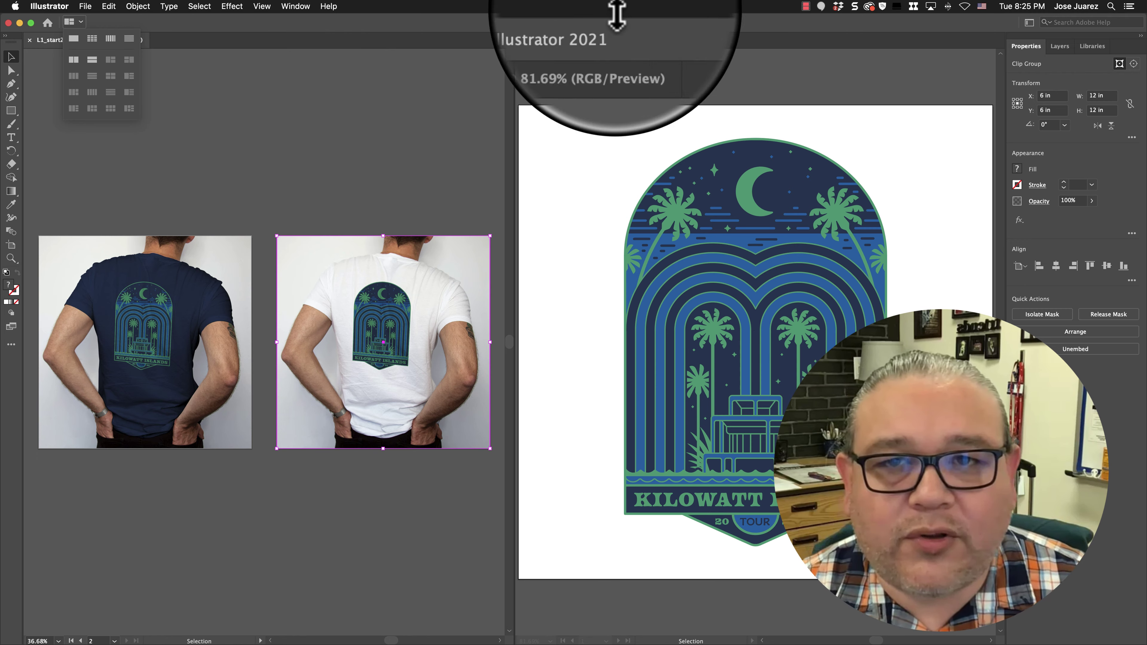
left_click(427, 62)
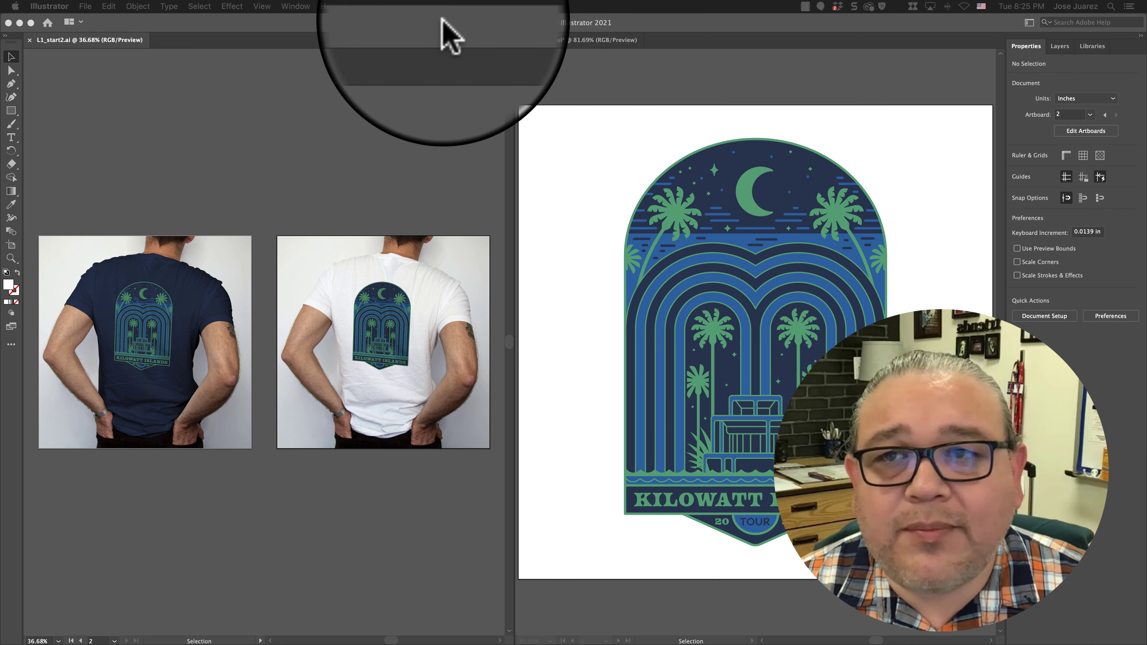
left_click(423, 24)
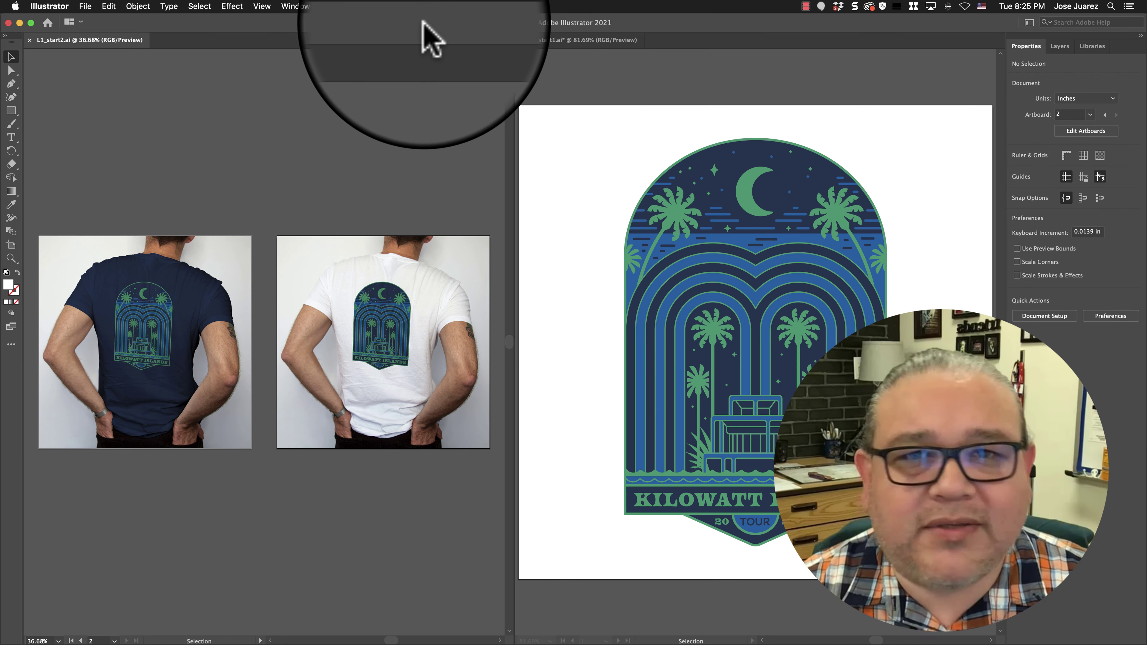